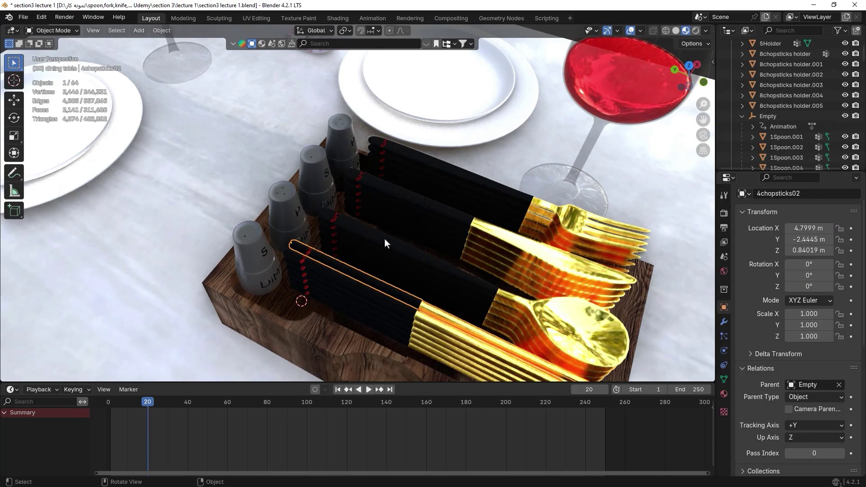
- Keyframe the location and rotation of the two topmost chopsticks in the cutlery tray at frame 20
scroll(384, 239, down, 6)
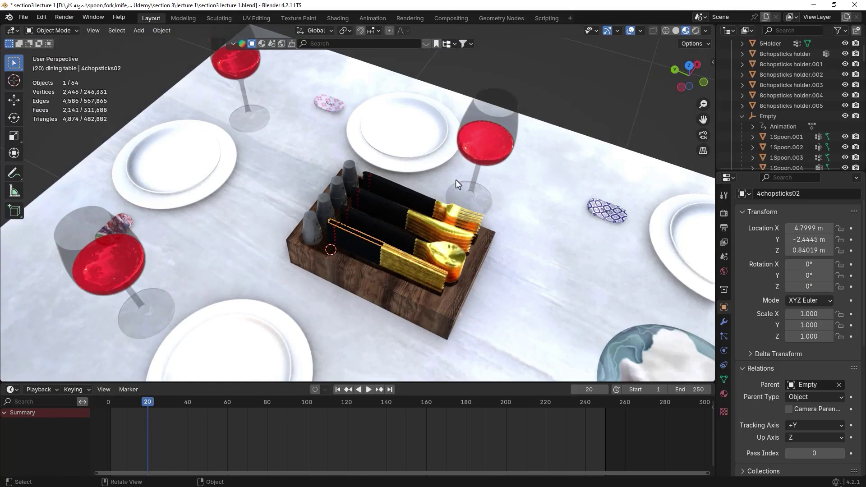
scroll(407, 284, up, 3)
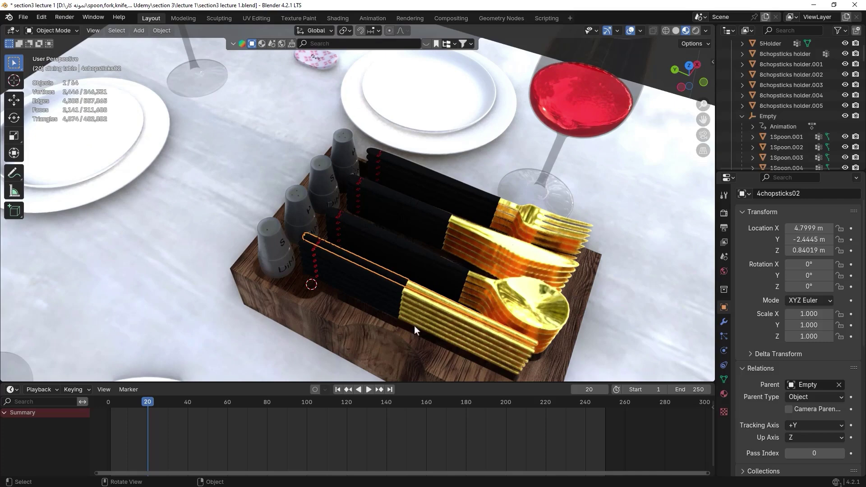
middle_drag(386, 332, 343, 192)
scroll(342, 193, up, 2)
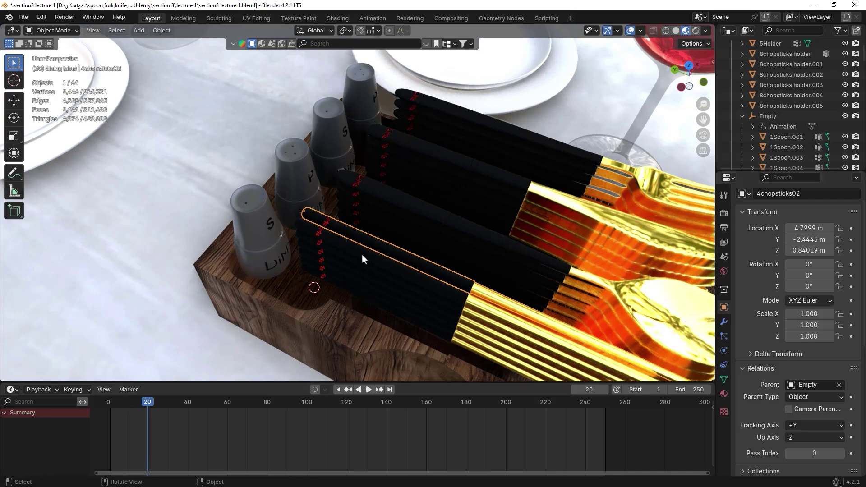
drag(851, 232, 851, 290)
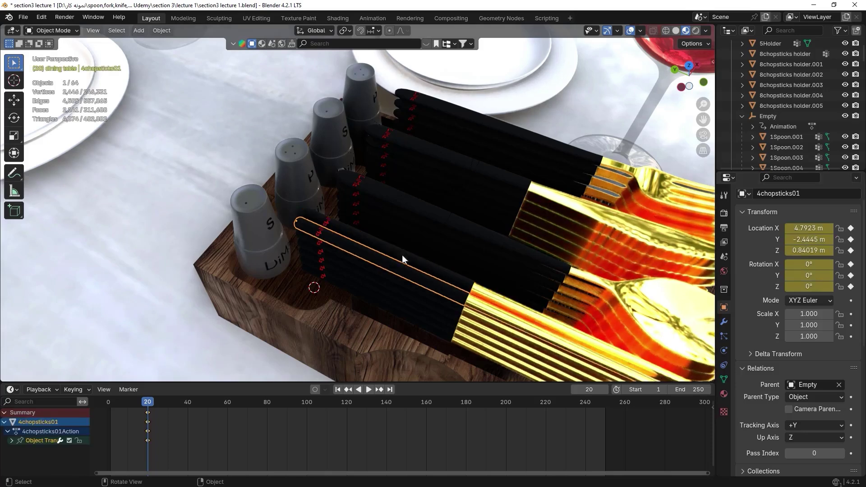
- With auto keying on at frame 40, move both chopsticks out beside the checkered rest, about -0.36 m in X and -0.16 m in Y
shift+click(391, 276)
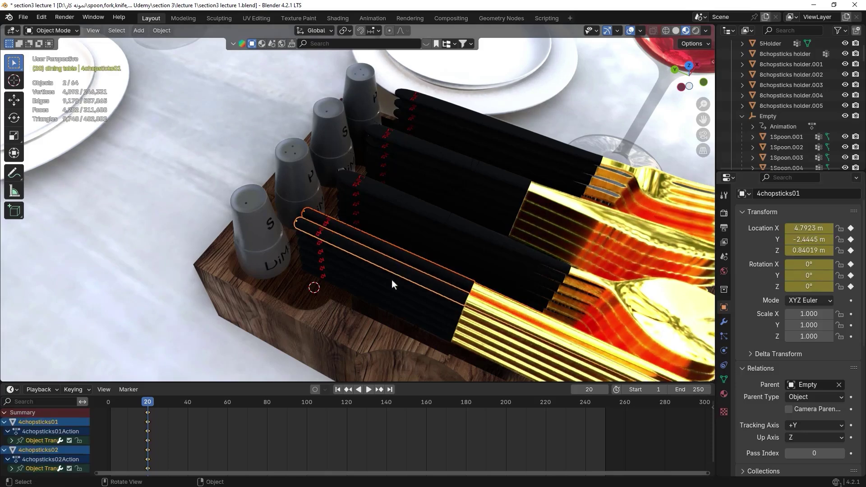
key(KP_7)
shift+middle_drag(398, 277, 522, 264)
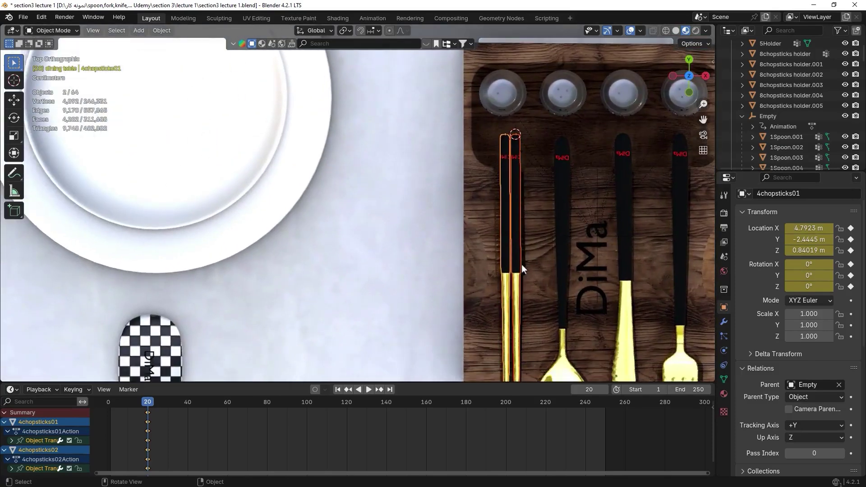
scroll(522, 265, down, 3)
shift+middle_drag(455, 289, 501, 260)
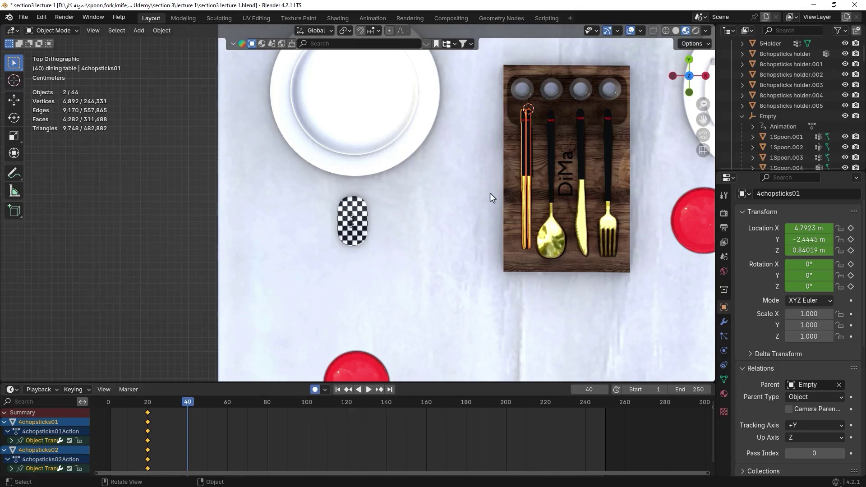
key(g)
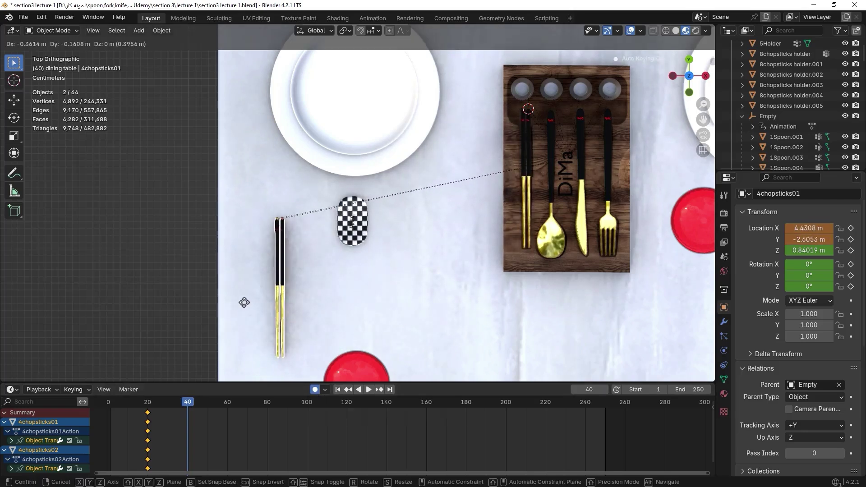
click(244, 303)
mouse_move(188, 407)
mouse_down()
mouse_move(141, 410)
mouse_move(187, 410)
mouse_up()
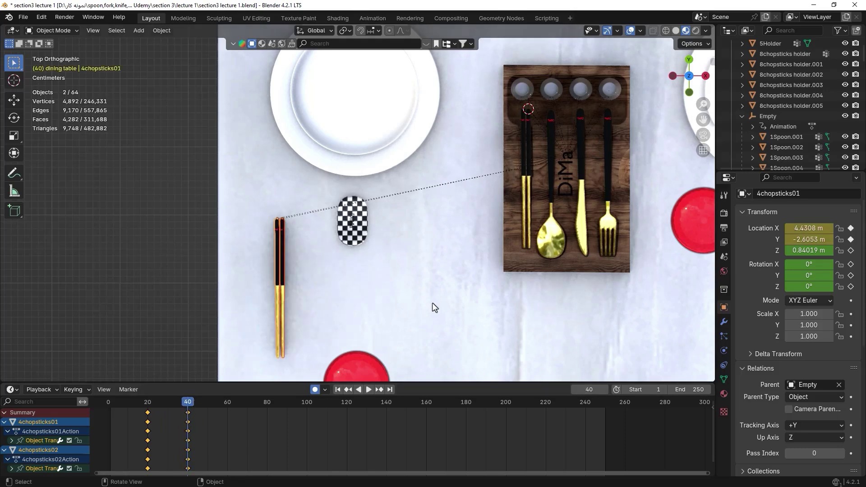
- Rotate both chopsticks to about 90° around Z and shift them about -0.03 m in X across the checkered rest at frame 40
key(r)
click(519, 355)
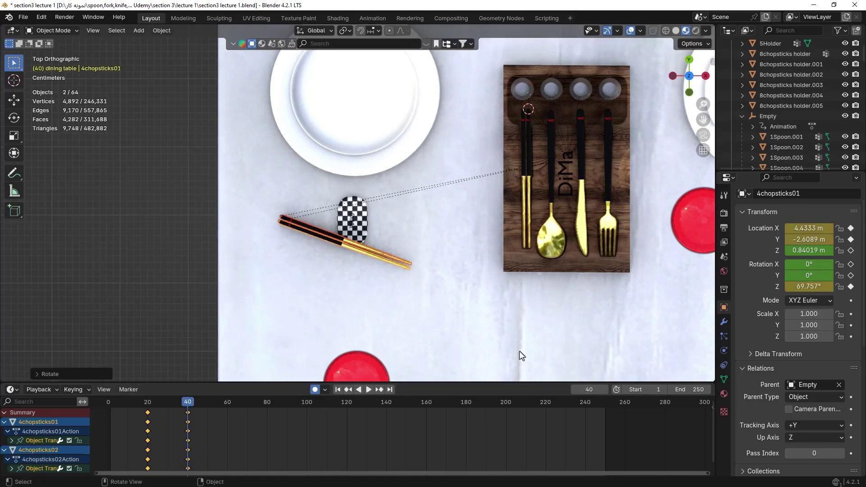
key(r)
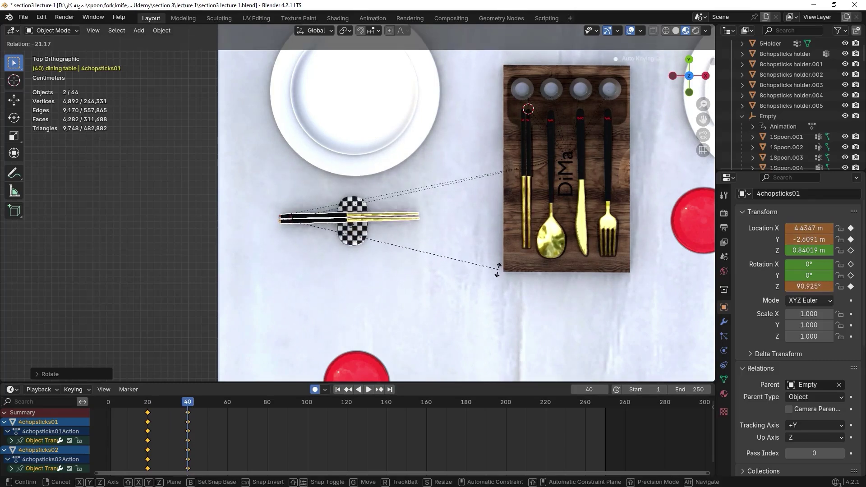
click(497, 269)
key(g)
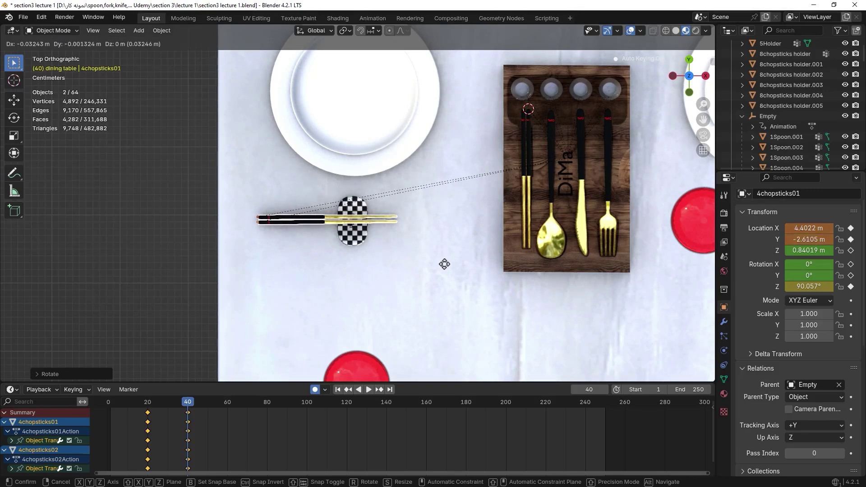
click(444, 264)
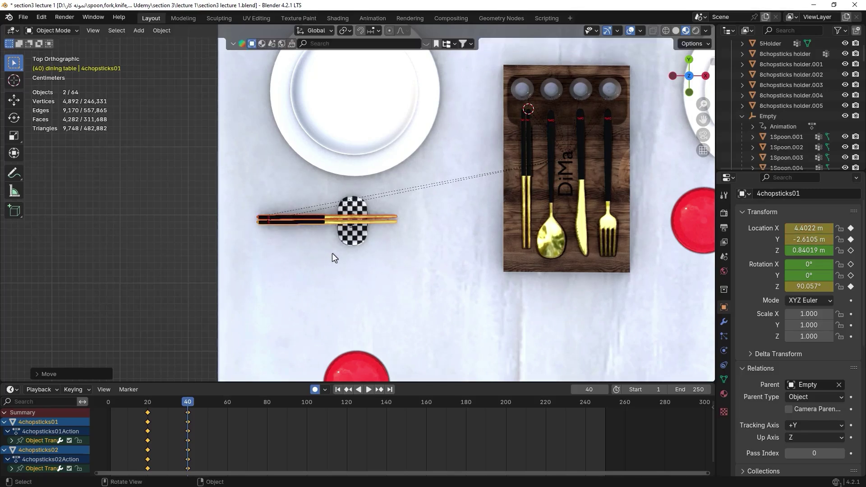
mouse_move(190, 407)
mouse_down()
mouse_move(145, 408)
mouse_move(188, 409)
mouse_up()
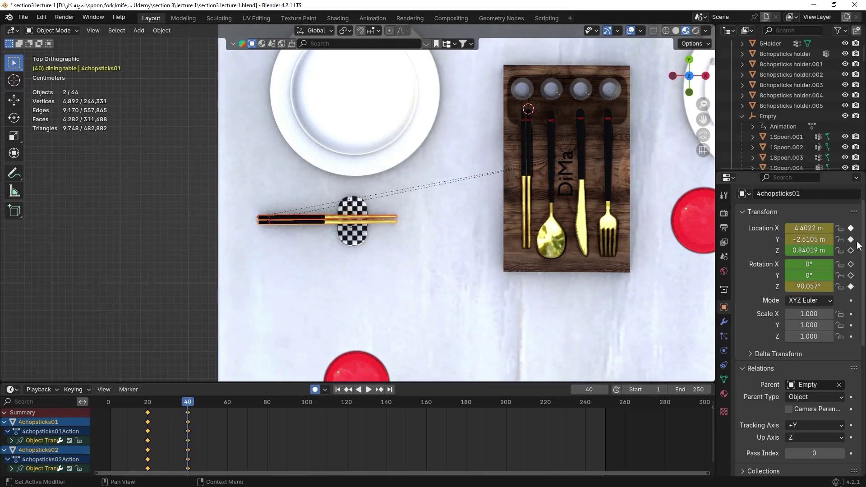
- Keyframe all location and rotation channels of each of the two chopsticks at frame 40
key(i)
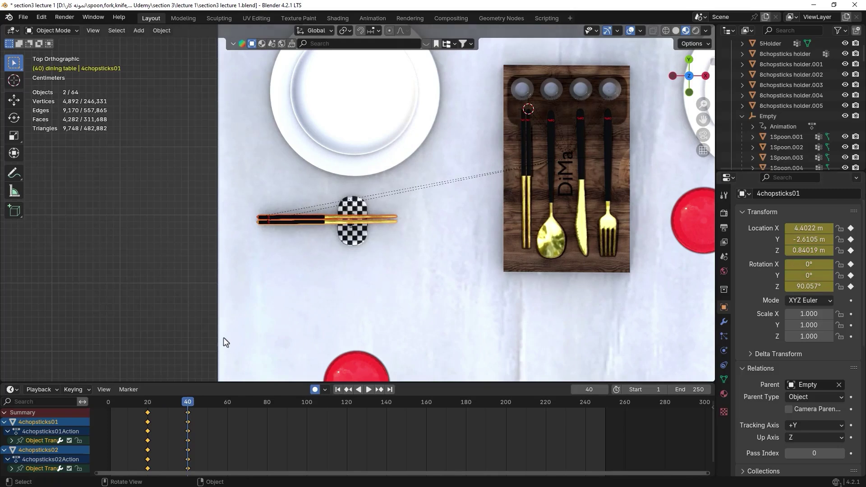
click(316, 217)
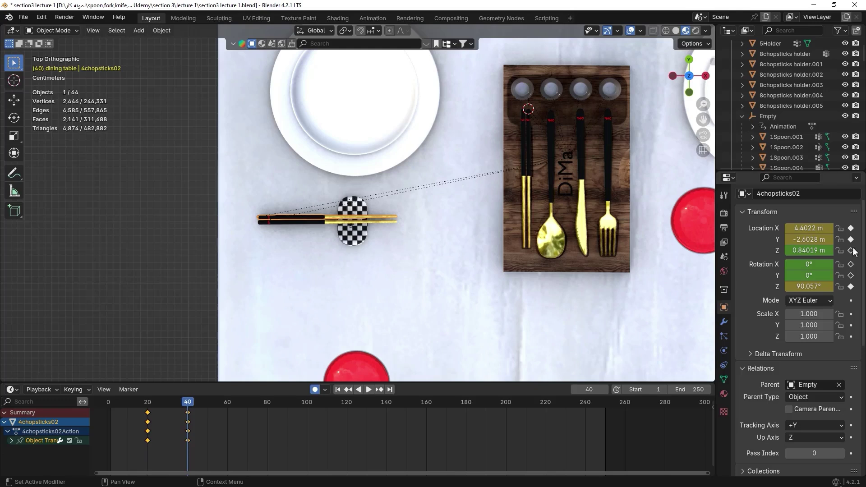
key(i)
click(318, 222)
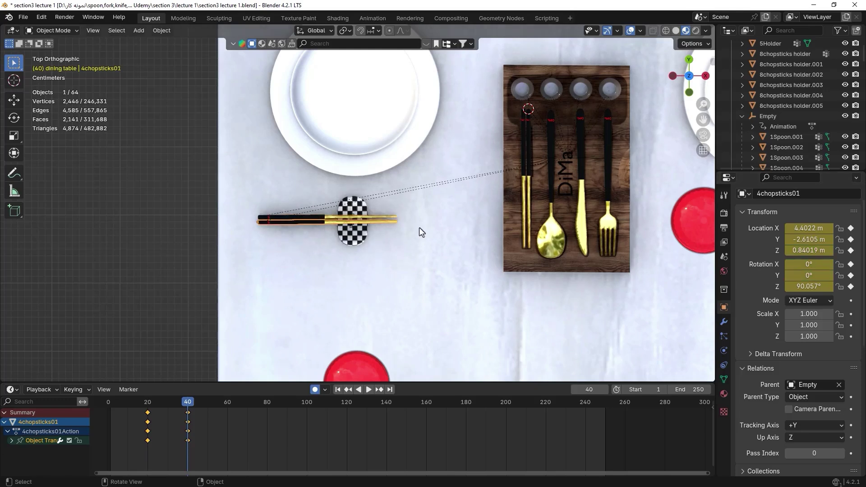
- At frame 60, lower both chopsticks about 0.113 m along Z towards the checkered rest
click(143, 415)
key(Up)
middle_drag(305, 213, 261, 193)
shift+click(260, 192)
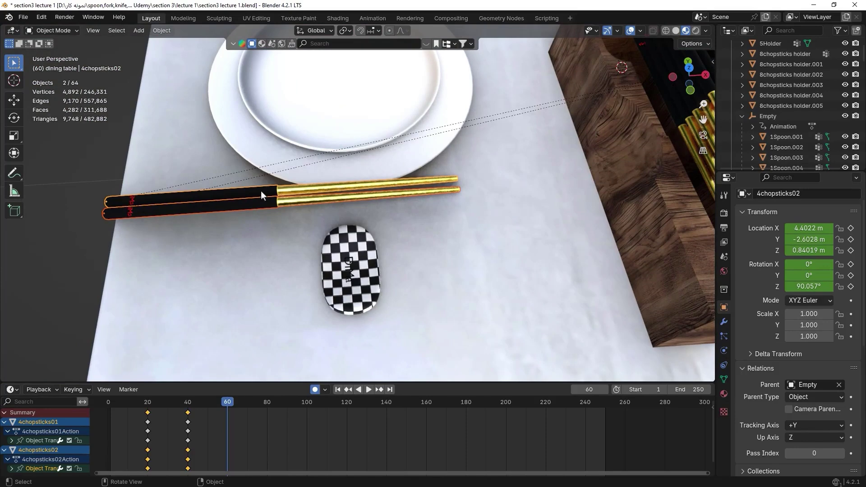
key(KP_1)
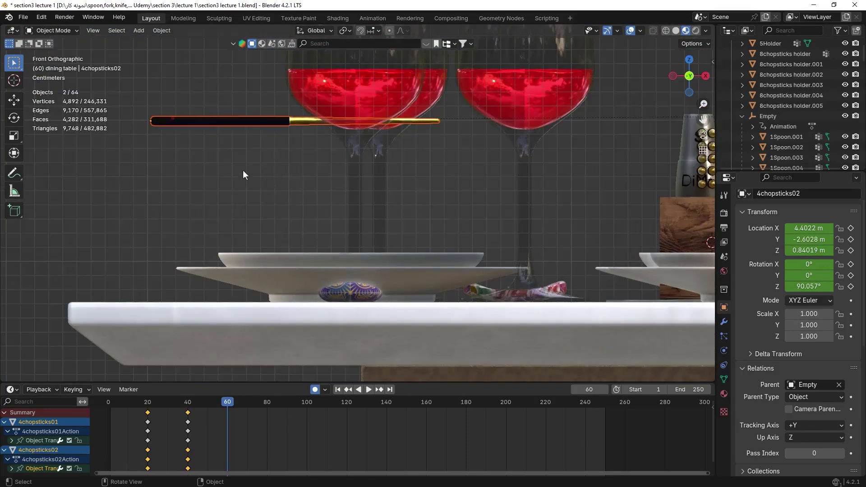
key(g)
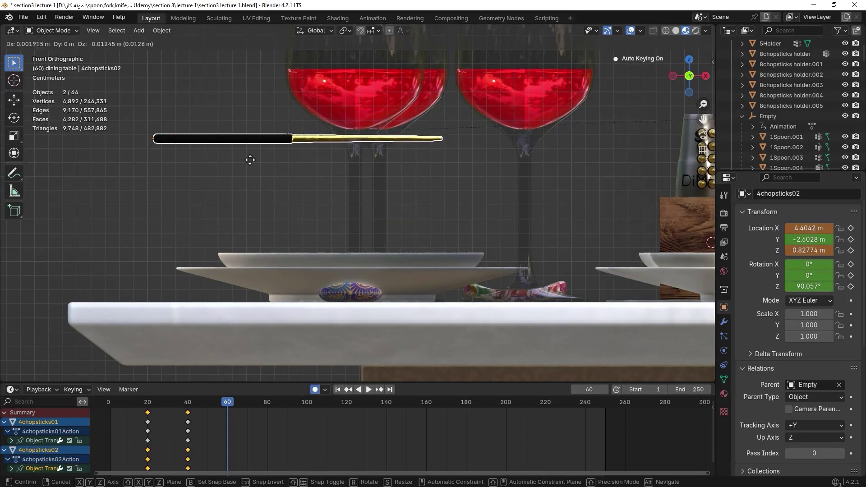
key(z)
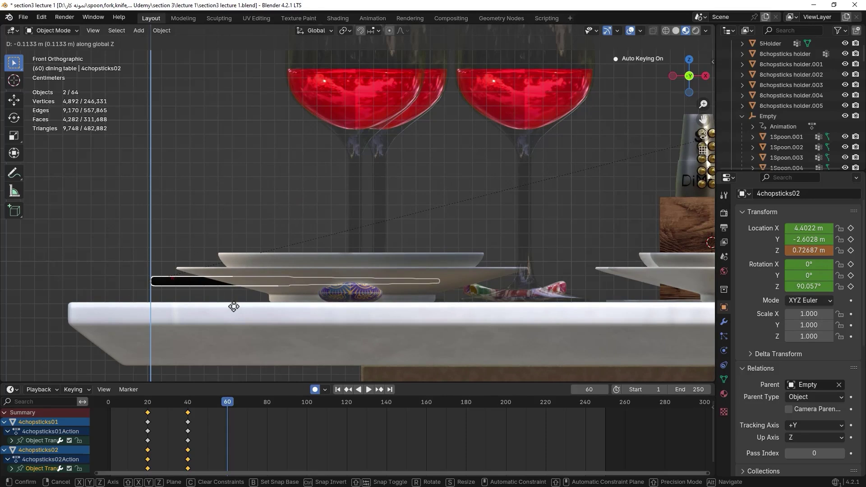
click(234, 306)
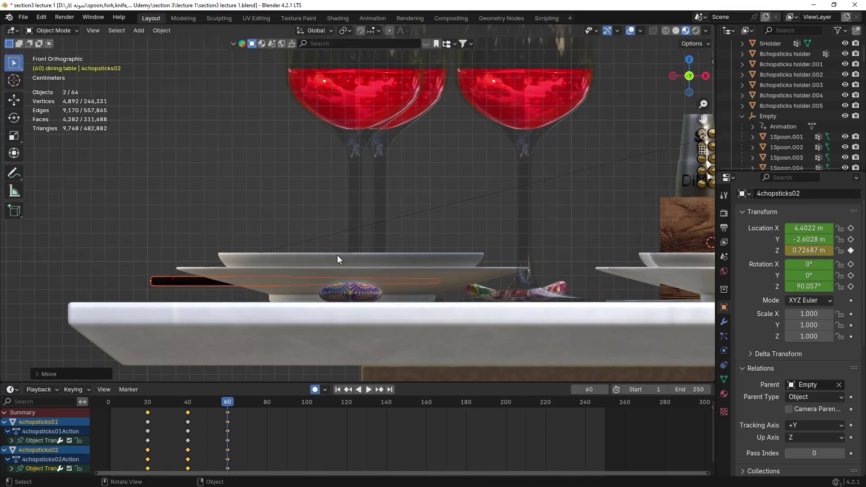
- At frame 60, lower both chopsticks about 0.004 m more along Z and tilt their tips up about 4°
ctrl+middle_drag(333, 318, 401, 230)
key(g)
key(z)
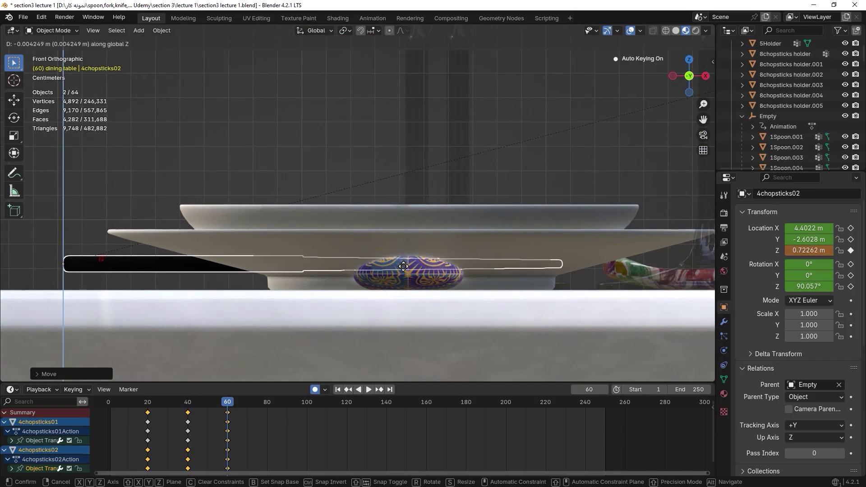
click(403, 268)
key(r)
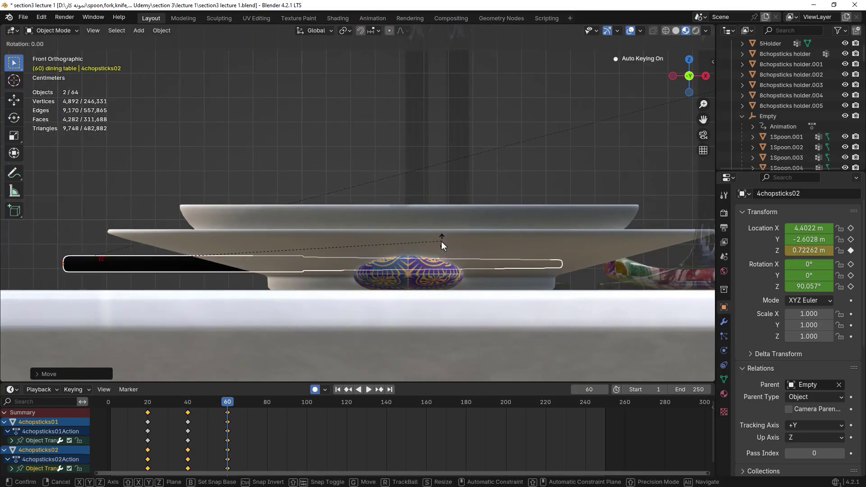
click(429, 233)
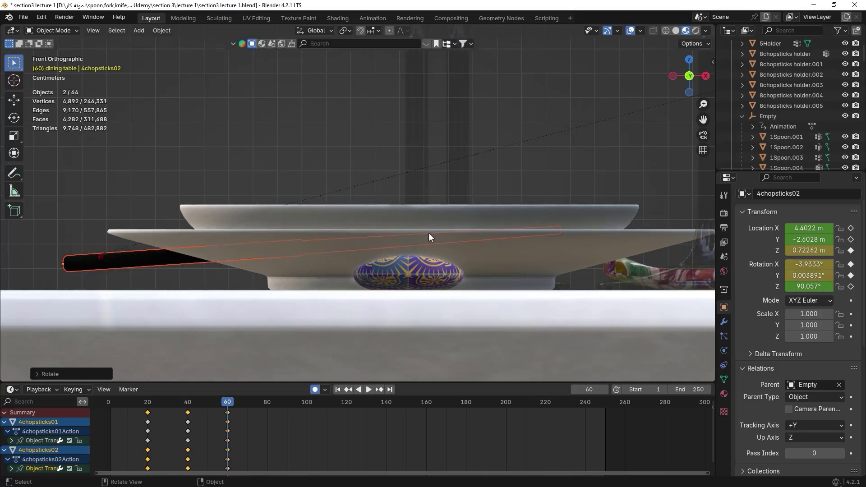
- Lower the tilted chopsticks to about 0.715 m in Z and bring their tips down by about 1°
key(g)
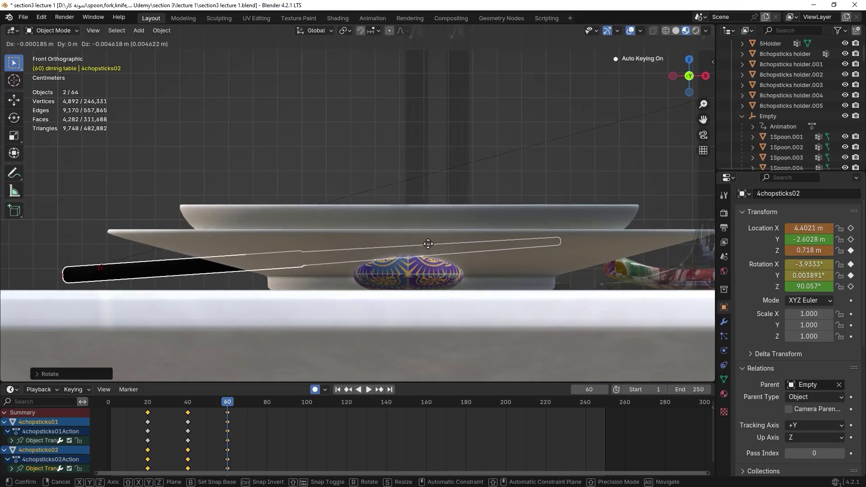
key(z)
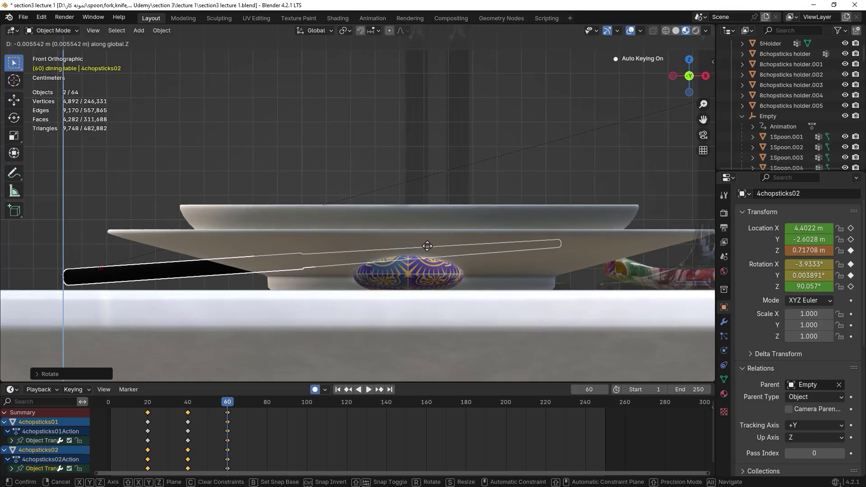
click(481, 251)
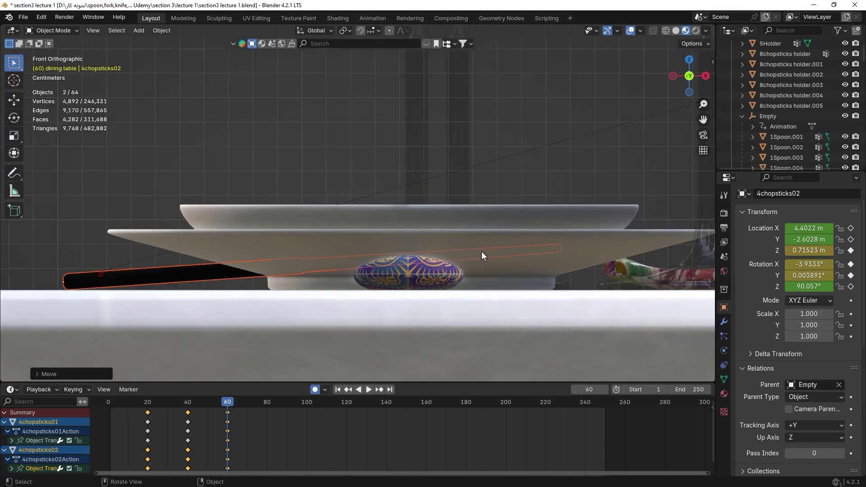
key(r)
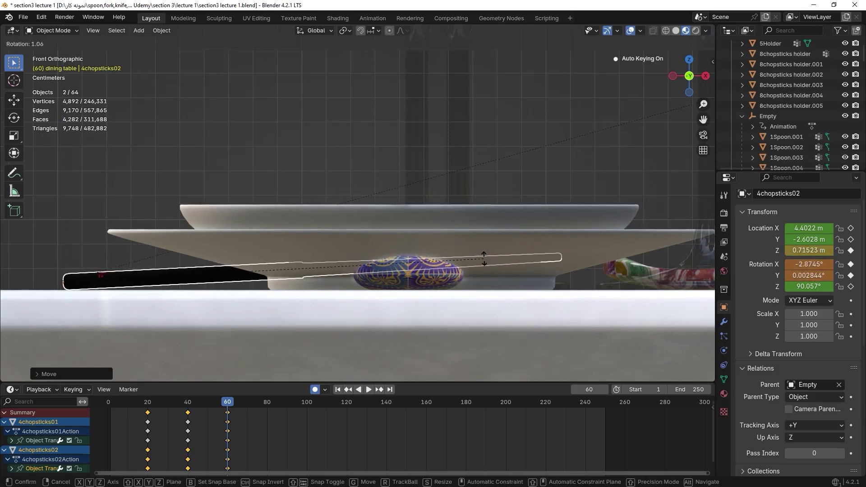
click(484, 258)
- Raise both chopsticks about 0.001 m along Z and bring their tips down by about 0.8°
key(g)
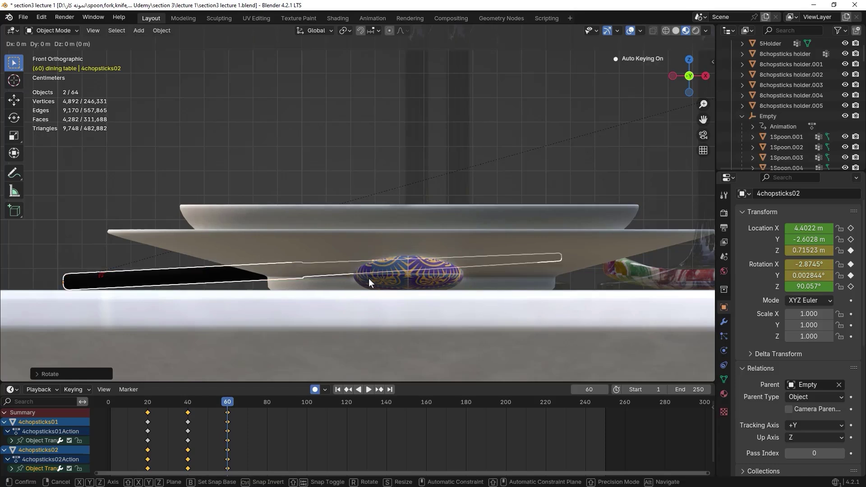
key(z)
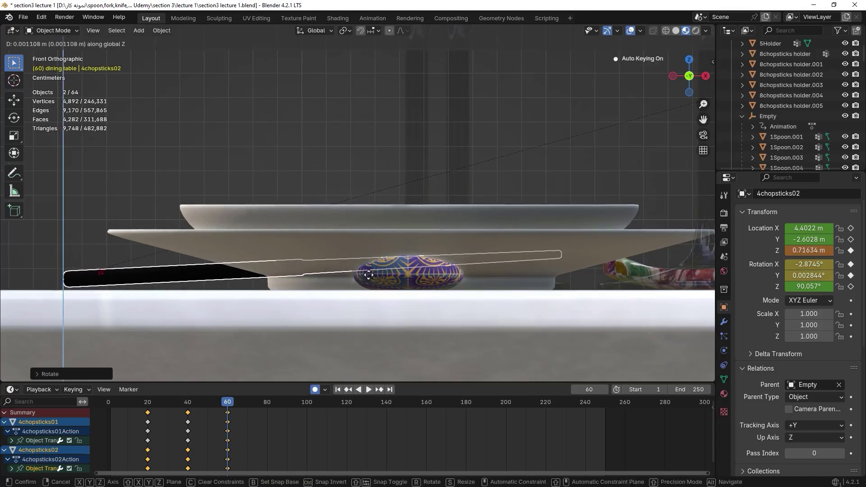
click(485, 244)
key(r)
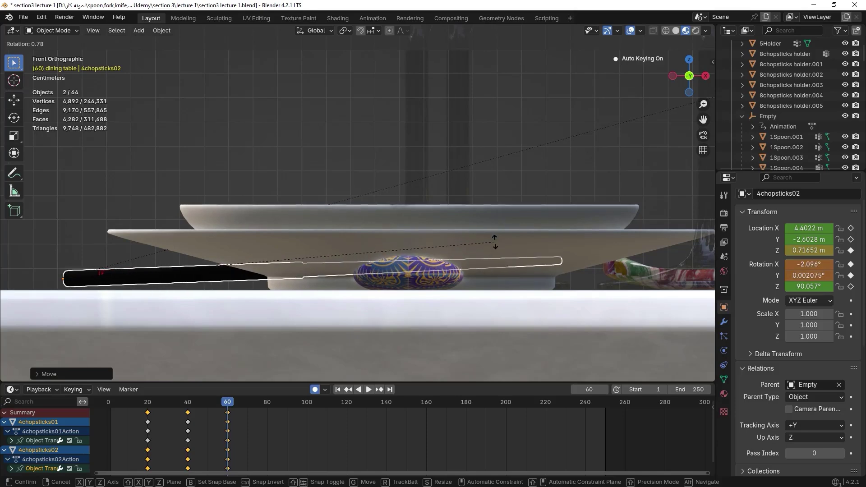
- Fine-tune the chopsticks' rotation and position at frame 60 so that they lie on the checkered rest
middle_drag(494, 241, 247, 226)
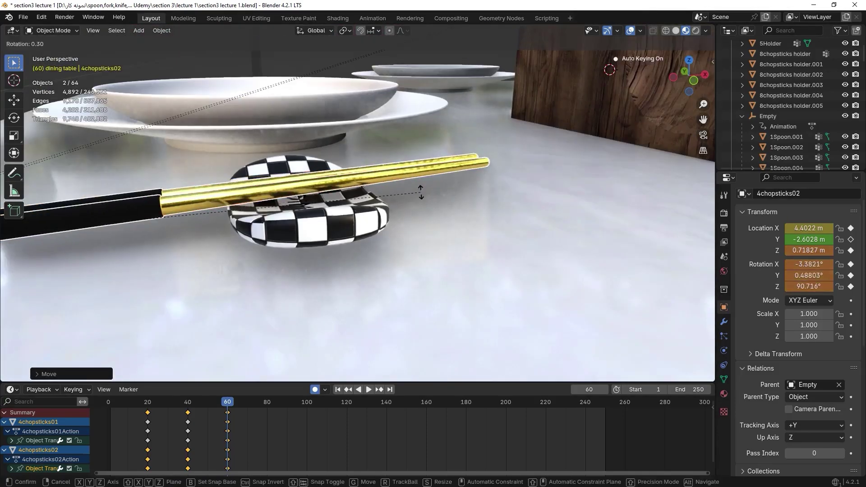
middle_drag(420, 191, 317, 193)
click(305, 239)
key(r)
click(427, 164)
scroll(469, 158, up, 3)
key(g)
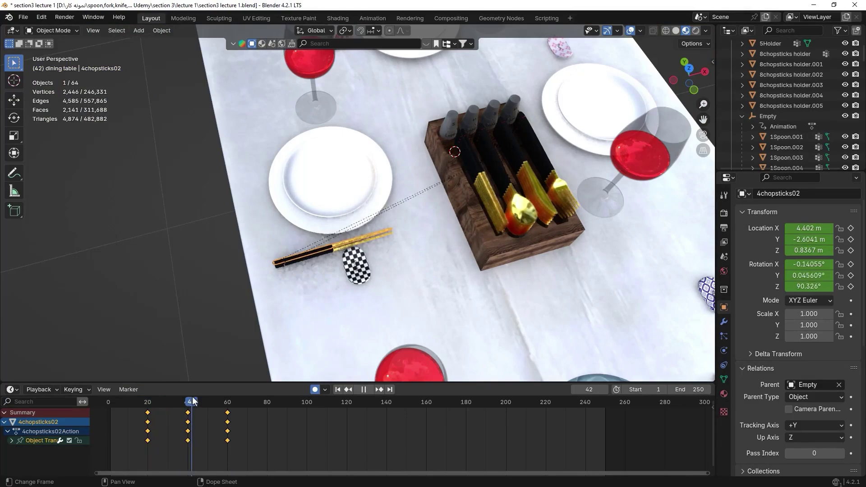
- Scrub the timeline past frame 40 to review the first chopstick pair's descent towards the checkered rest
drag(189, 401, 192, 402)
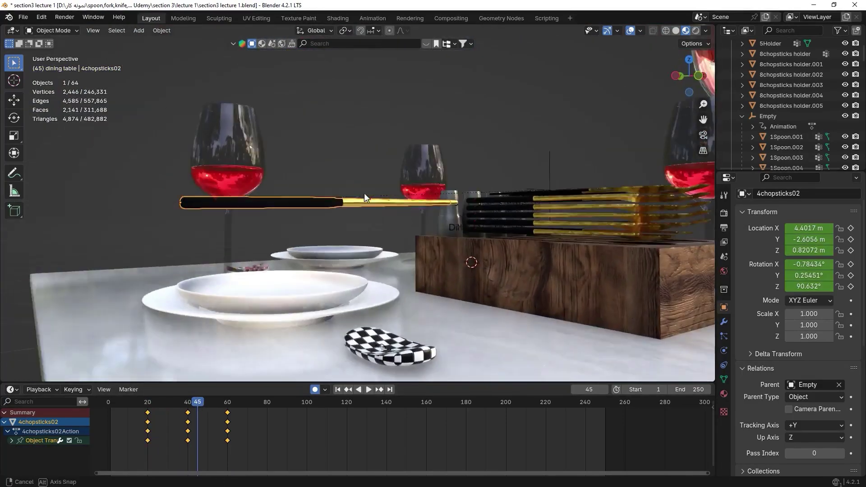
drag(195, 402, 209, 408)
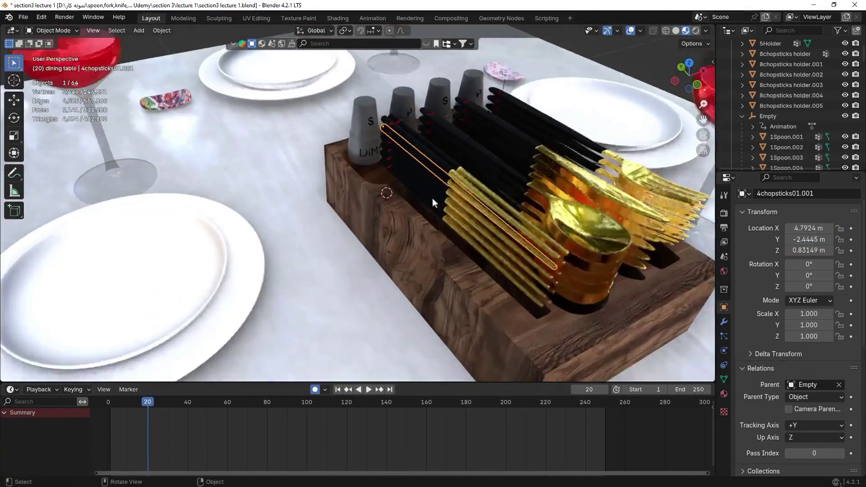
- At frame 20, keyframe the location and rotation of the second pair in the tray, 4chopsticks01.001 and 4chopsticks02.001
middle_drag(432, 199, 504, 156)
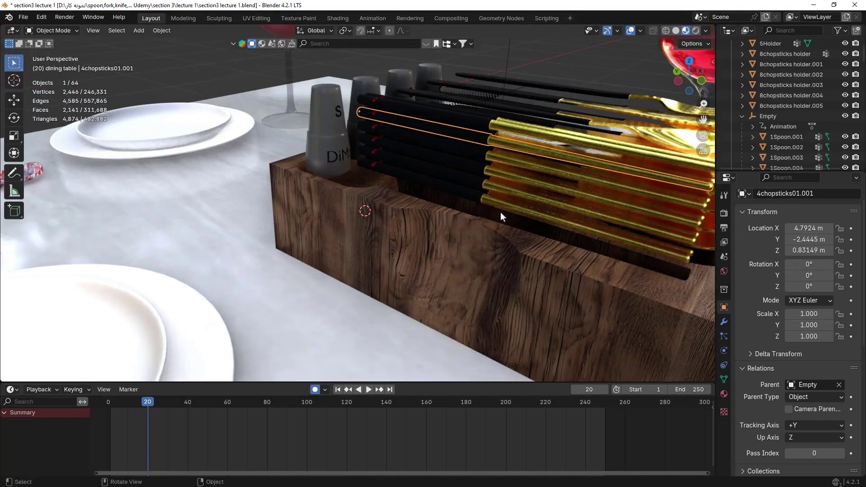
click(850, 227)
middle_drag(382, 341, 474, 142)
shift+click(474, 141)
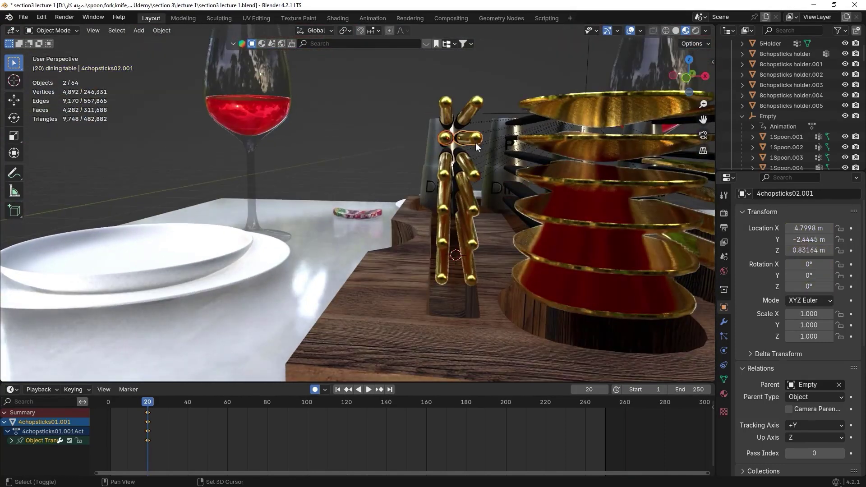
click(850, 229)
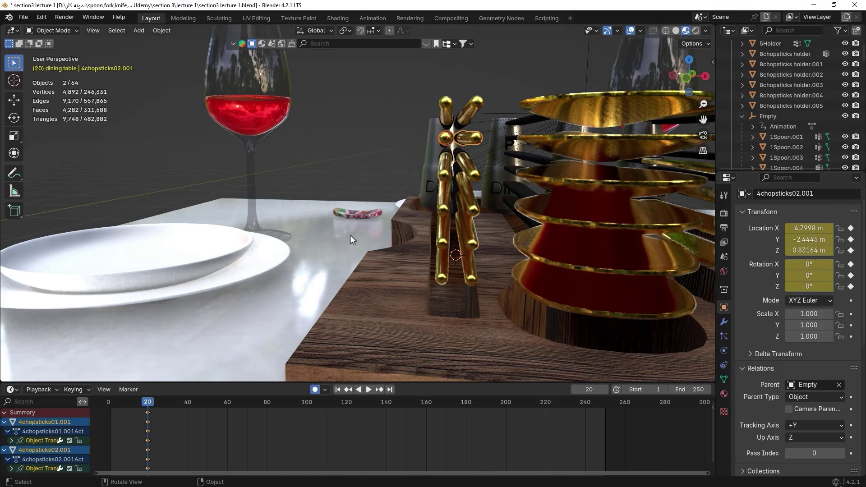
- At frame 30, move the second pair out of the tray to about 4.663 m in X and -2.885 m in Y
middle_drag(350, 230, 365, 244)
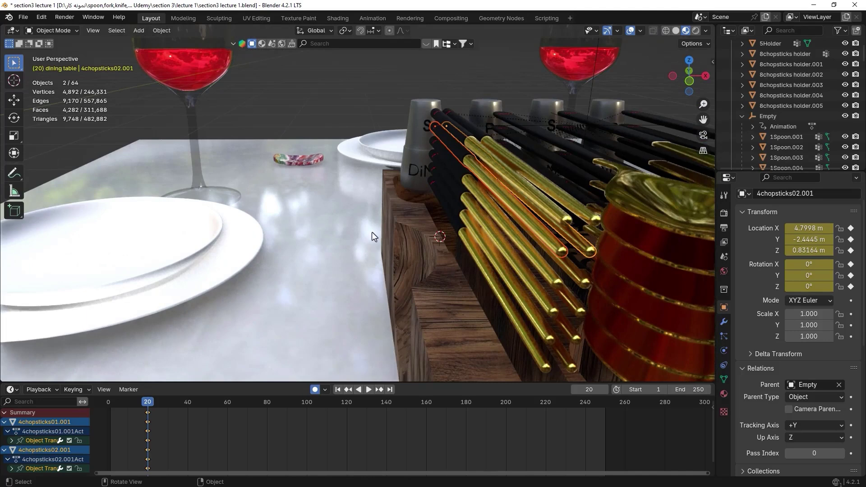
drag(155, 402, 167, 409)
key(KP_7)
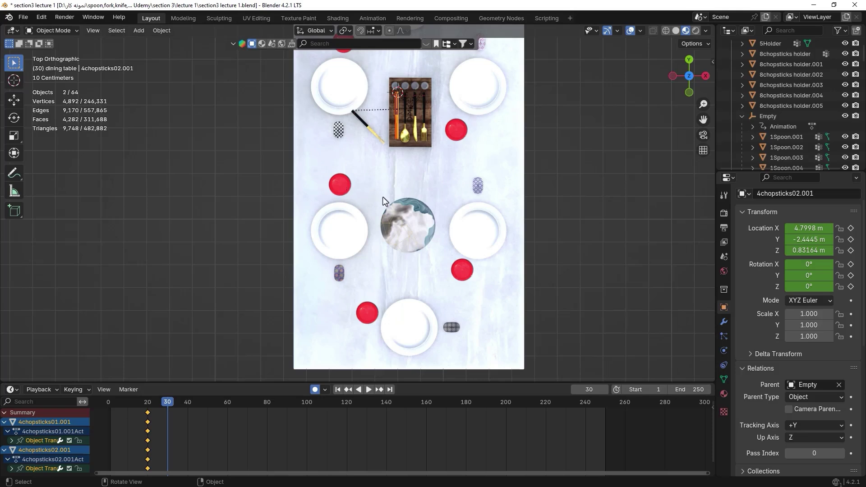
key(g)
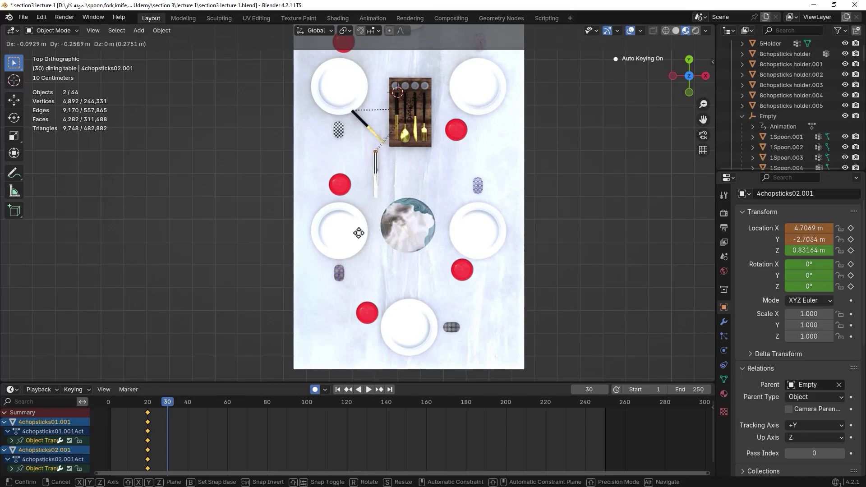
click(350, 272)
click(167, 421)
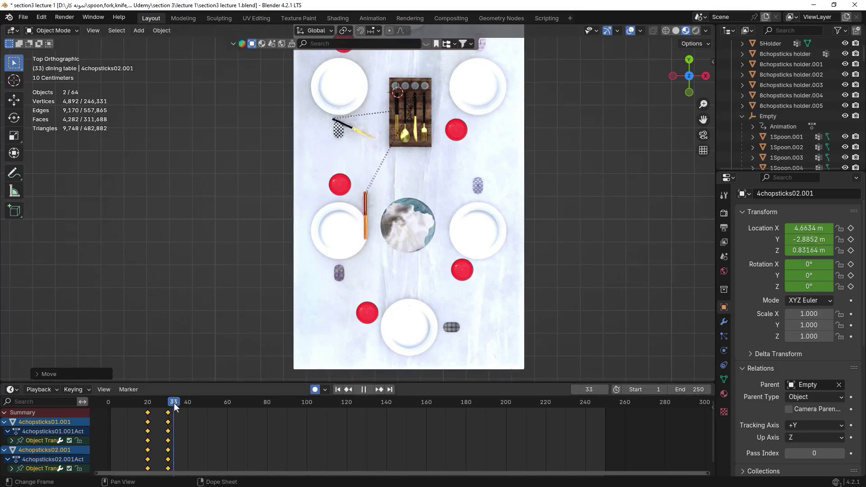
- At frame 40, move both chopsticks beside the purple patterned rest, to about 4.432 m in X and -3.236 m in Y
click(188, 401)
scroll(398, 341, up, 2)
key(g)
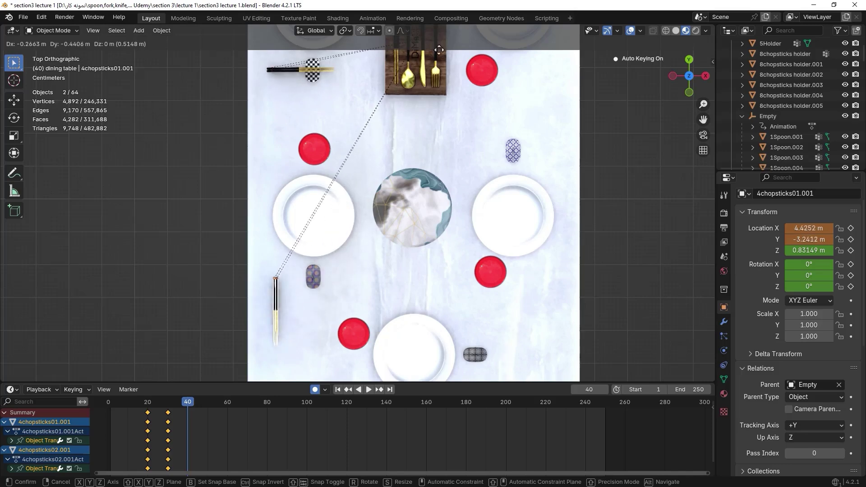
click(440, 47)
- Rotate both chopsticks to about 89.5° around Z and position them across the purple patterned rest
scroll(314, 168, up, 5)
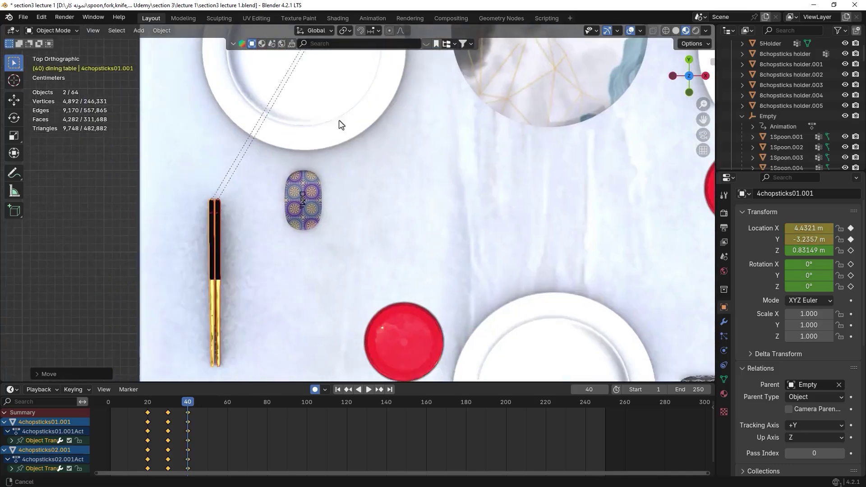
key(r)
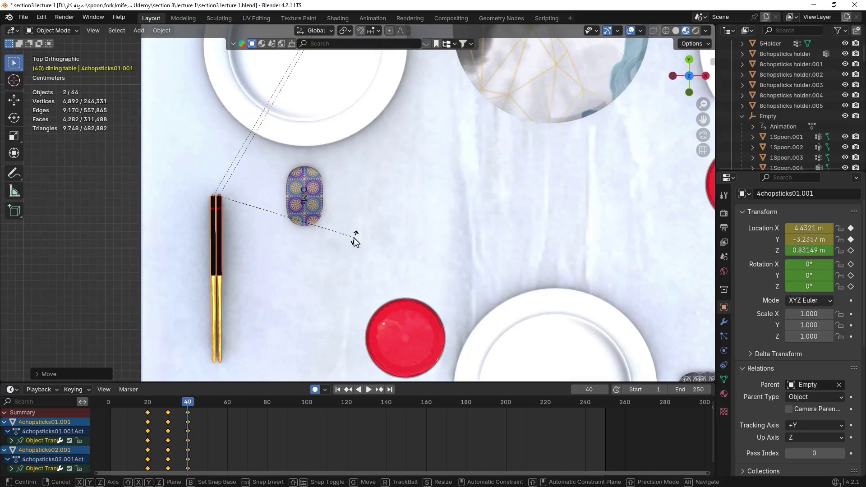
click(457, 106)
scroll(282, 234, up, 4)
click(496, 183)
key(r)
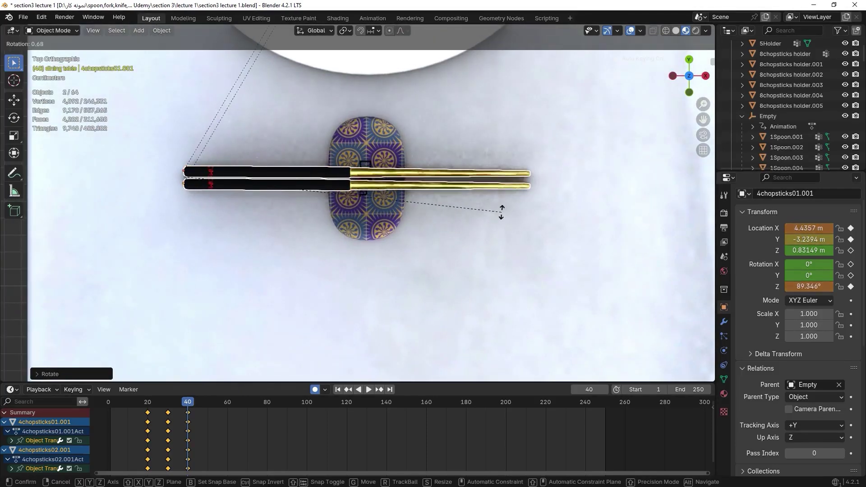
click(501, 209)
scroll(418, 287, down, 2)
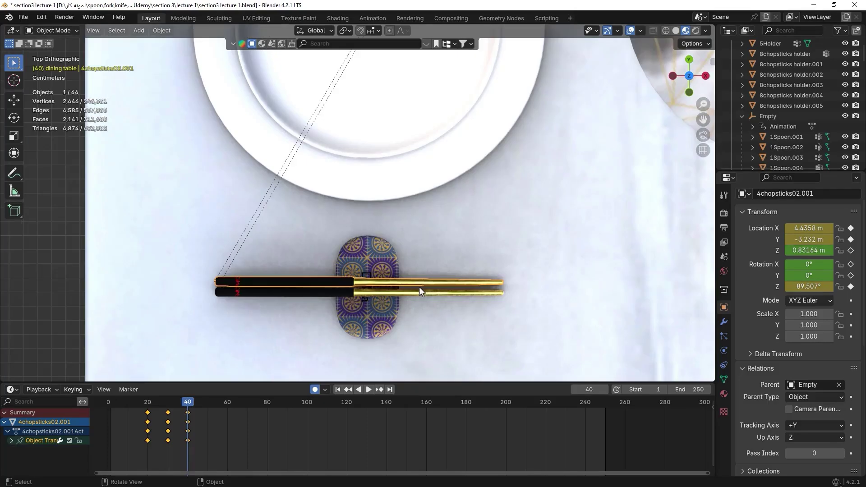
- Keyframe the remaining Z location and X and Y rotation of the second pair at frame 40
click(850, 250)
click(850, 263)
click(851, 275)
click(480, 294)
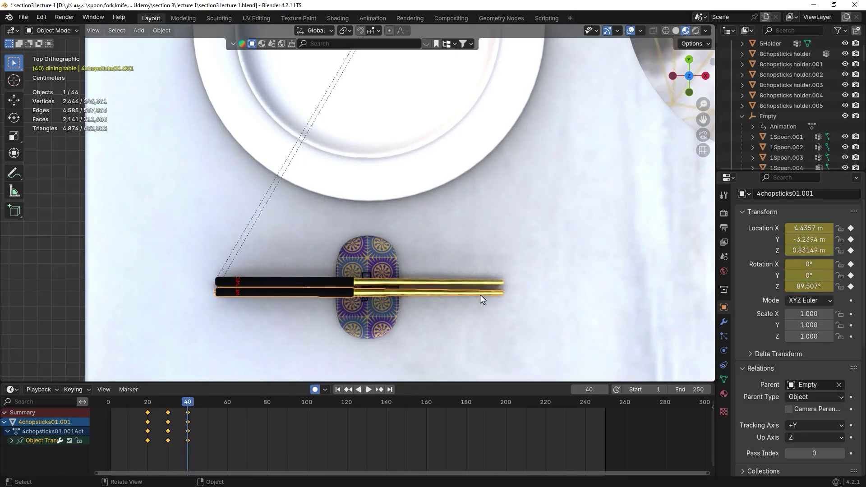
scroll(359, 343, down, 3)
scroll(415, 223, down, 3)
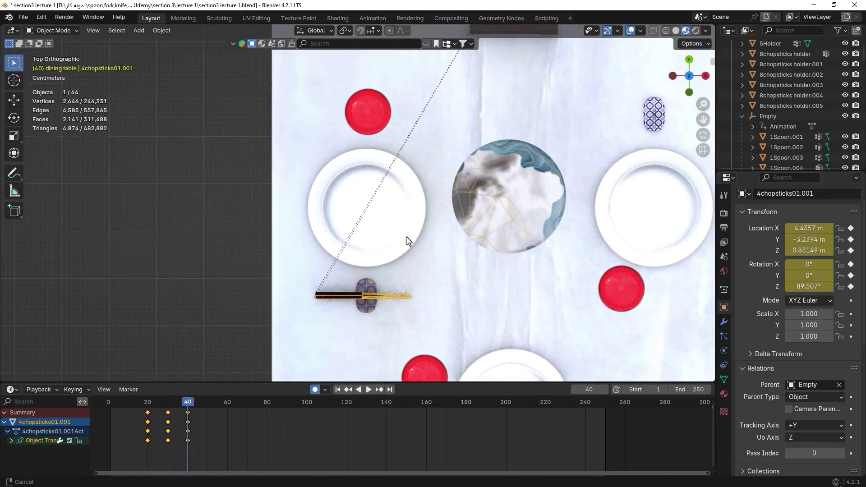
- Shift both chopsticks of the second pair along X at frame 40 to about 4.403 m, lining up with the first pair
key(KP_1)
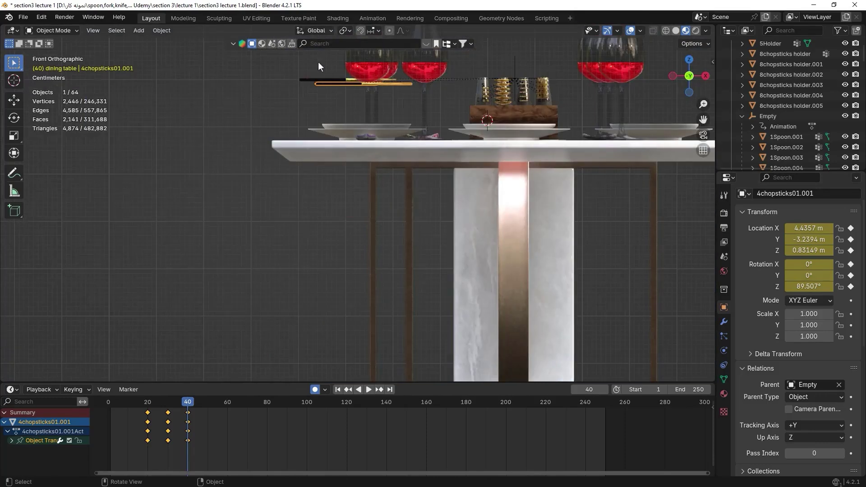
scroll(324, 89, up, 5)
shift+middle_drag(335, 132, 359, 313)
scroll(406, 270, up, 2)
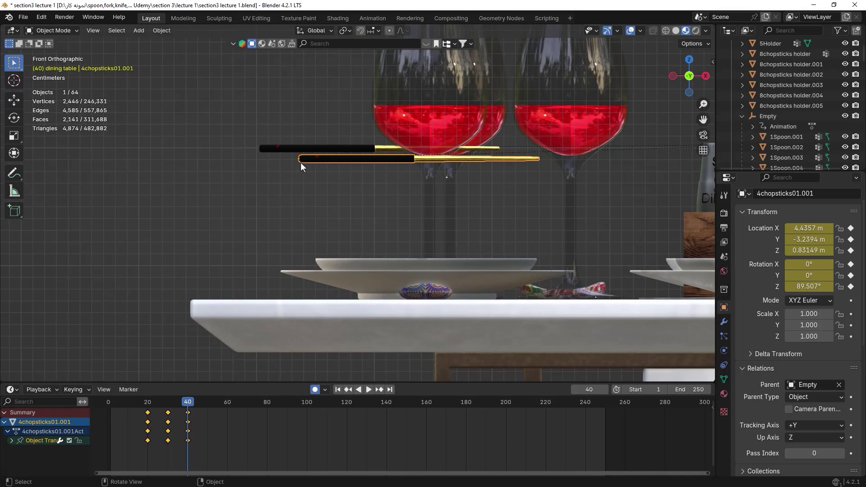
scroll(567, 197, down, 2)
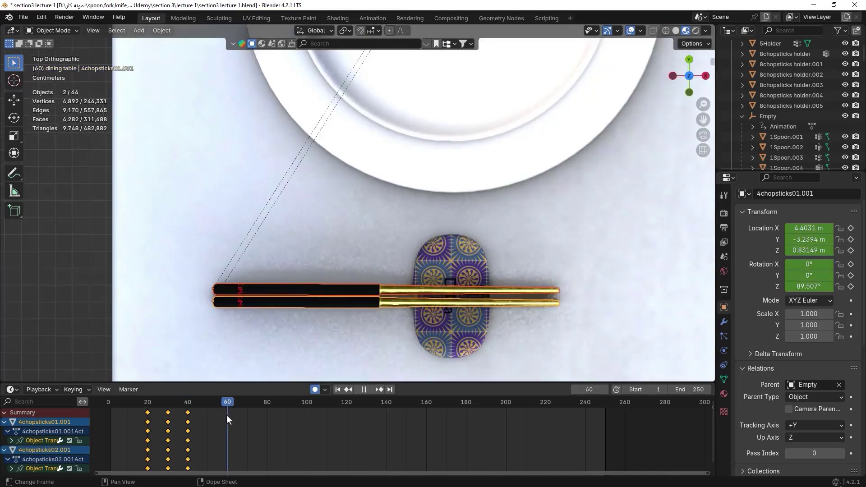
- At frame 60, lower the second pair to about 0.721 m in Z and tilt the tips up about 4.1°
key(space)
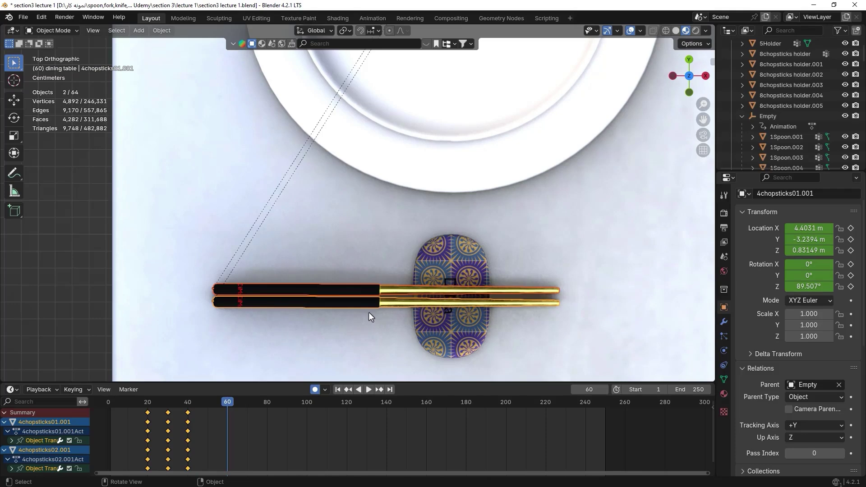
key(ctrl+KP_3)
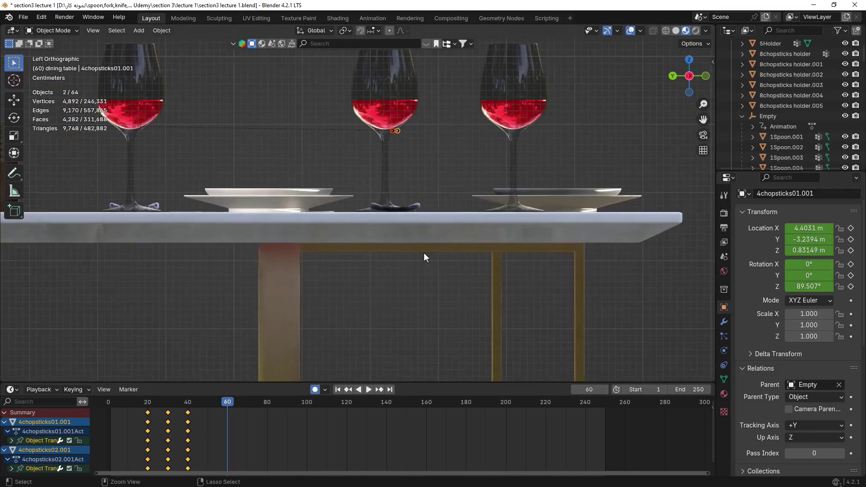
key(ctrl+KP_1)
scroll(436, 173, up, 2)
shift+middle_drag(436, 172, 431, 239)
key(g)
key(z)
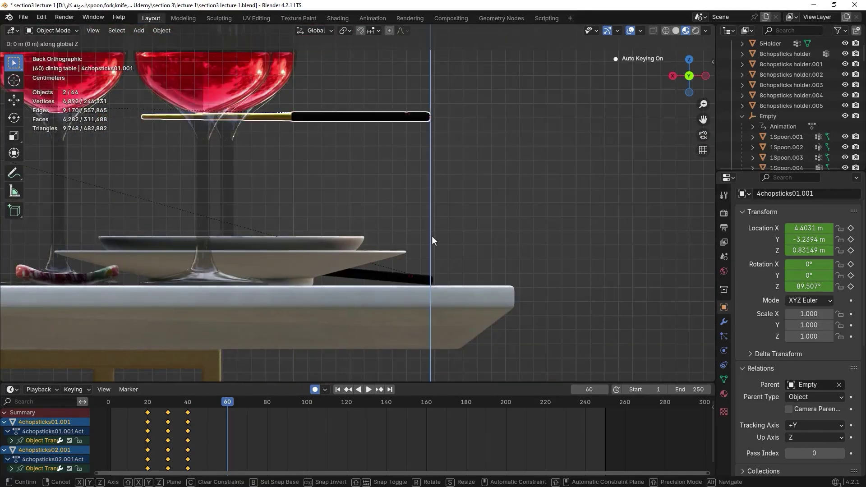
click(467, 210)
key(r)
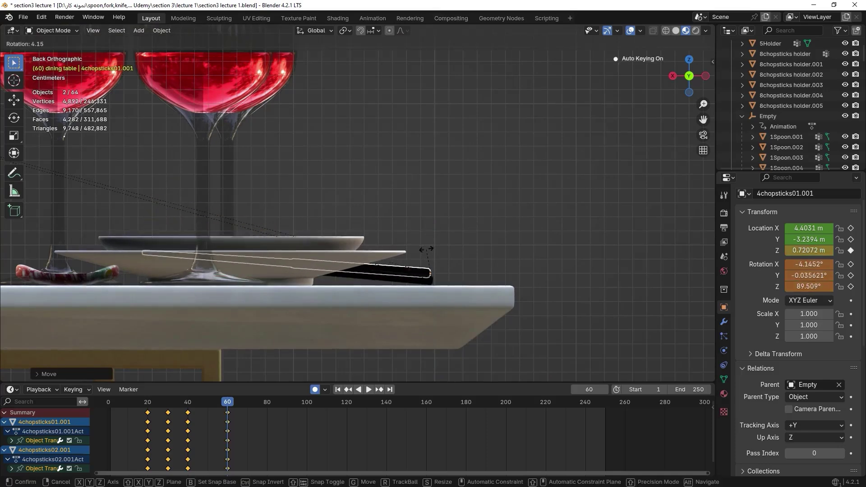
click(424, 266)
- Lower the second pair onto the tabletop at about 0.716 m in Z and tilt the tips up about 1° more
scroll(421, 278, up, 5)
key(g)
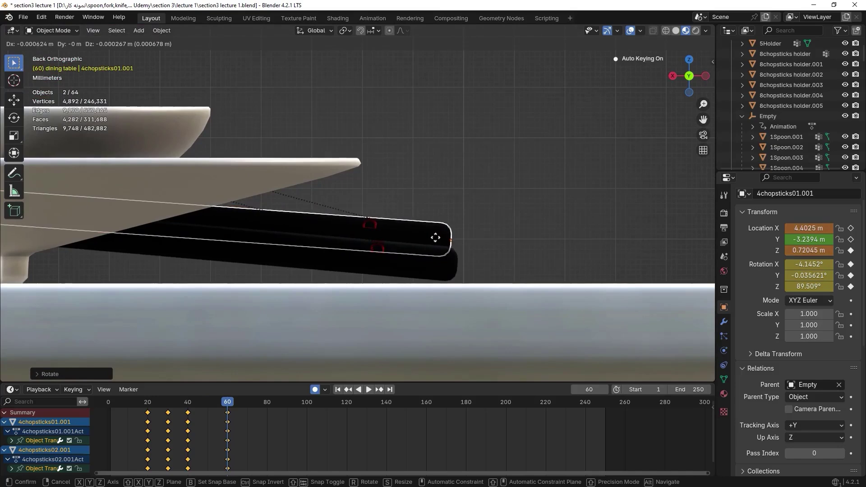
click(441, 262)
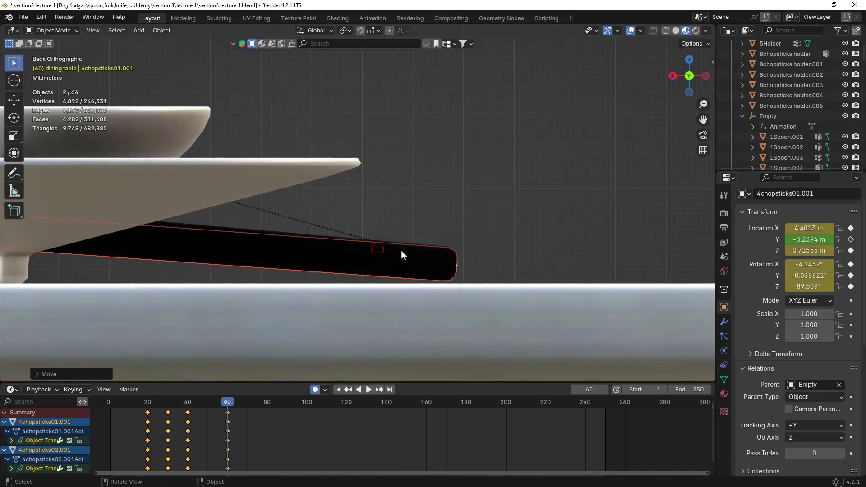
key(r)
click(477, 211)
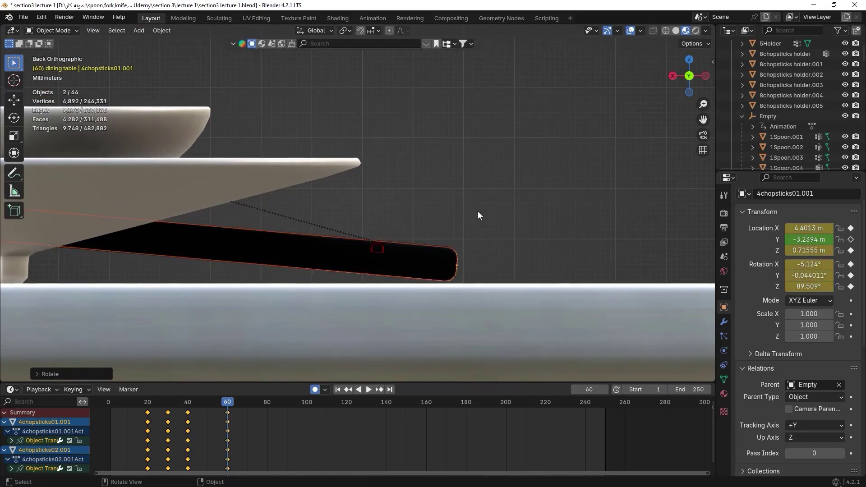
- At frame 20, keyframe the location and rotation of the third pair's first chopstick, 4chopsticks01.002
middle_drag(414, 235, 413, 144)
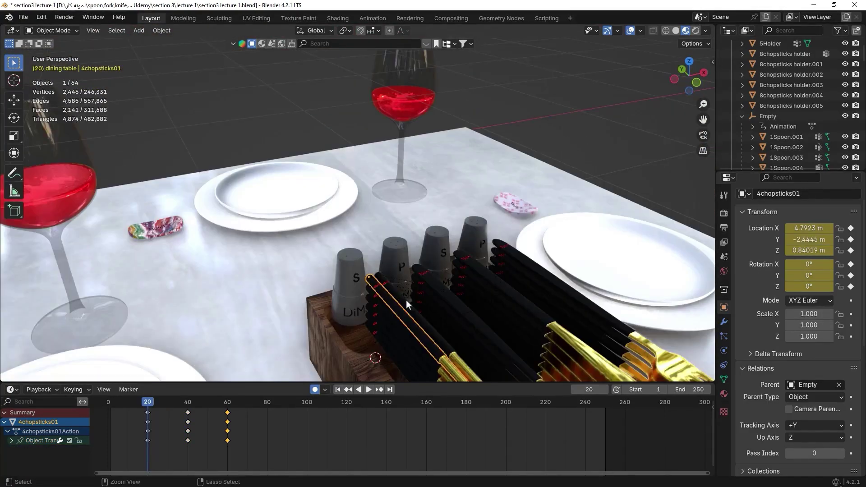
shift+click(406, 300)
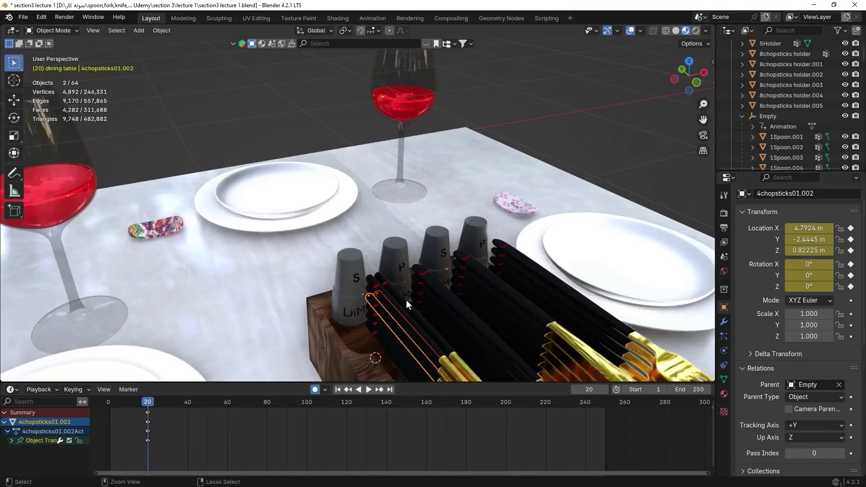
middle_drag(435, 340, 377, 117)
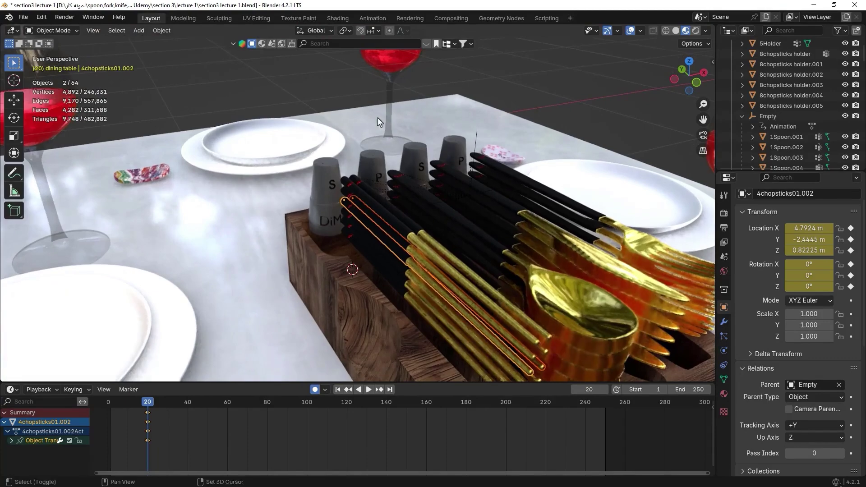
middle_drag(385, 231, 408, 215)
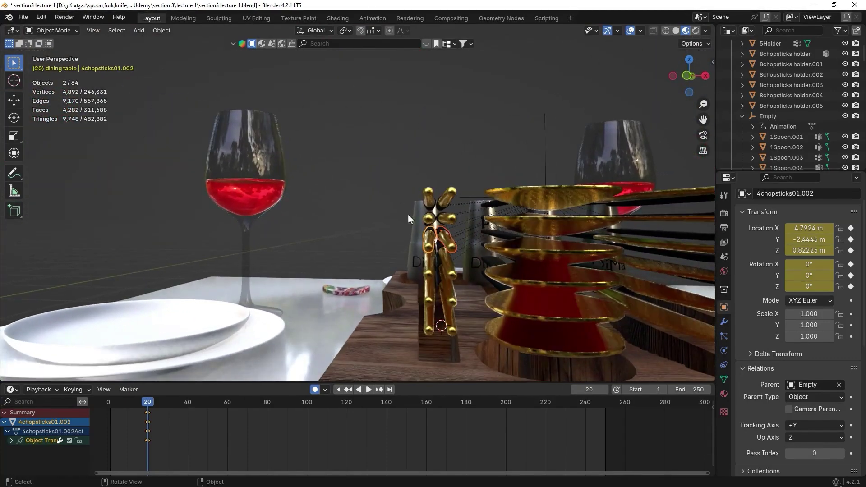
- At frame 20, keyframe the location and rotation of the third pair's second chopstick, 4chopsticks02.002
click(453, 220)
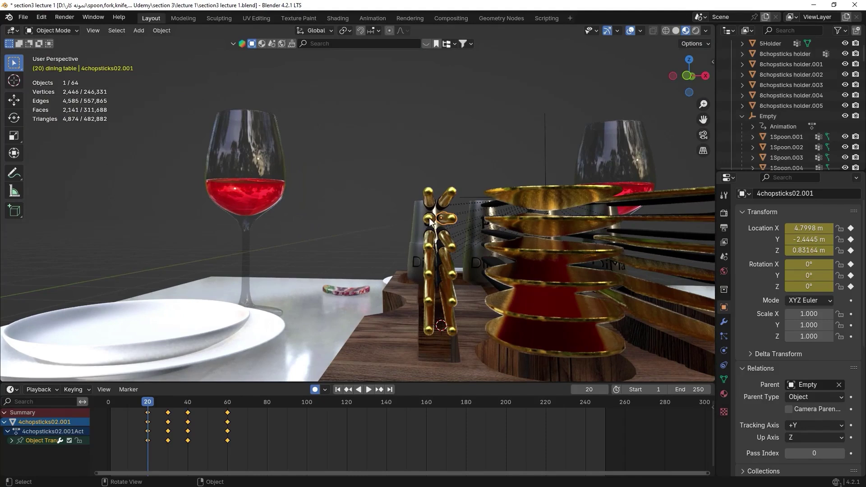
click(446, 201)
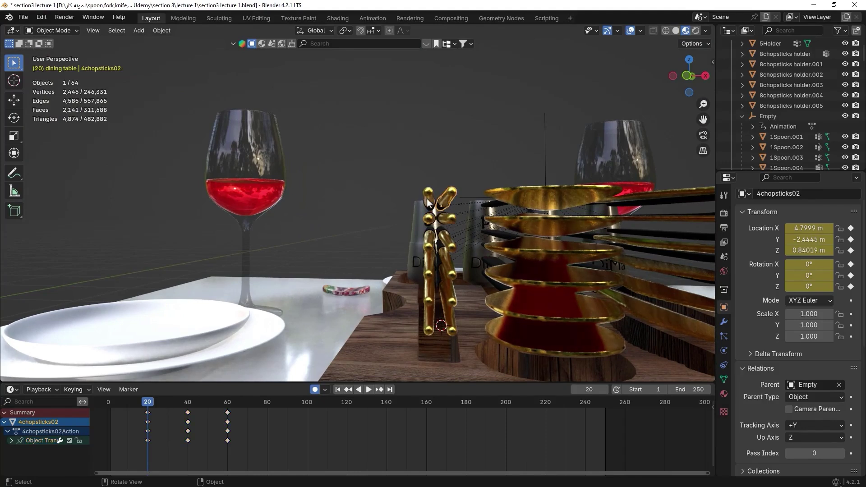
click(429, 250)
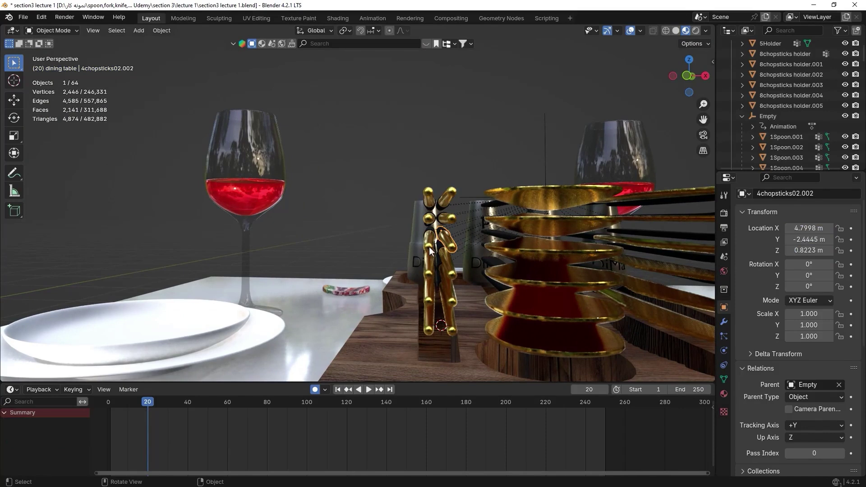
click(429, 250)
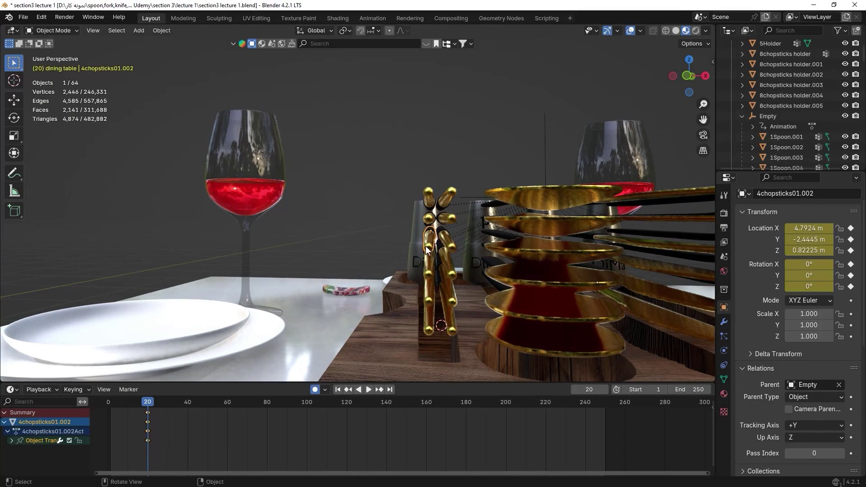
click(451, 244)
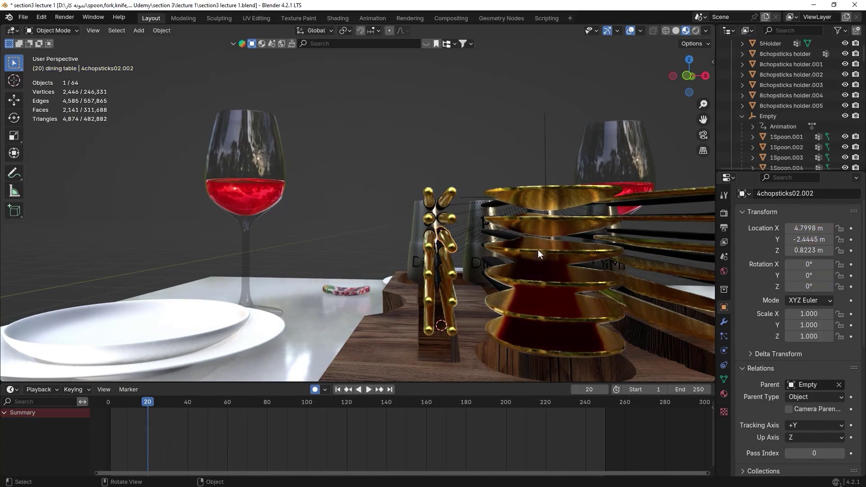
click(850, 230)
click(850, 287)
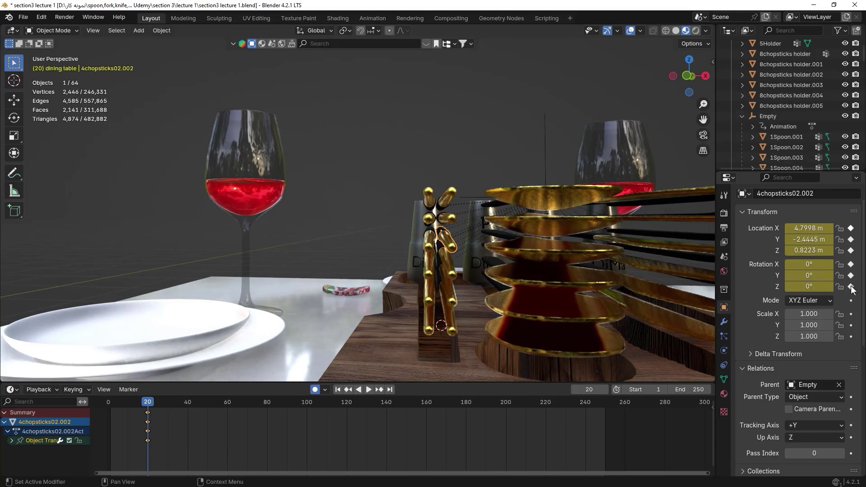
- At frame 30, move both chopsticks of the third pair out of the tray to about 5.0 m in X and -2.996 m in Y
click(448, 242)
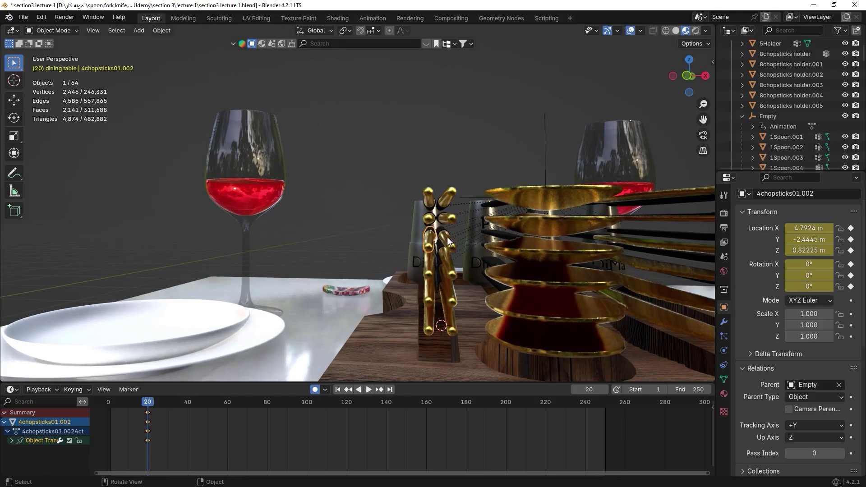
click(448, 242)
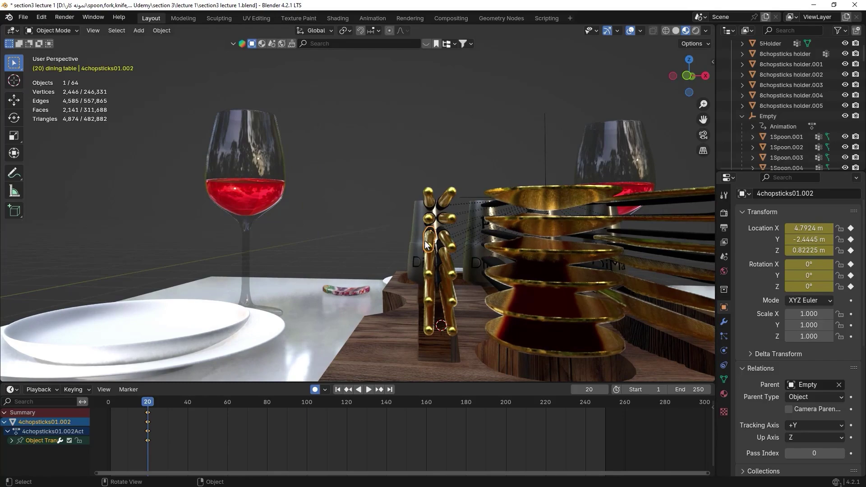
shift+click(427, 243)
key(KP_Decimal)
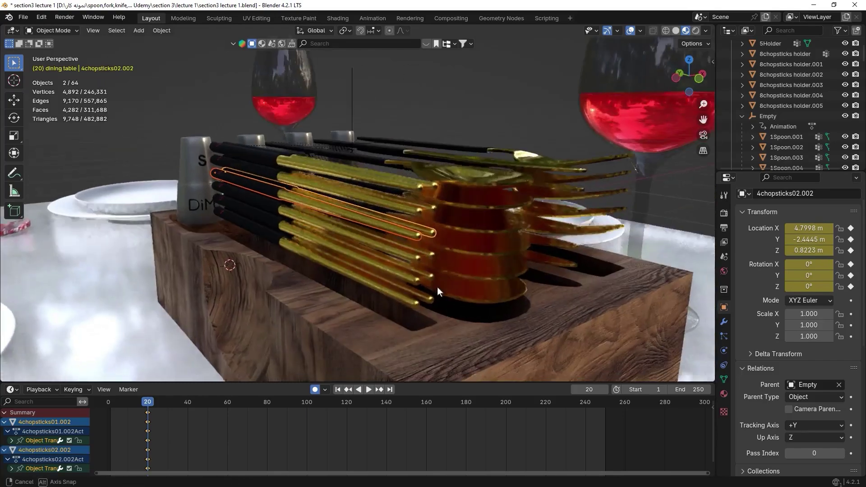
key(KP_7)
scroll(390, 266, down, 8)
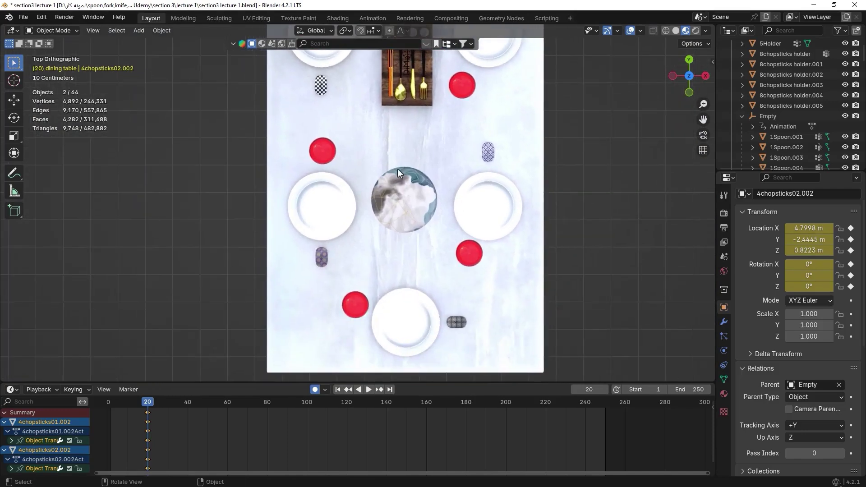
scroll(395, 172, down, 3)
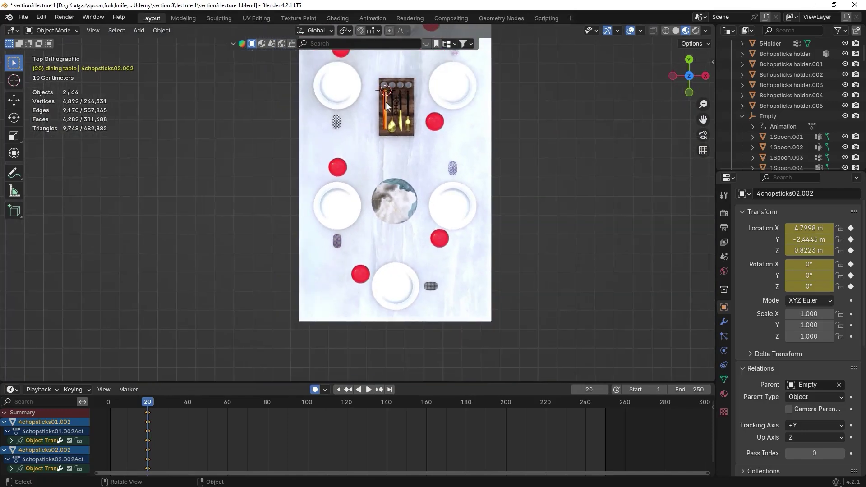
scroll(378, 223, up, 1)
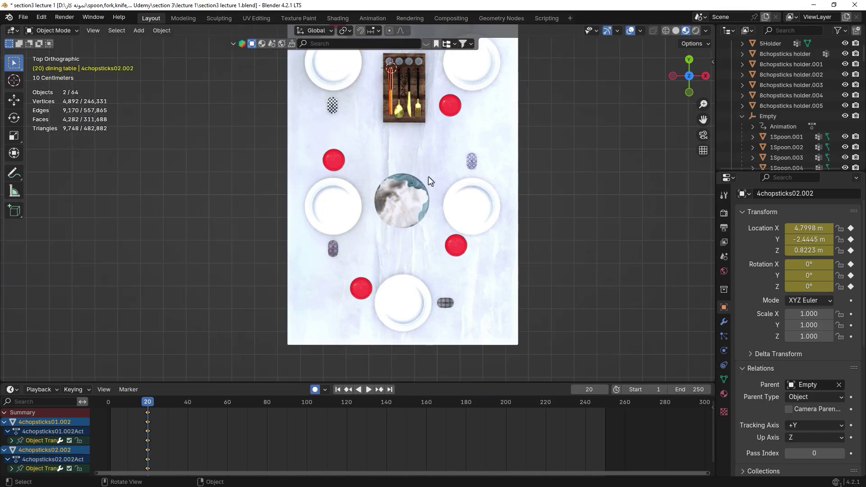
click(166, 405)
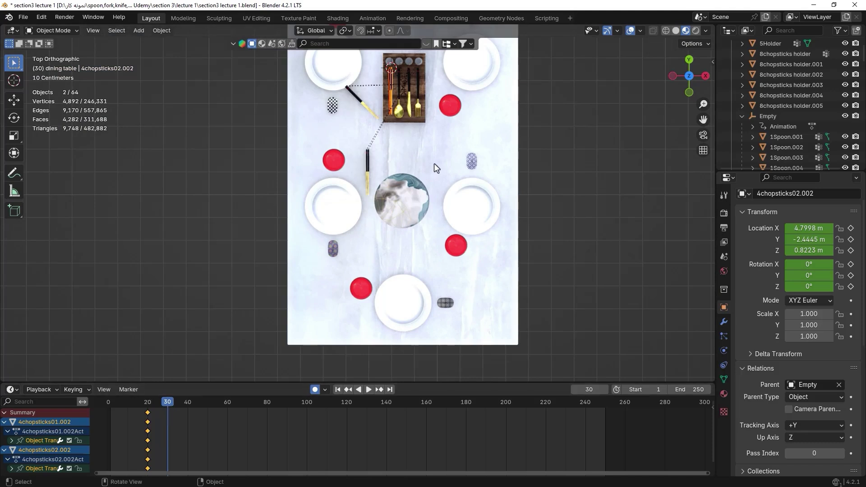
key(g)
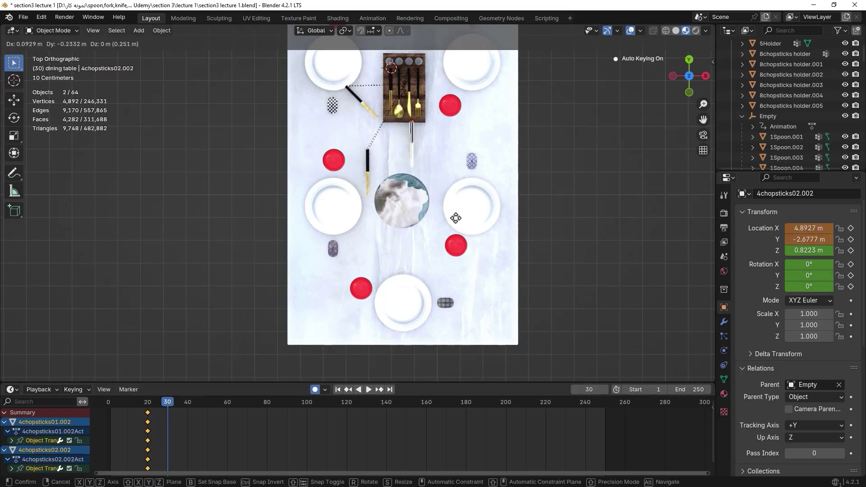
click(478, 289)
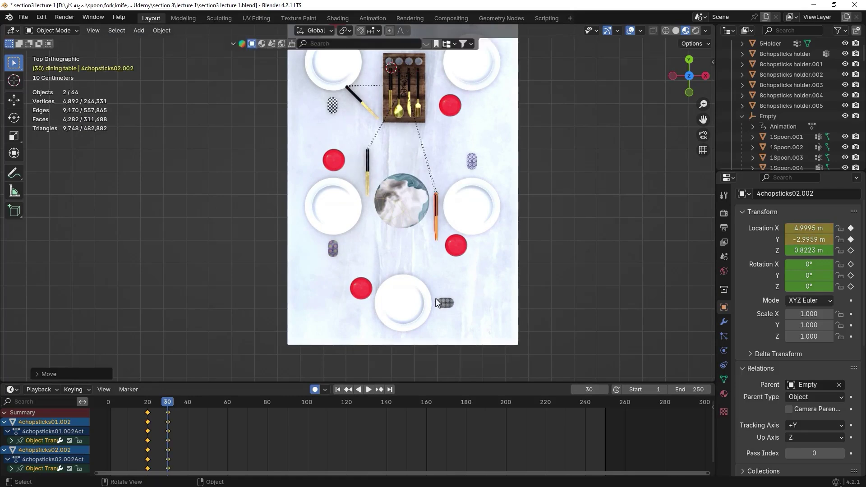
- At frame 40, move the third pair over the rest beside the end plate, about X 5.041 m, Y -3.415 m, and keyframe location and rotation
scroll(435, 298, up, 2)
shift+middle_drag(423, 269, 353, 162)
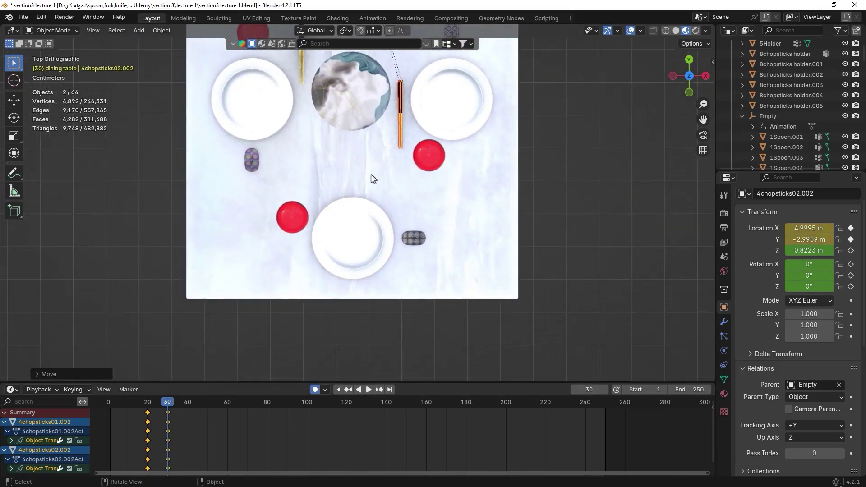
drag(180, 405, 188, 409)
key(space)
key(Escape)
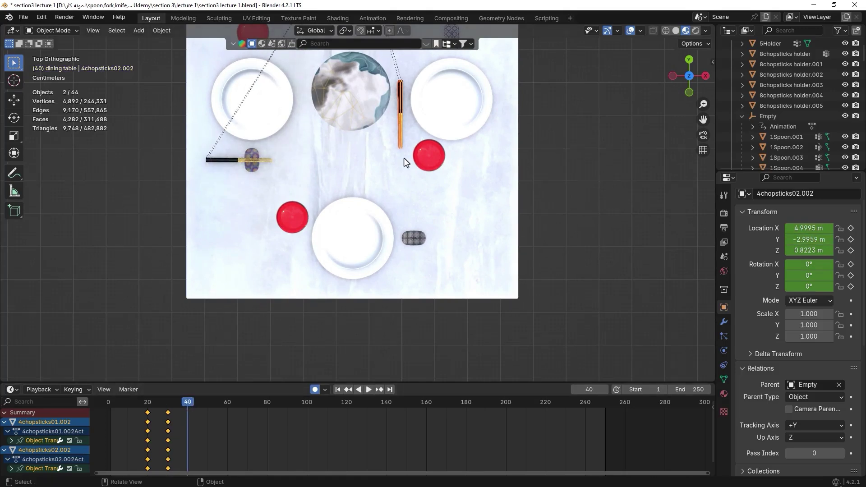
key(g)
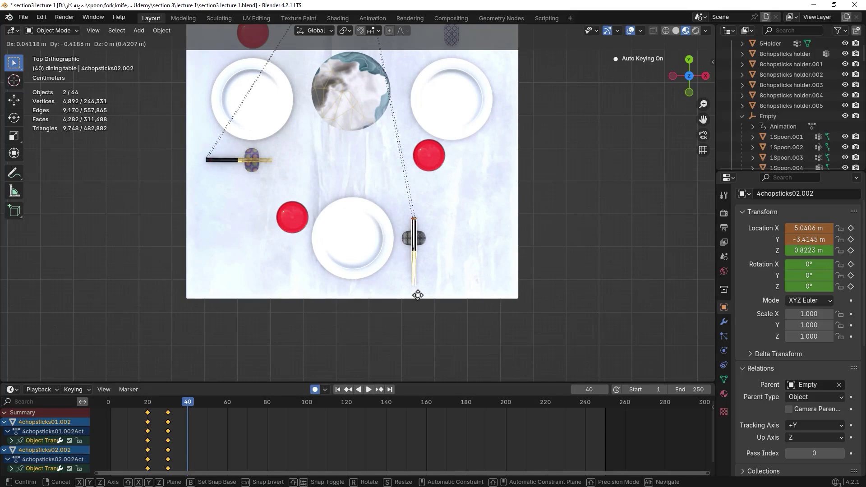
click(417, 295)
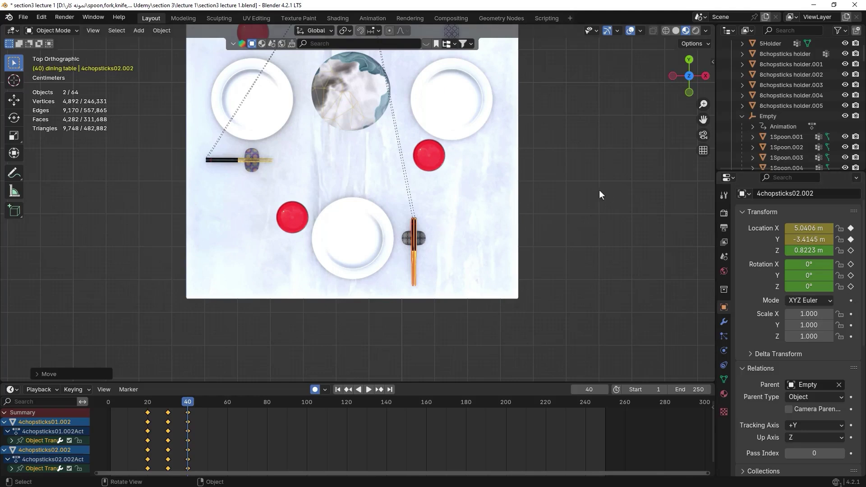
shift+middle_drag(598, 190, 601, 216)
drag(850, 250, 850, 287)
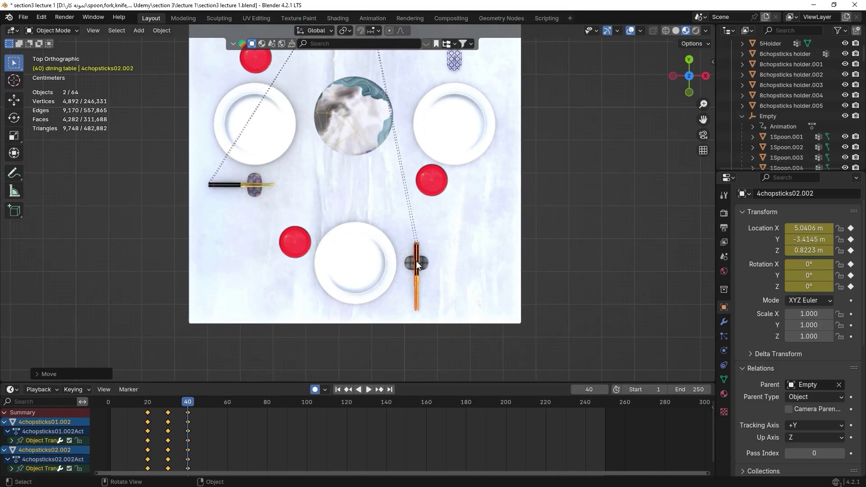
- At frame 60, turn the third pair to about -178.7° around Z and move it to about X 5.049 m, Y -3.598 m
drag(185, 404, 227, 404)
key(KP_Decimal)
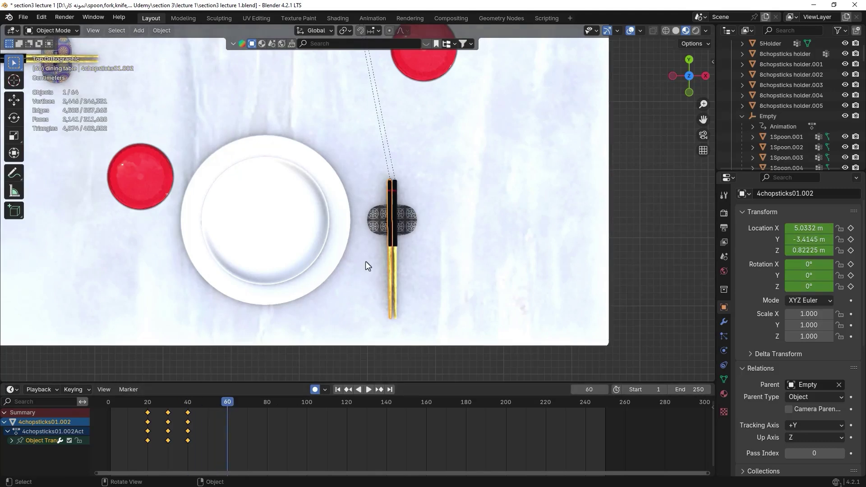
shift+click(395, 236)
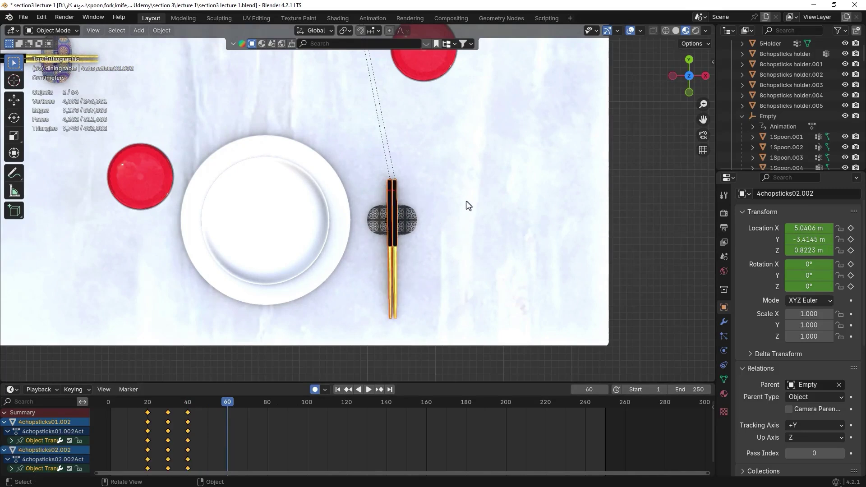
key(r)
click(431, 211)
key(g)
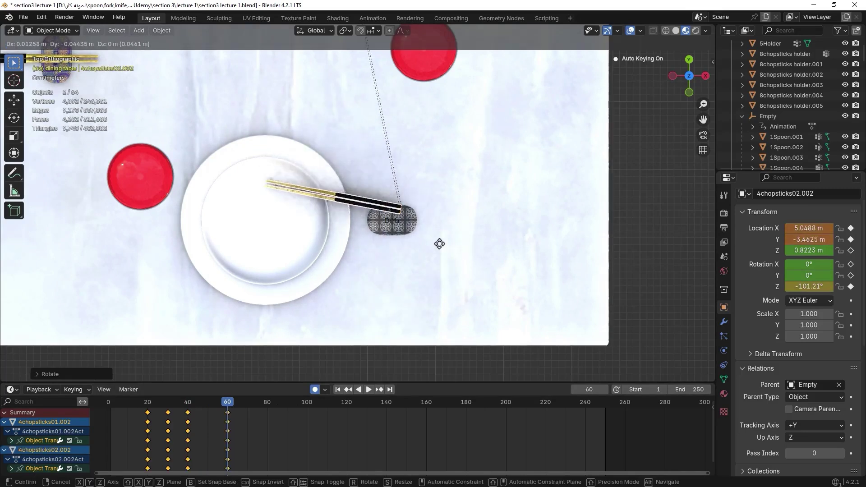
click(362, 214)
key(r)
click(467, 269)
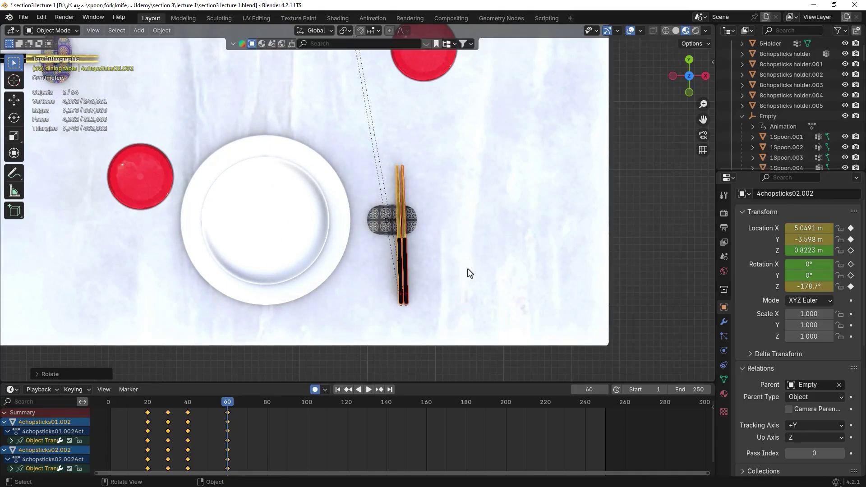
- Centre the third pair over its rest at about X 5.033 m, Y -3.617 m, and straighten it to about -179.6° around Z
shift+middle_drag(467, 269, 482, 288)
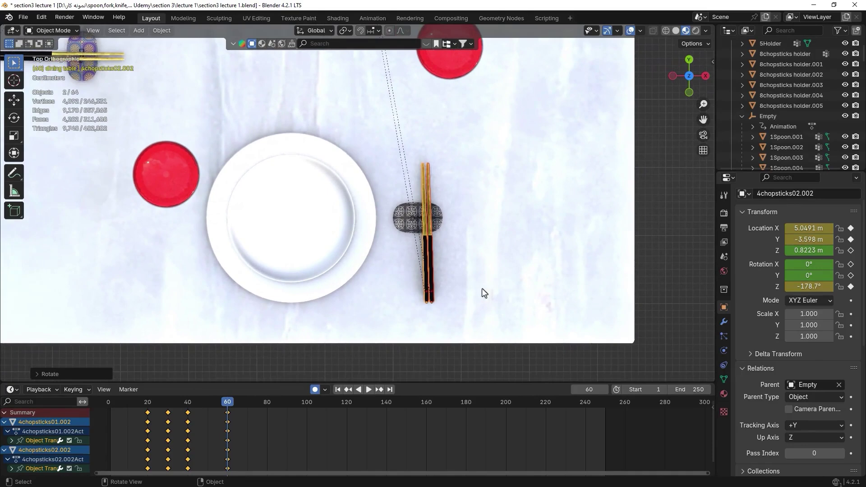
scroll(424, 225, down, 4)
scroll(448, 245, up, 4)
scroll(449, 245, up, 1)
shift+middle_drag(448, 245, 383, 229)
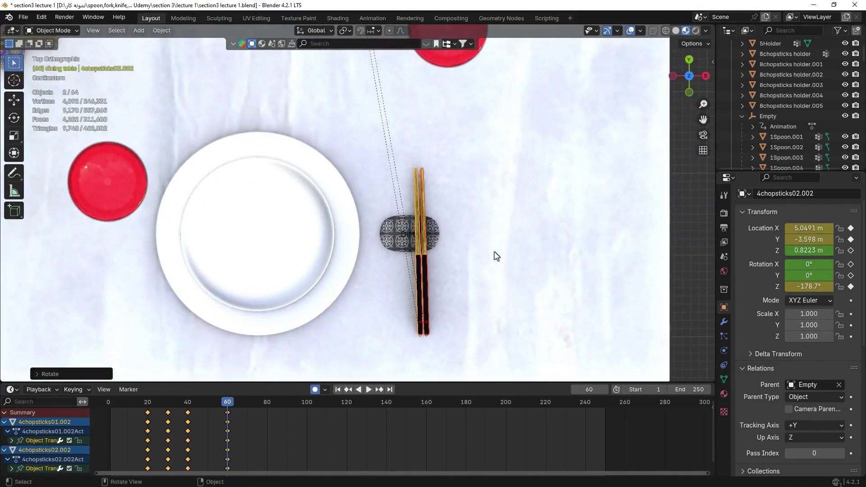
key(g)
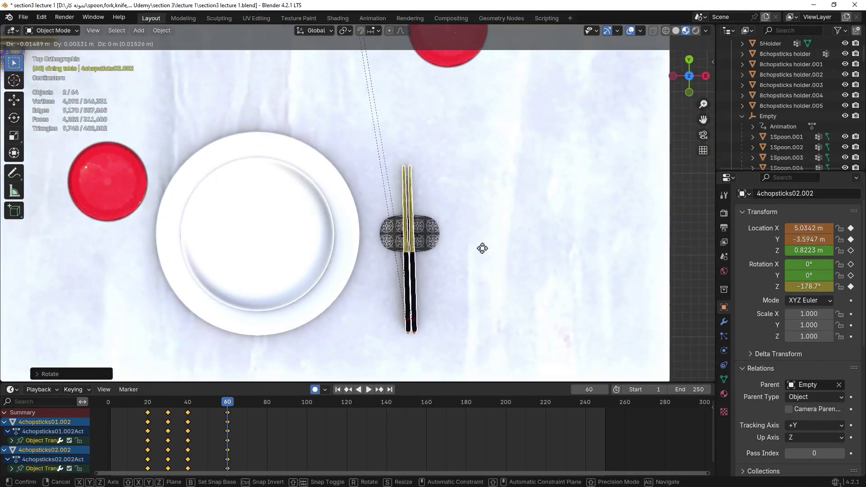
click(481, 248)
key(r)
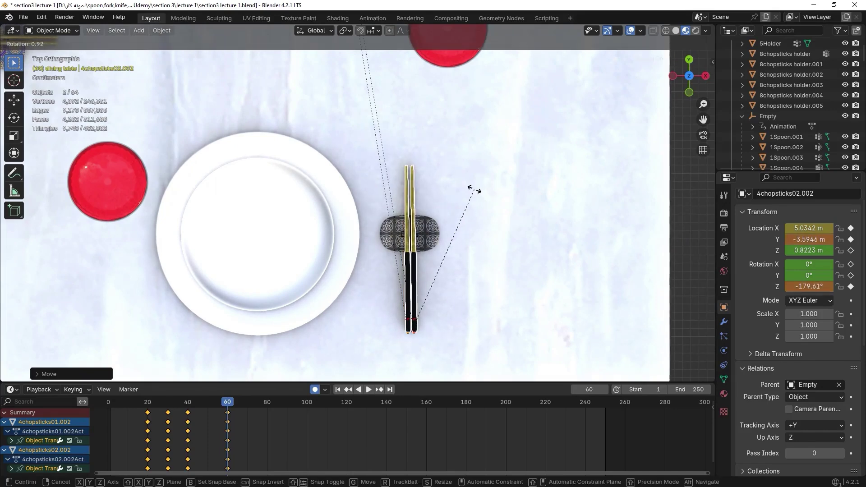
click(475, 189)
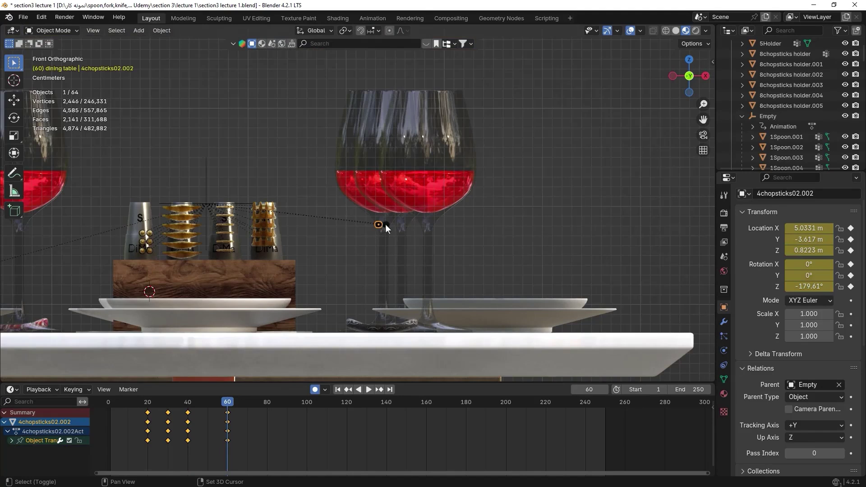
- Lower both chopsticks of the third pair along Z onto the tabletop at about 0.716 m
shift+click(382, 224)
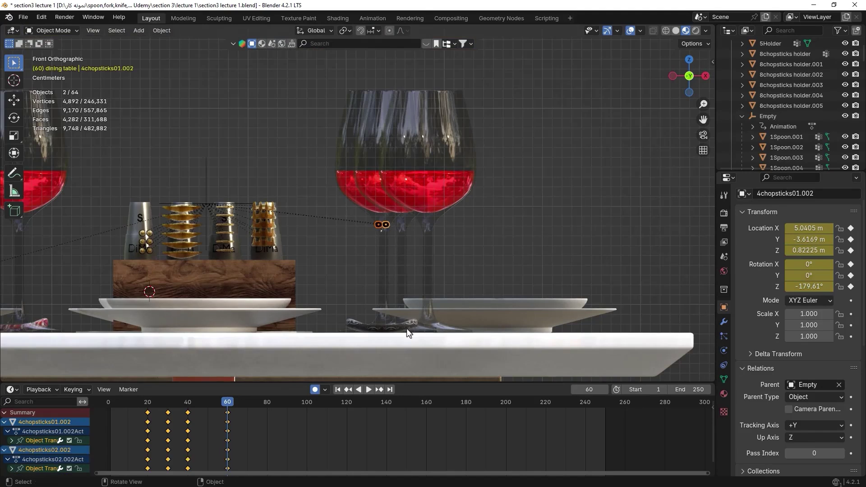
key(g)
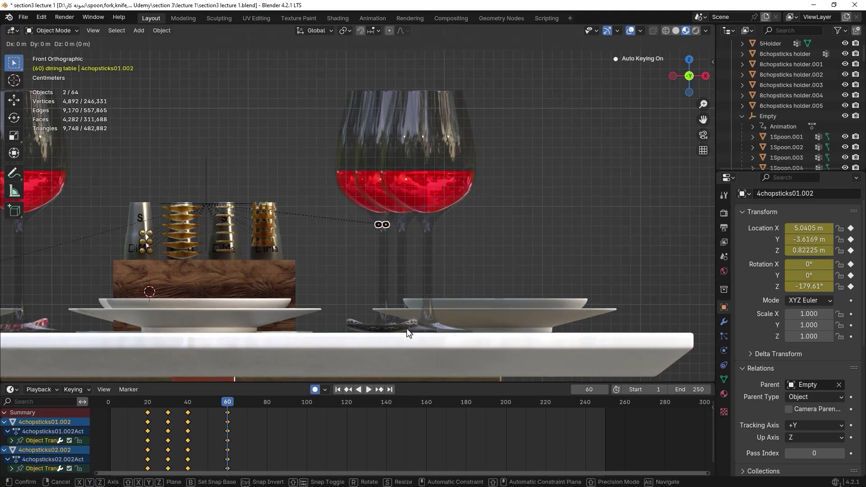
key(z)
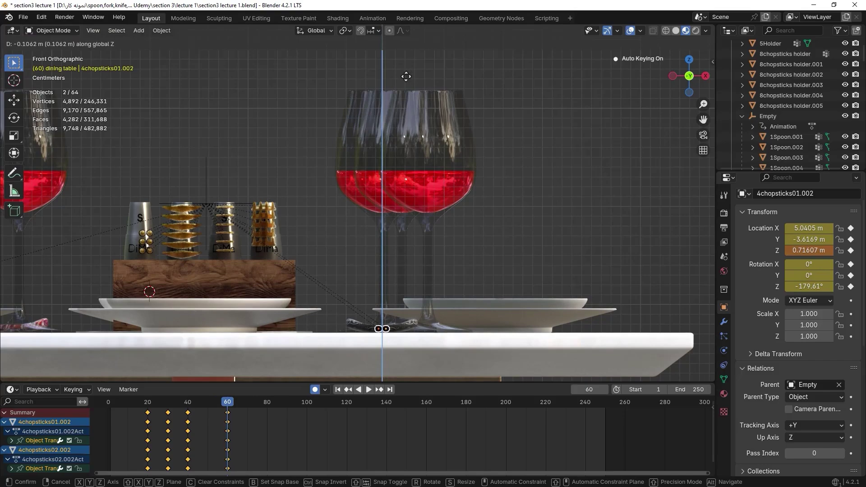
click(406, 77)
- Tilt the third pair to about -2.86° around X so the tips rise over the rest while the handles stay on the table
middle_drag(363, 318, 449, 247)
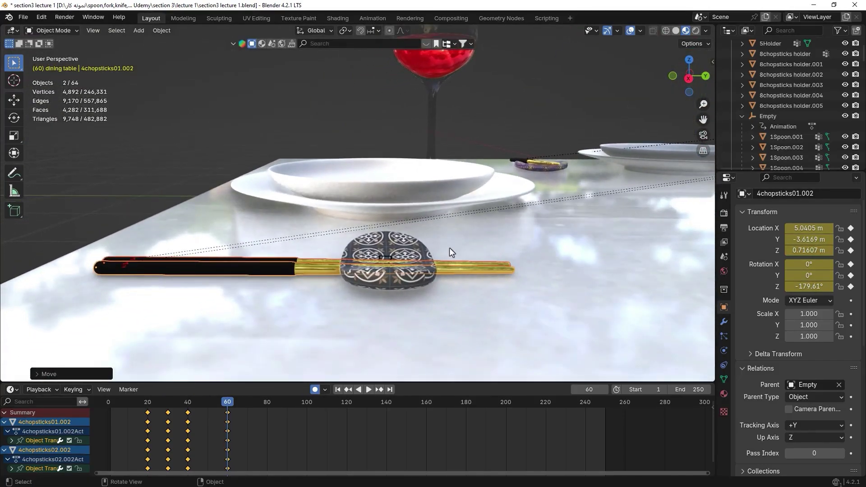
key(KP_1)
key(KP_3)
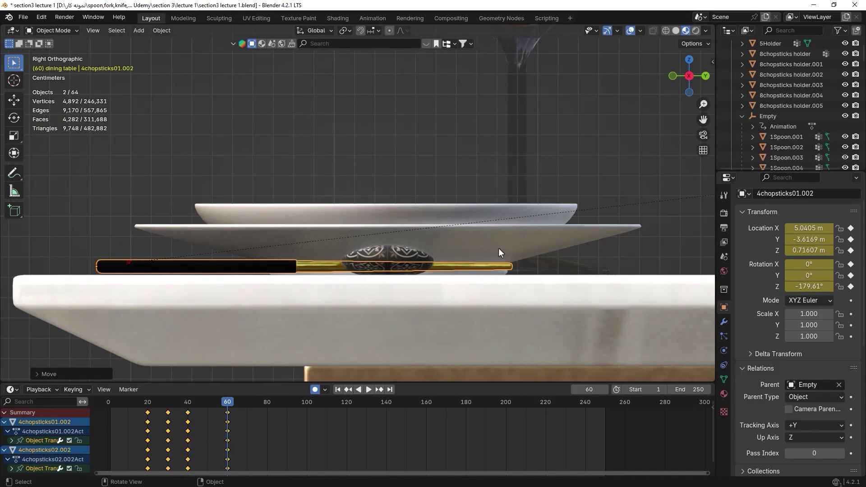
key(r)
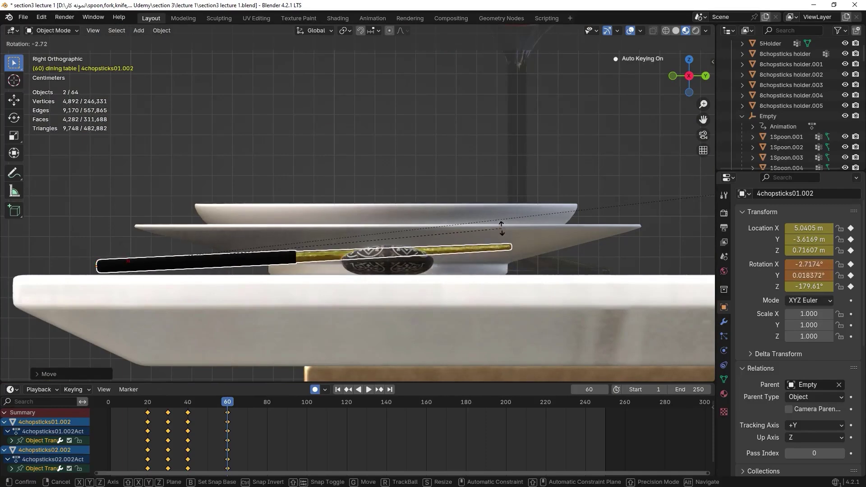
click(368, 294)
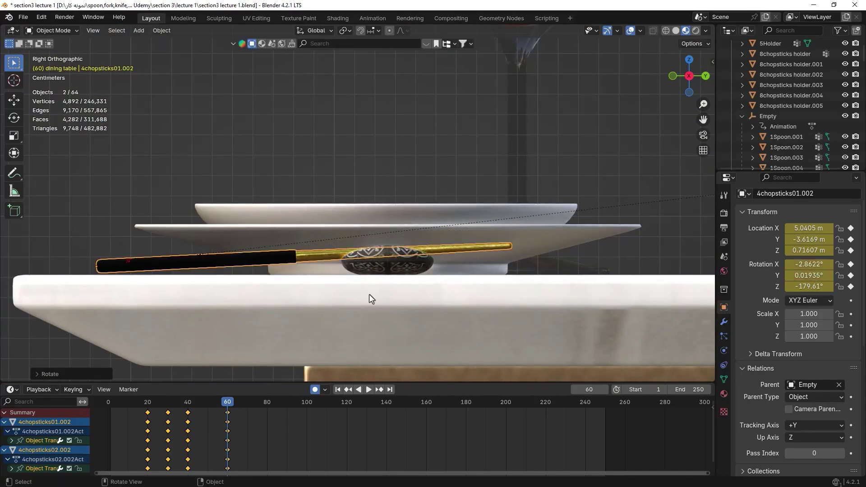
- Examine from several angles how the tilted third pair sits on its rest, and check each chopstick's keyframes individually
scroll(365, 295, up, 4)
middle_drag(355, 306, 447, 260)
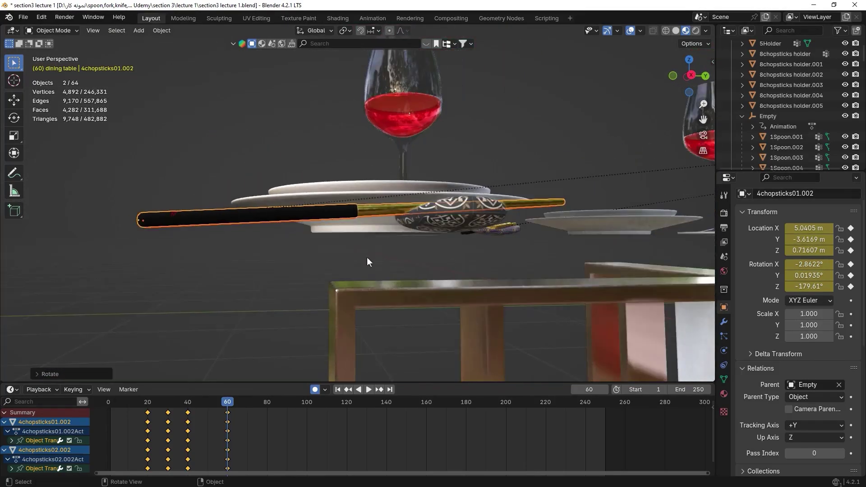
scroll(367, 258, up, 3)
middle_drag(368, 254, 417, 279)
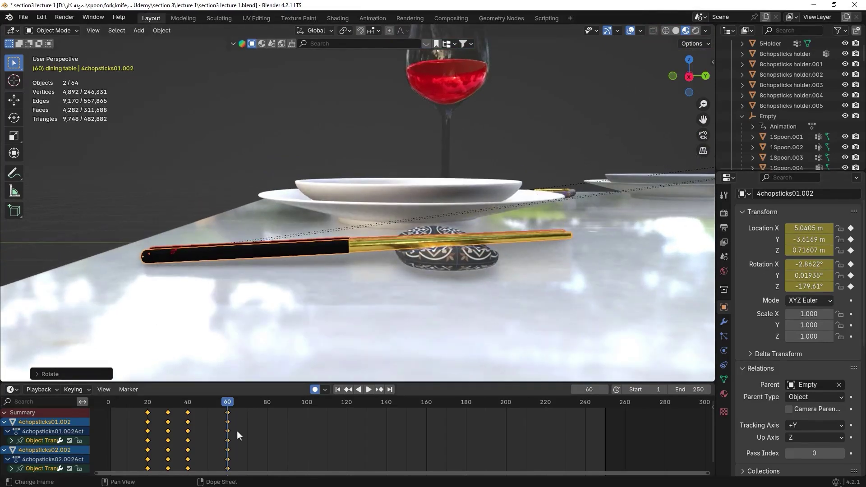
mouse_move(360, 247)
middle_down()
mouse_move(306, 342)
mouse_move(347, 246)
middle_up()
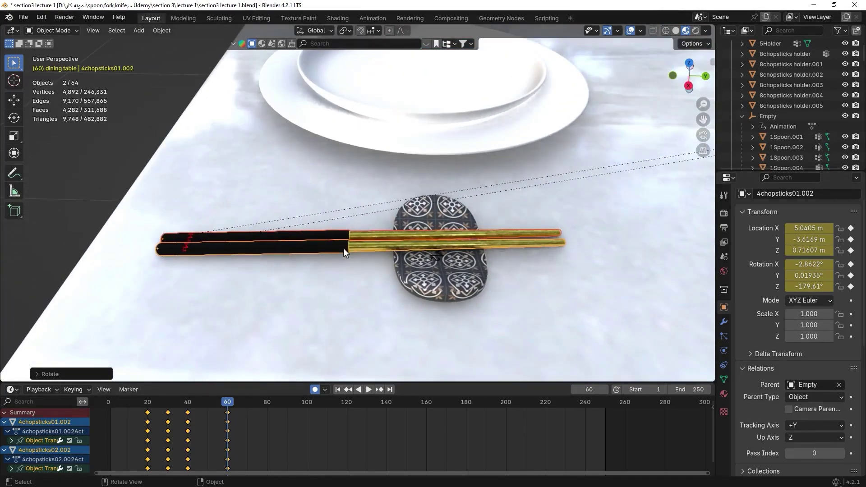
click(344, 248)
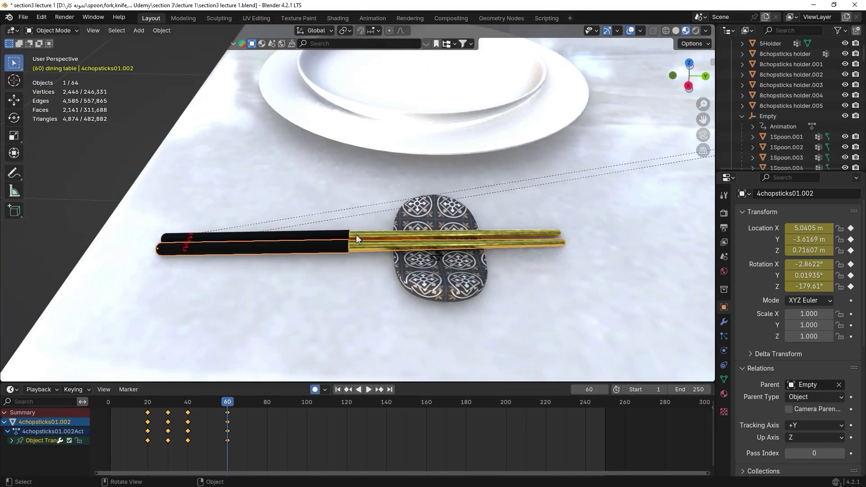
click(345, 234)
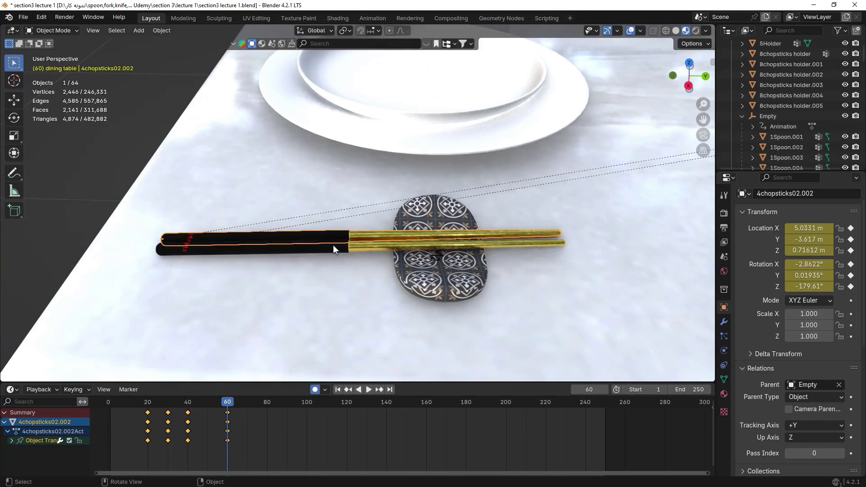
click(331, 250)
click(344, 233)
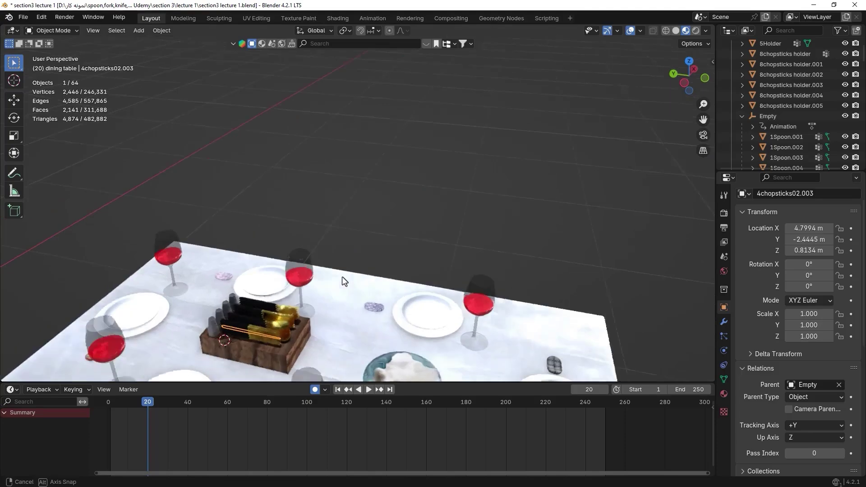
- At frame 20, keyframe the location and rotation of 4chopsticks02.003 in the cutlery tray
middle_drag(344, 281, 548, 126)
scroll(417, 153, up, 6)
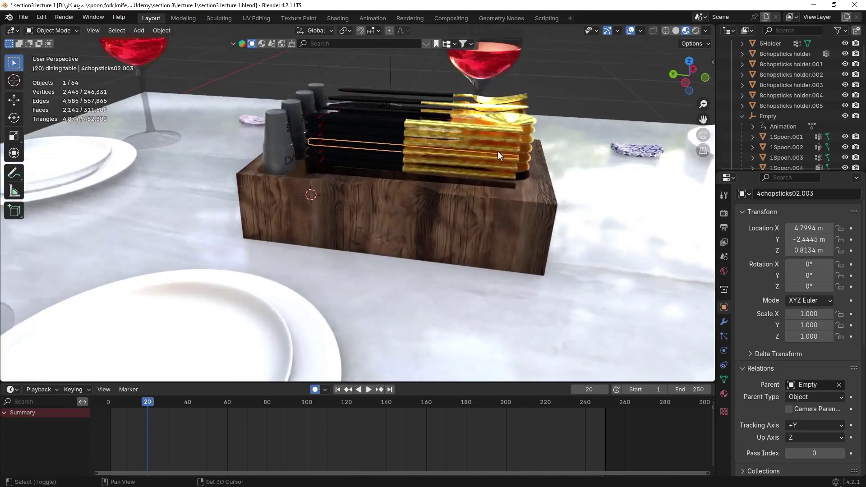
middle_drag(497, 151, 251, 5)
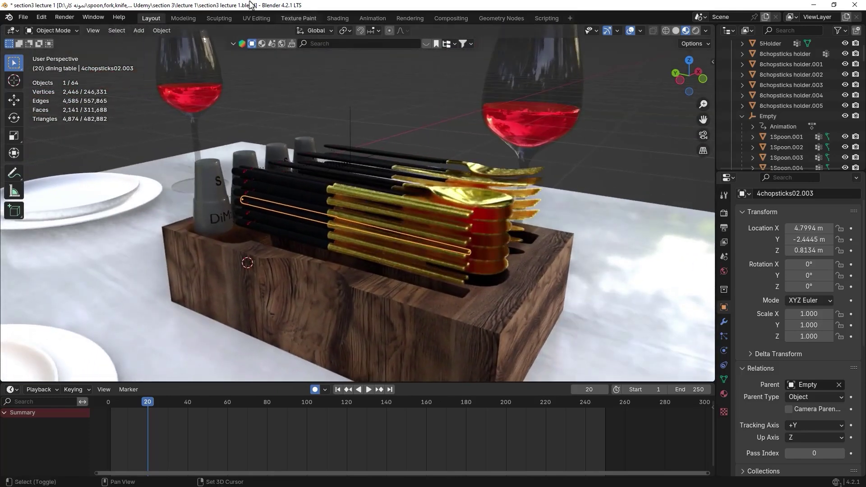
ctrl+scroll(422, 261, up, 2)
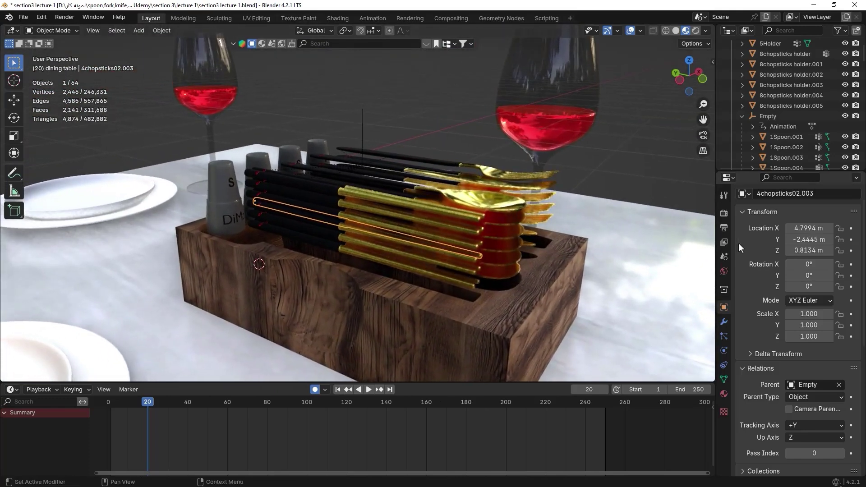
click(851, 239)
click(850, 286)
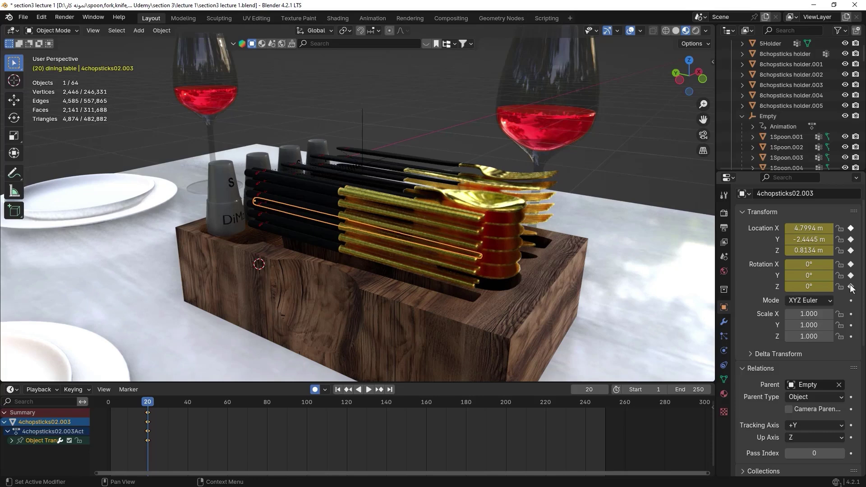
- Keyframe the location and rotation of its partner chopstick, 4chopsticks01.003, at frame 20
click(448, 252)
click(470, 243)
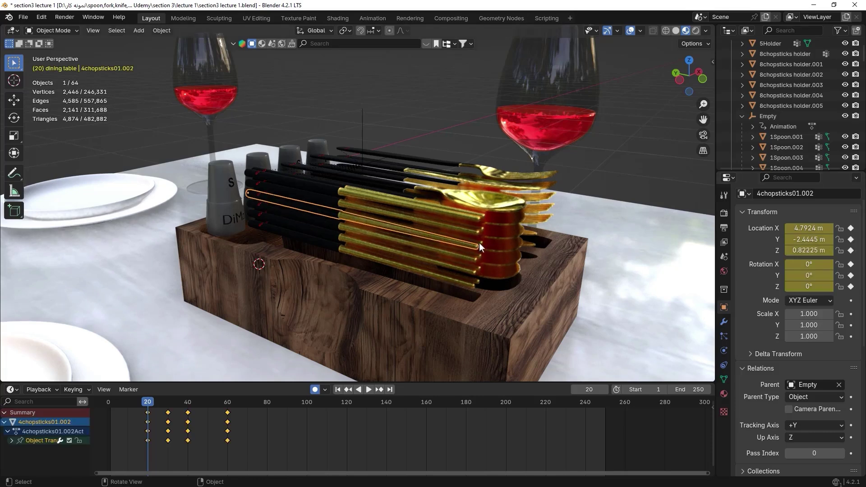
click(481, 243)
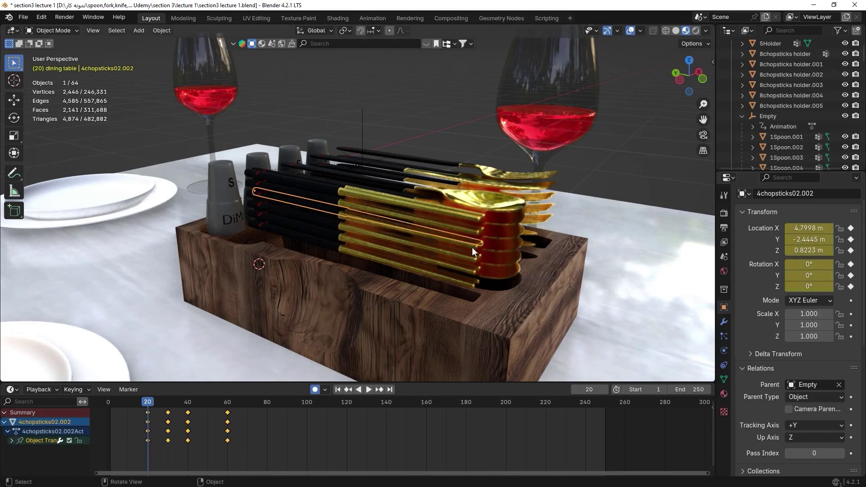
click(471, 247)
click(478, 257)
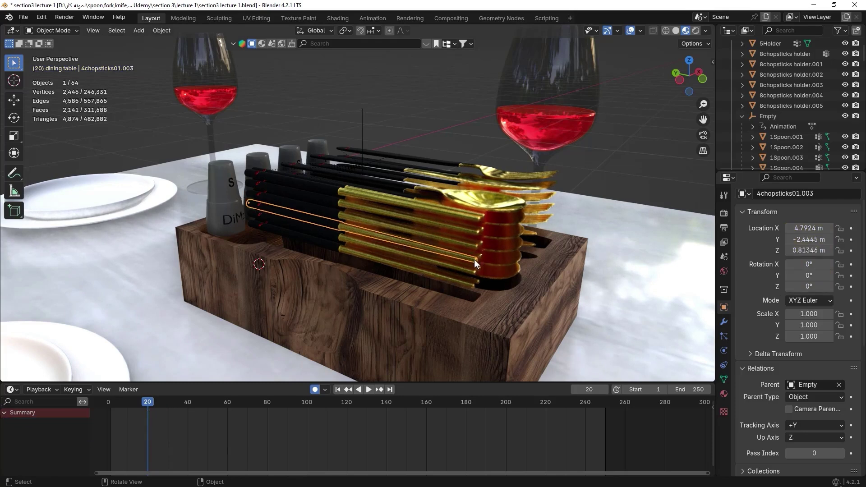
key(i)
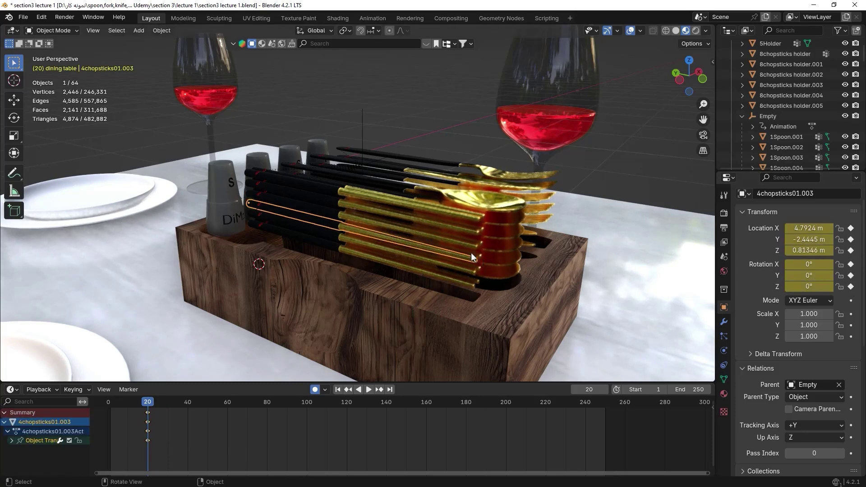
- At frame 30, move both chopsticks of the fourth pair out of the tray to about X 4.99 m, Y -2.78 m
click(479, 257)
shift+click(470, 260)
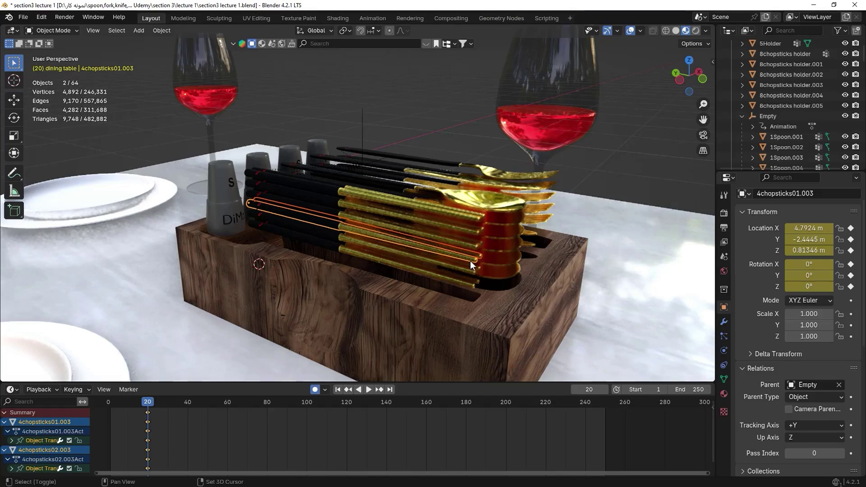
middle_drag(470, 261, 347, 325)
scroll(409, 304, down, 5)
scroll(349, 292, down, 4)
key(KP_7)
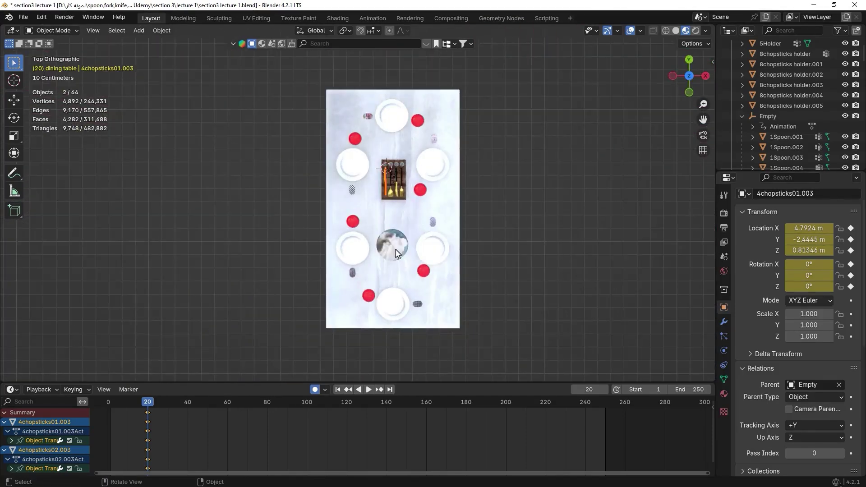
scroll(395, 248, up, 5)
shift+middle_drag(425, 258, 331, 190)
scroll(351, 212, down, 4)
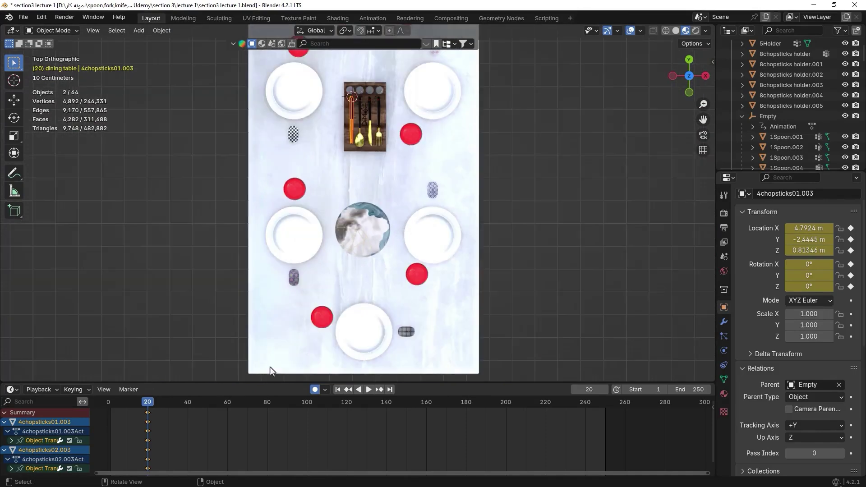
drag(151, 401, 167, 401)
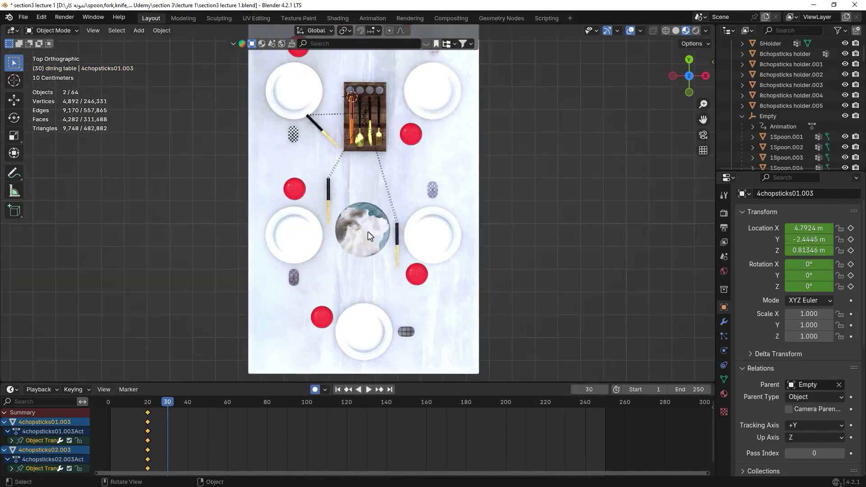
scroll(368, 232, down, 2)
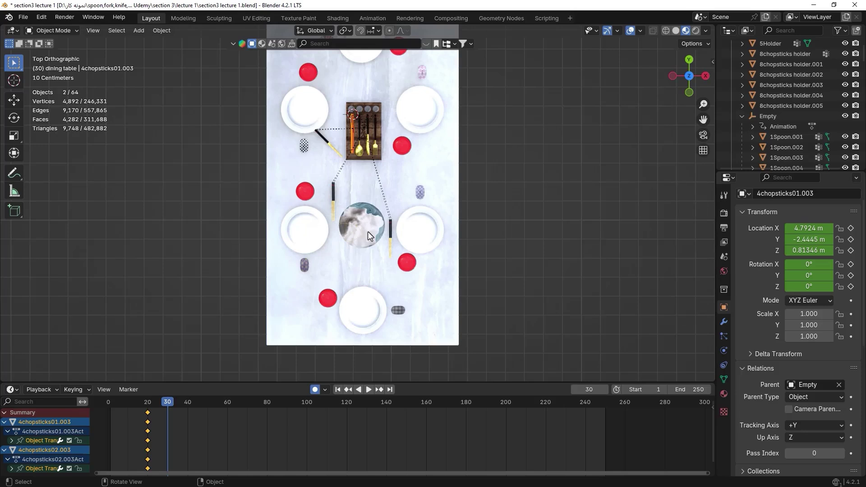
scroll(367, 232, up, 3)
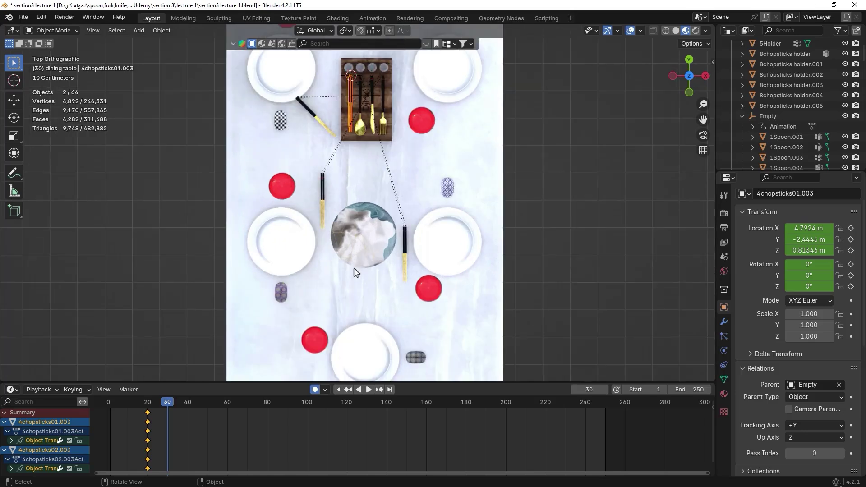
key(g)
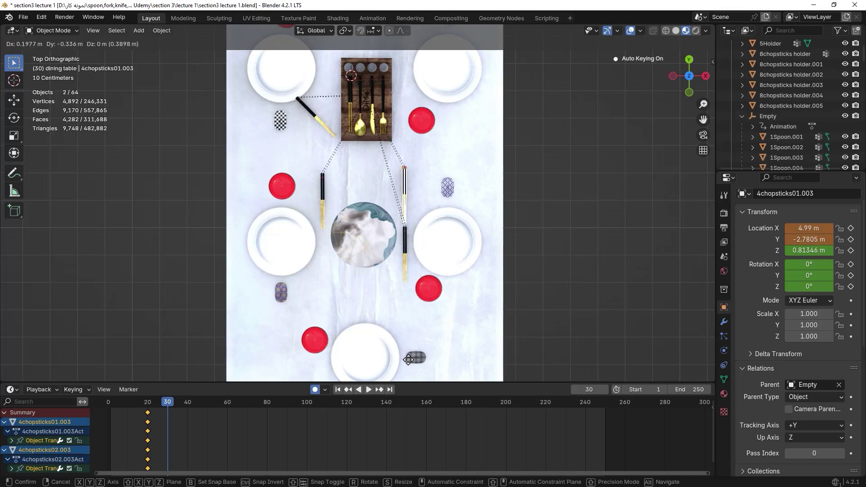
click(407, 359)
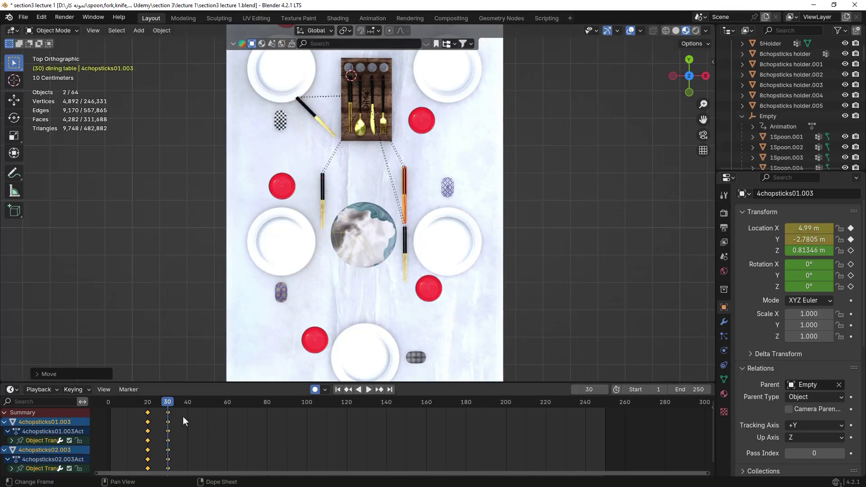
- At frame 40, move the fourth pair beside the blue patterned rest, to about X 5.242 m, Y -2.847 m
scroll(407, 174, up, 3)
shift+middle_drag(442, 184, 387, 225)
key(Up)
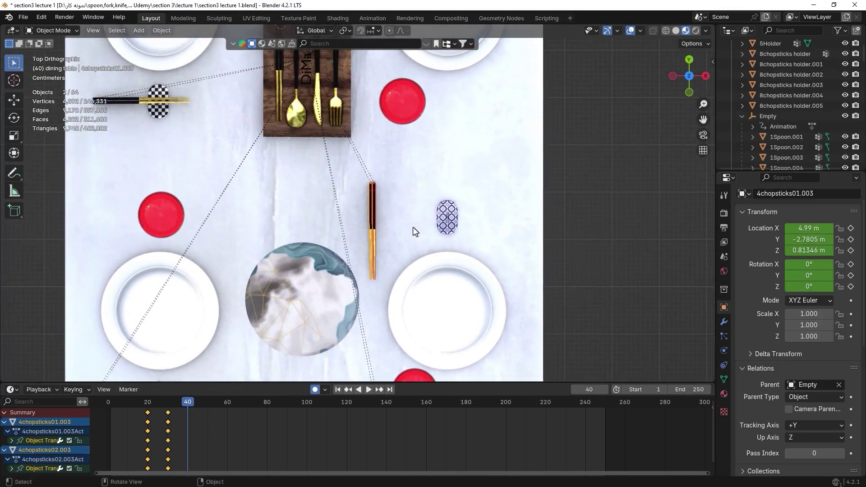
key(g)
click(532, 259)
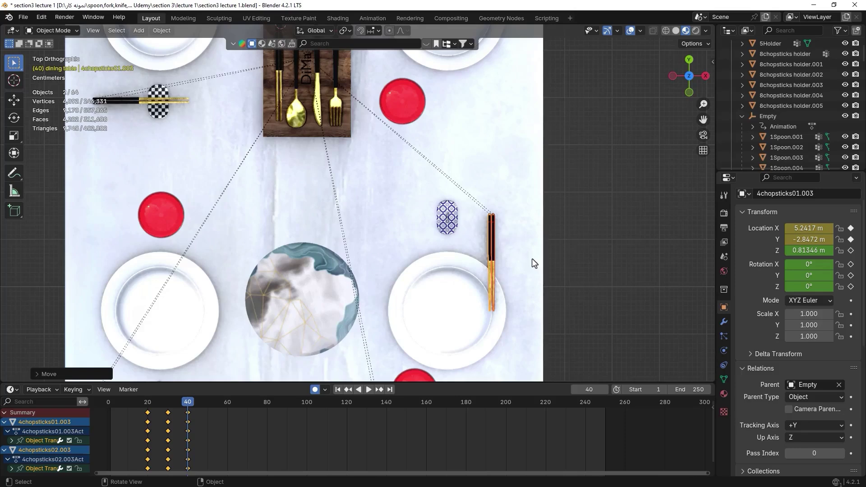
- Rotate the fourth pair to about -91° around Z so it lies across the blue patterned rest
scroll(411, 180, down, 5)
scroll(410, 179, up, 4)
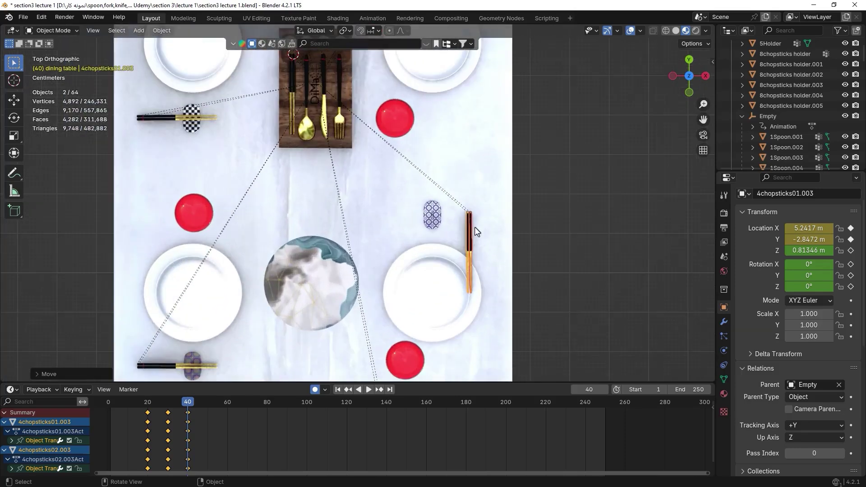
key(r)
click(492, 195)
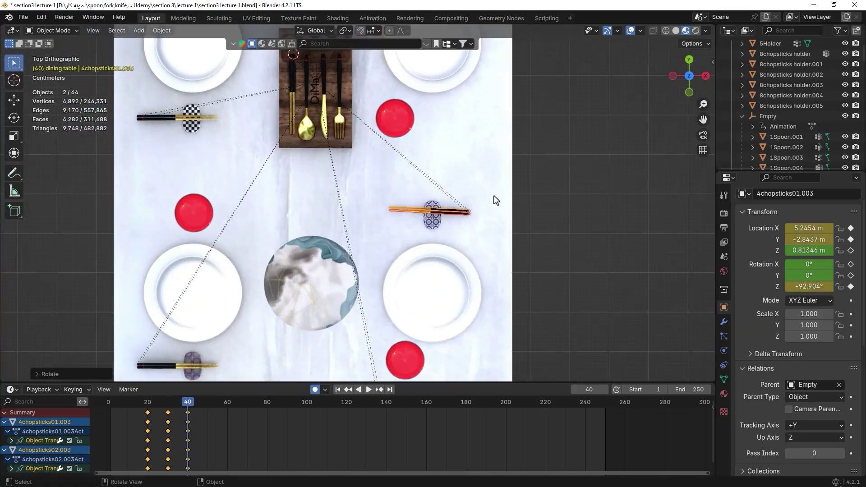
scroll(371, 225, up, 6)
key(r)
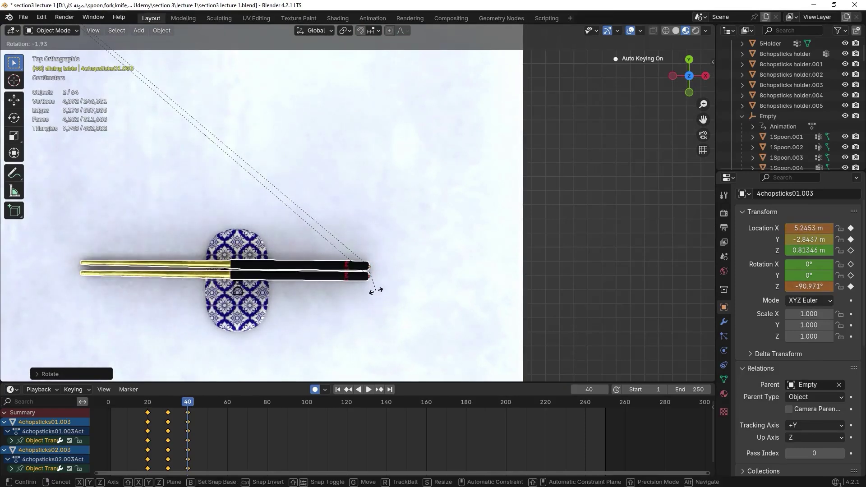
click(375, 291)
- Shift the fourth pair over its rest to about X 5.294 m, Y -2.855 m, and keyframe location and rotation
scroll(327, 201, down, 7)
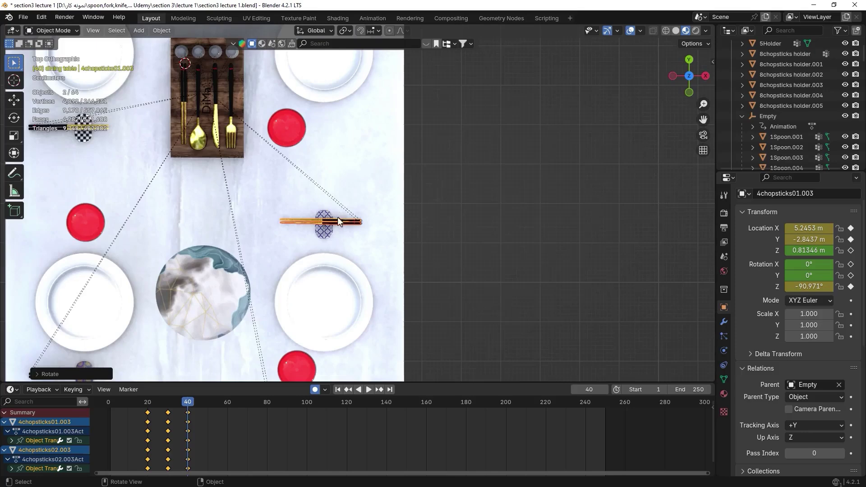
scroll(338, 218, up, 4)
shift+middle_drag(330, 247, 365, 259)
key(g)
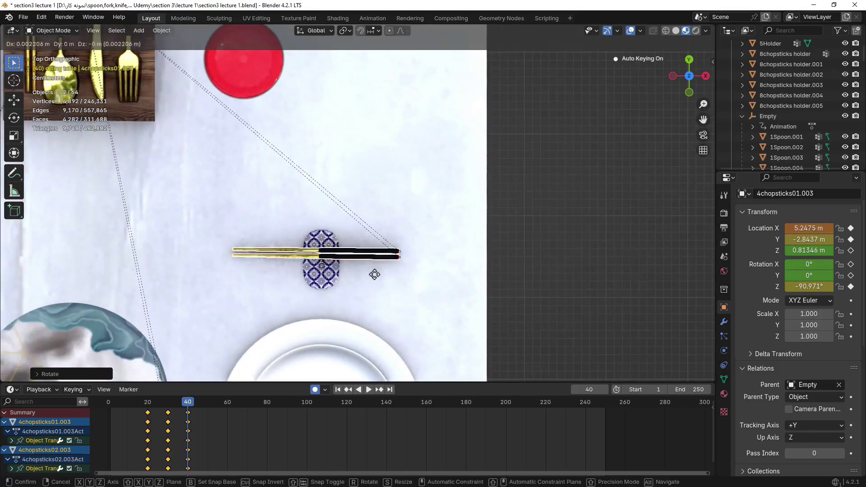
click(412, 277)
- At frame 60, lower the fourth pair of chopsticks along Z to about 0.715 m, level with the blue patterned rest
key(KP_3)
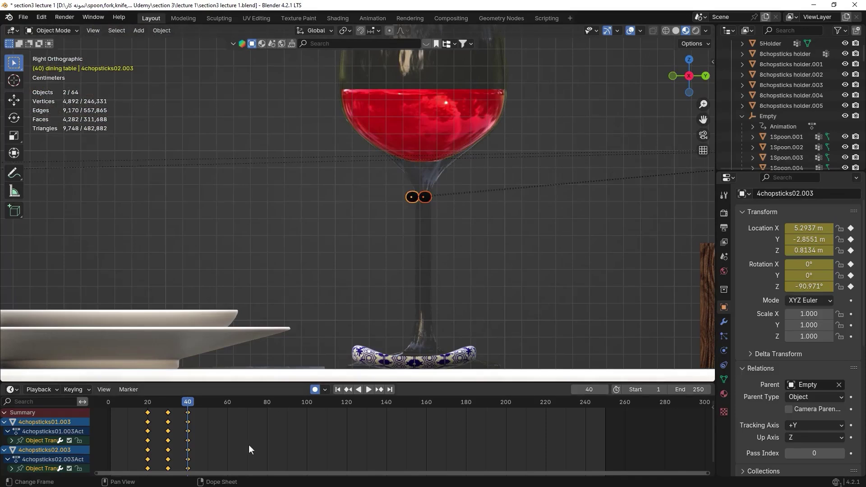
drag(191, 403, 227, 409)
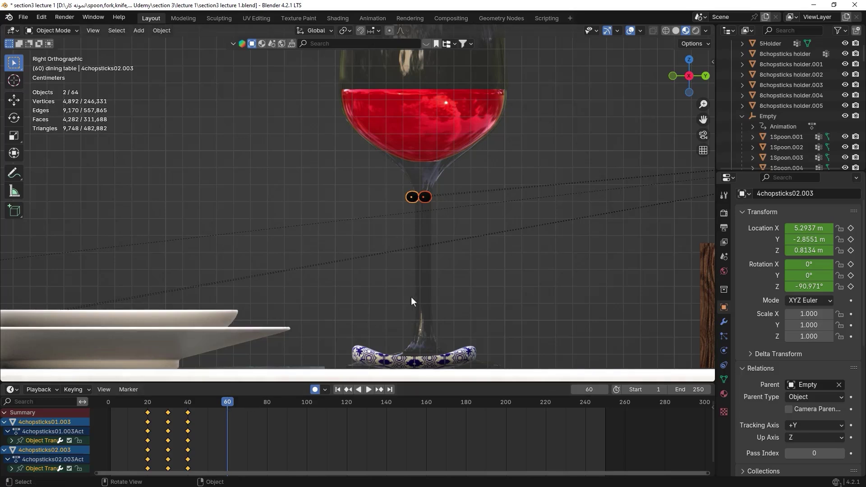
key(g)
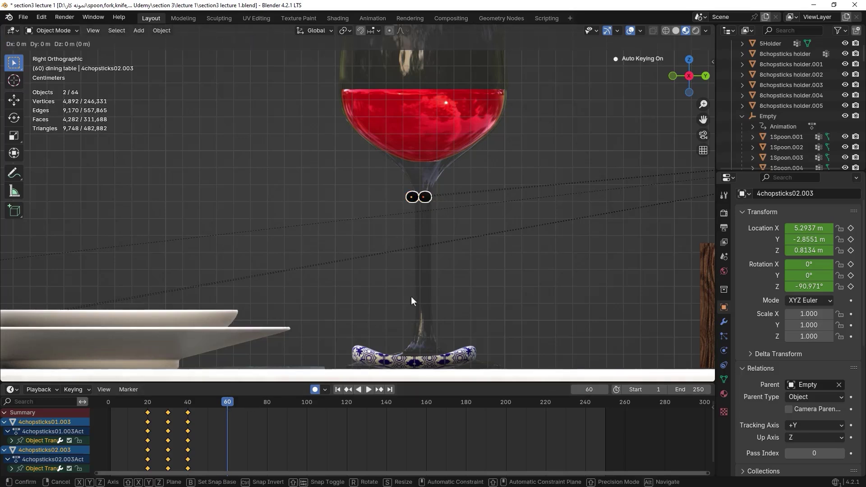
key(z)
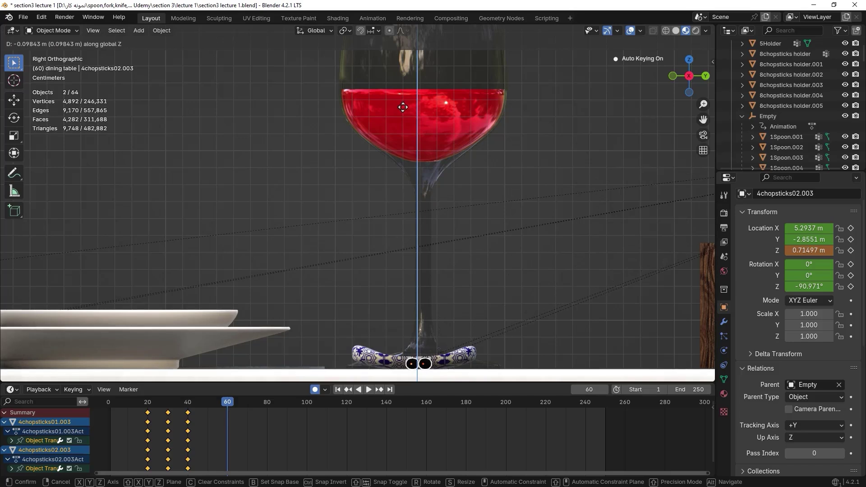
click(402, 107)
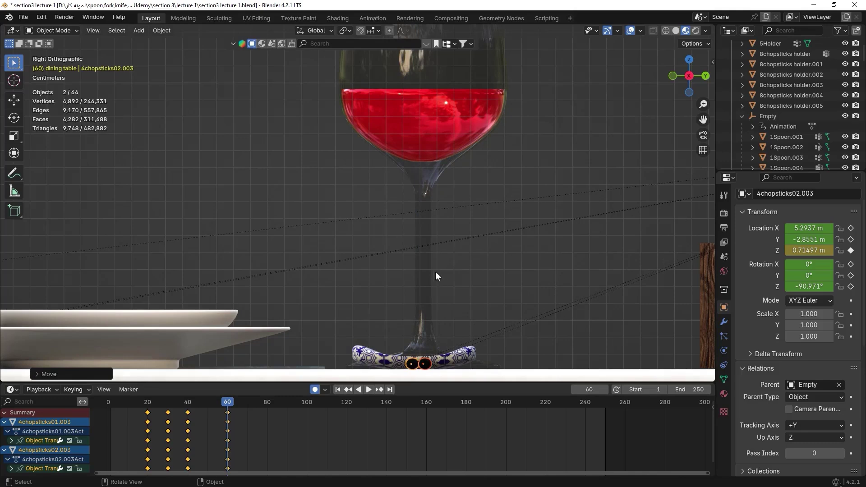
- Tilt the fourth pair to about -4.4° around X so the golden ends rise above the blue patterned rest
middle_drag(434, 271, 412, 329)
key(KP_1)
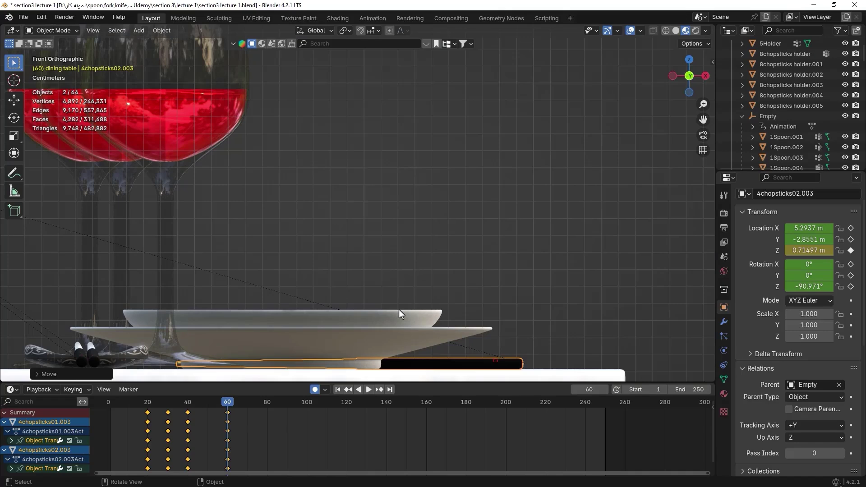
key(ctrl+KP_1)
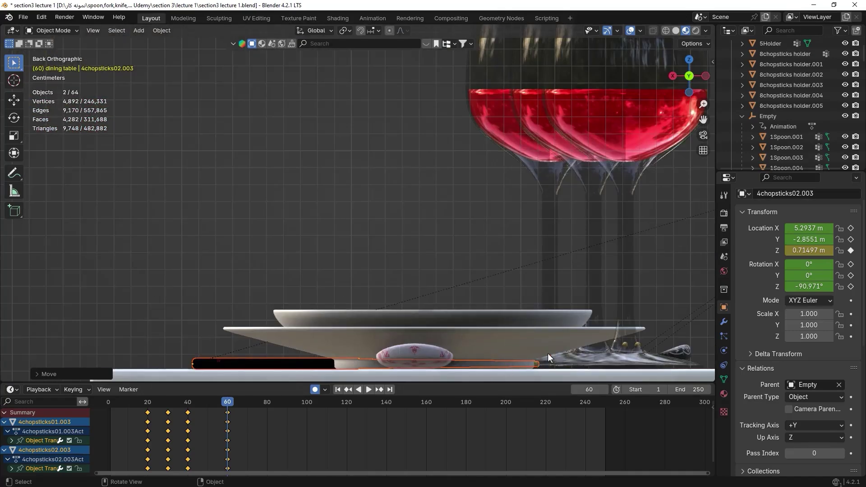
key(r)
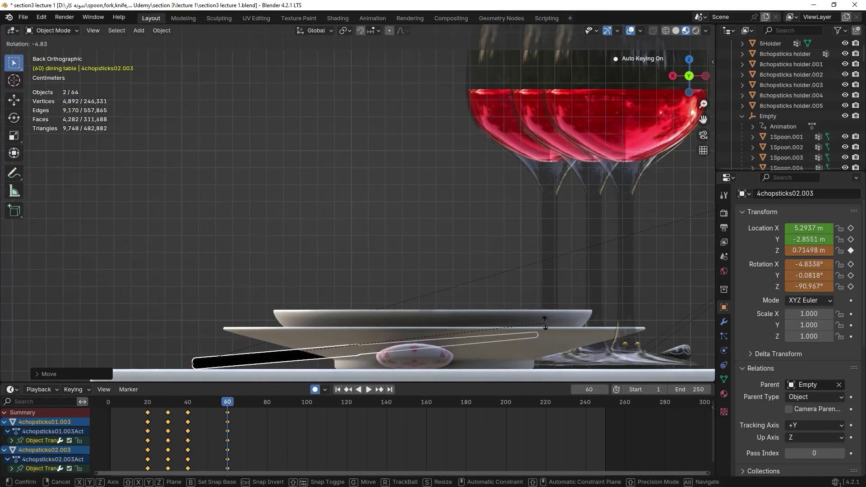
click(436, 362)
- Fine-tune the fourth pair's tilt to about -3.75° around X so the chopsticks lean on the blue patterned rest
scroll(427, 346, up, 4)
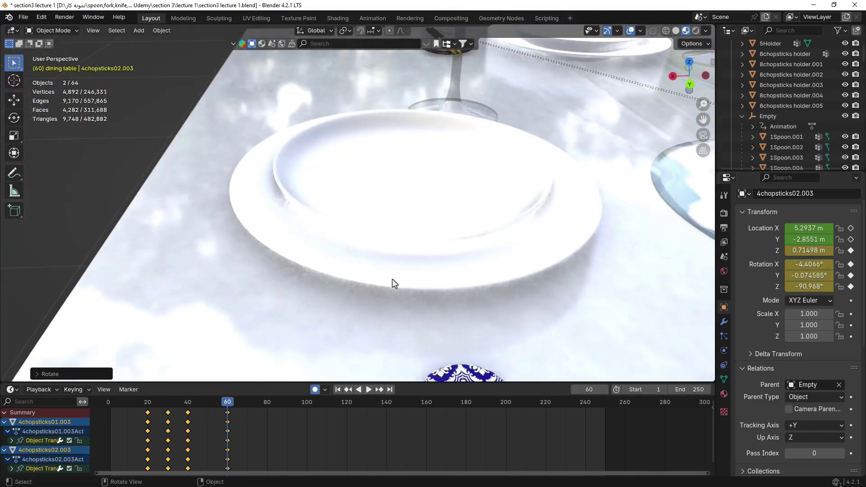
middle_drag(392, 279, 619, 306)
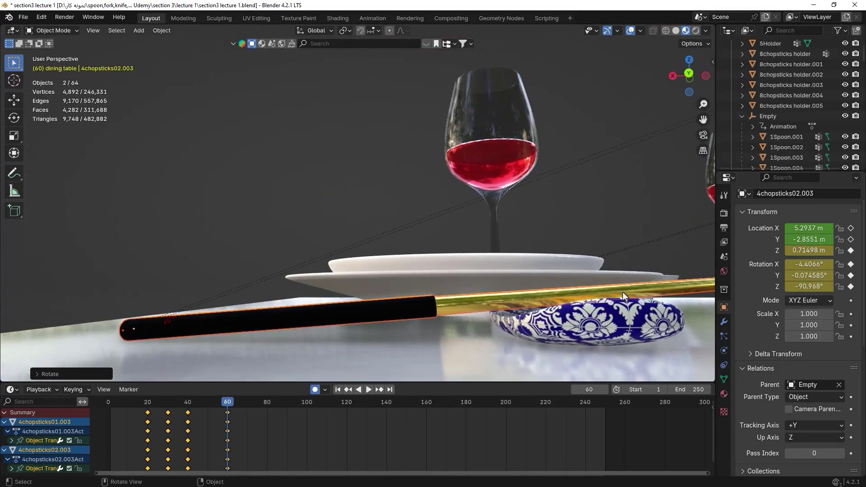
key(r)
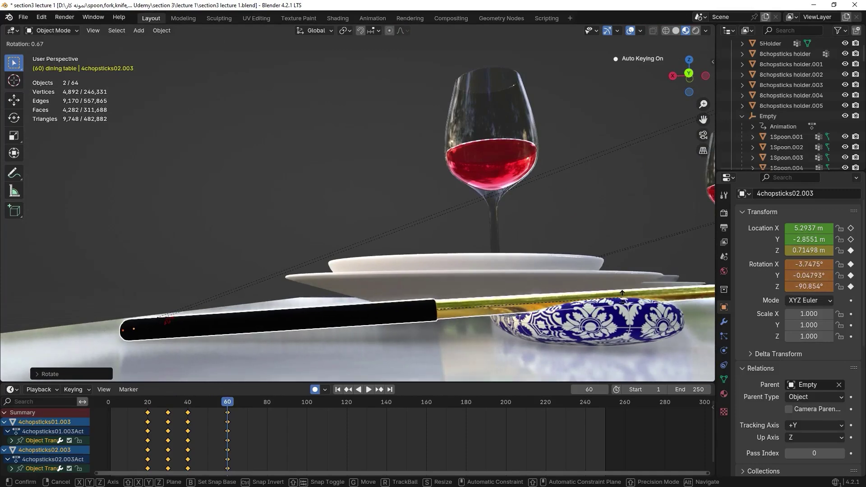
click(622, 293)
- Keyframe the X and Y location of the fourth pair's active chopstick, 4chopsticks02.003, at frame 60
middle_drag(622, 293, 358, 247)
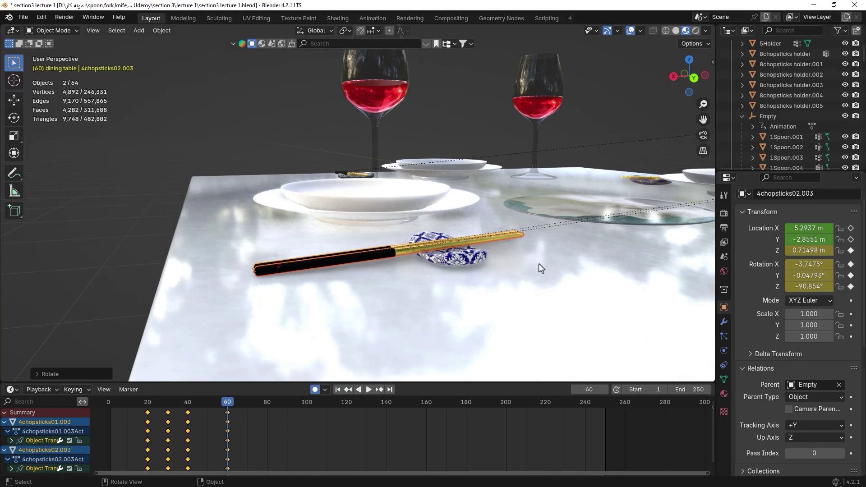
click(850, 228)
click(850, 240)
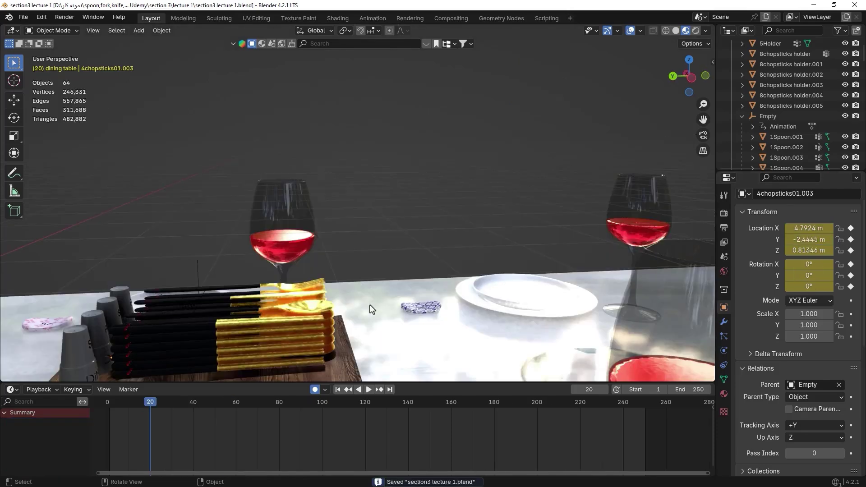
- Select the fifth pair in the cutlery tray and keyframe location and rotation of 4chopsticks02.004 at frame 20
middle_drag(369, 304, 490, 147)
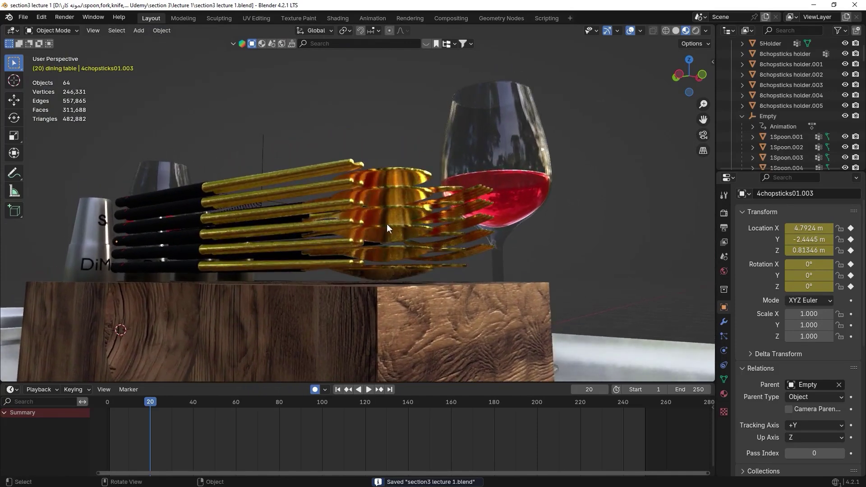
click(342, 242)
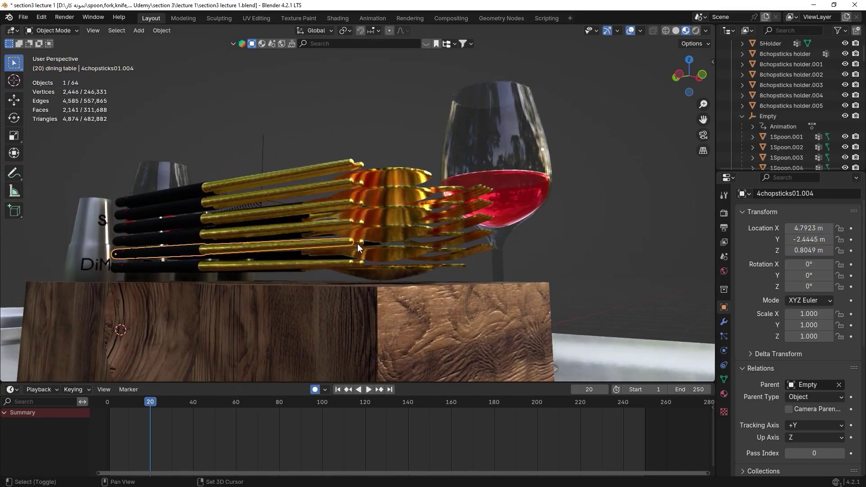
middle_drag(357, 244, 337, 287)
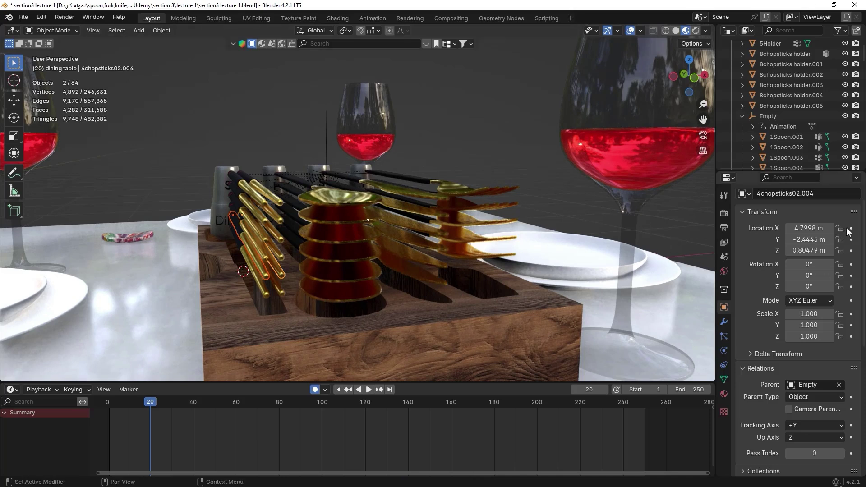
drag(850, 228, 850, 287)
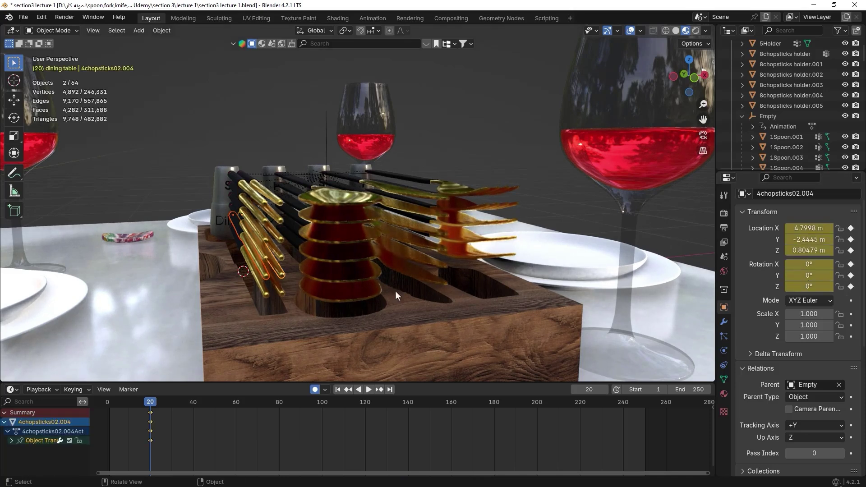
- Select only 4chopsticks01.004 in the tray and keyframe its location and rotation at frame 20
click(279, 272)
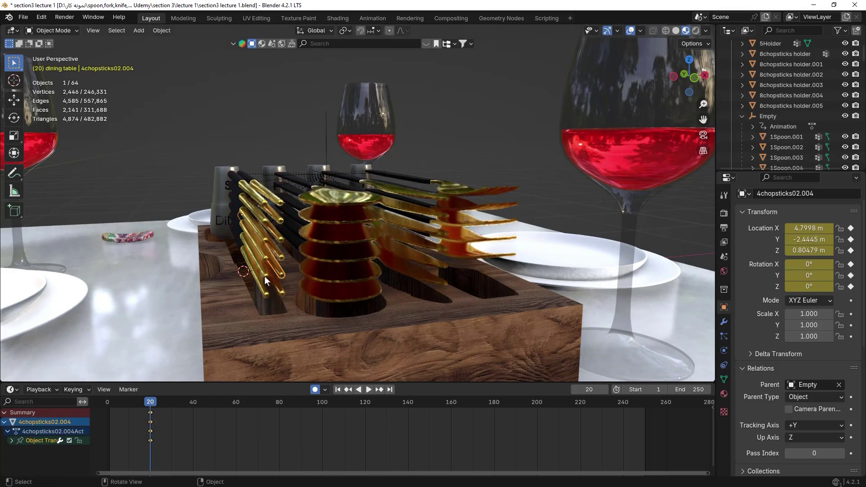
click(265, 276)
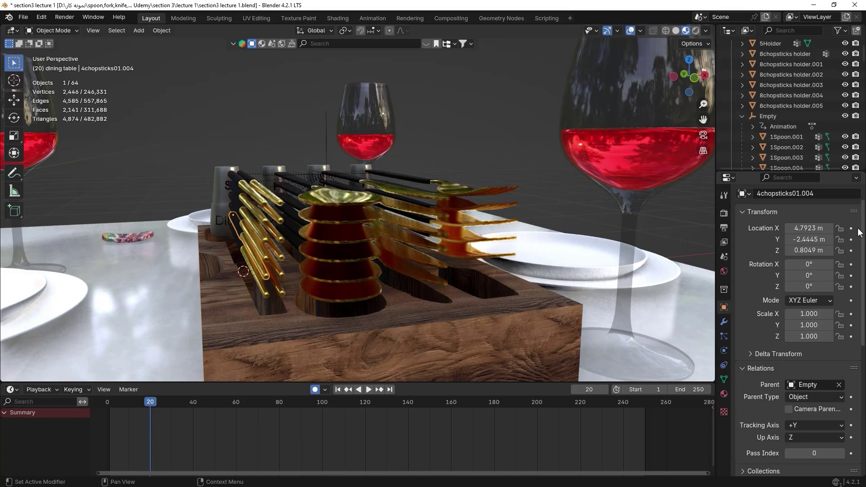
drag(851, 239, 850, 289)
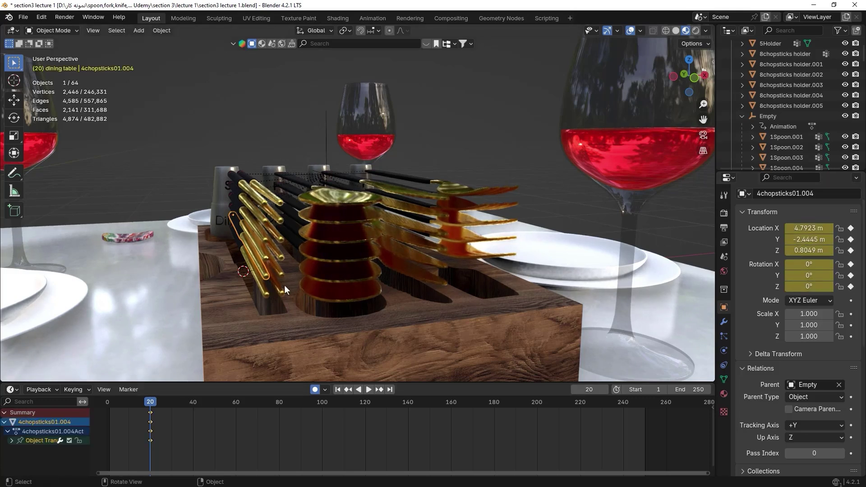
- At frame 25, move both chopsticks of the fifth pair out beside the tray to about X 4.724 m, Y -2.416 m
shift+click(277, 271)
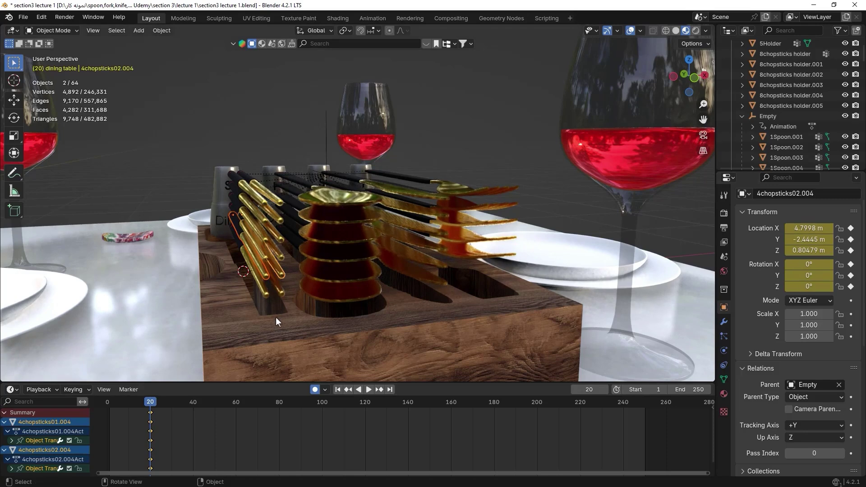
scroll(277, 318, down, 5)
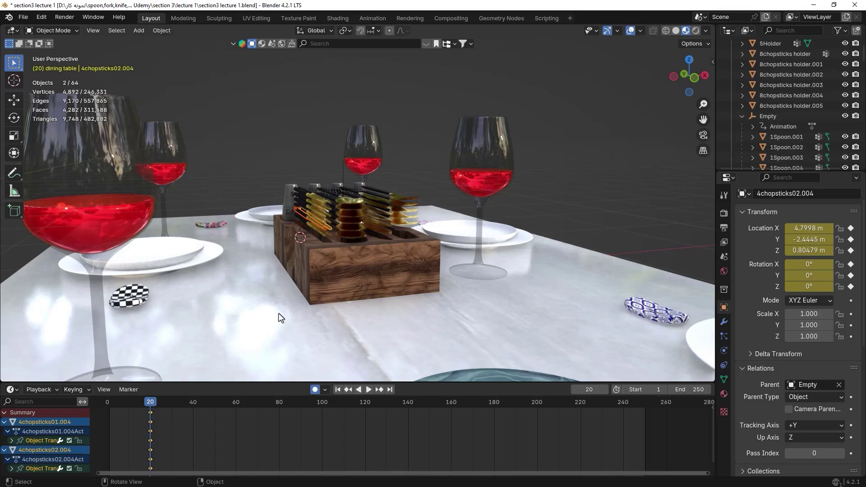
key(KP_7)
key(space)
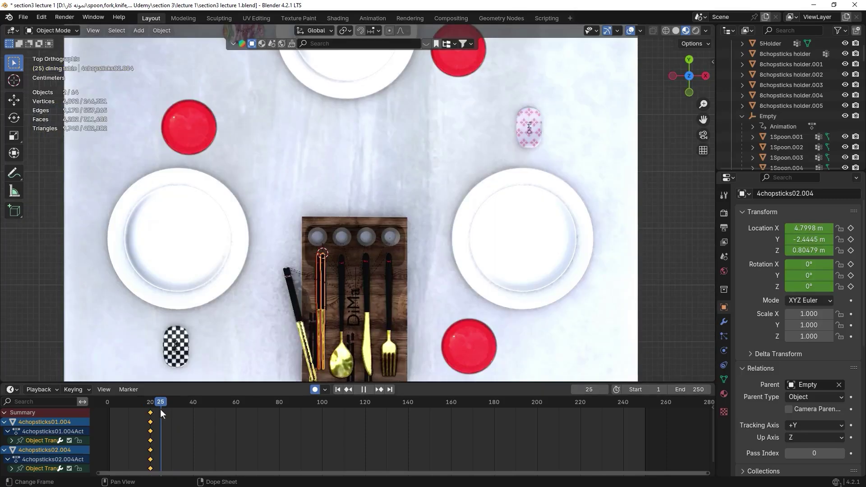
key(space)
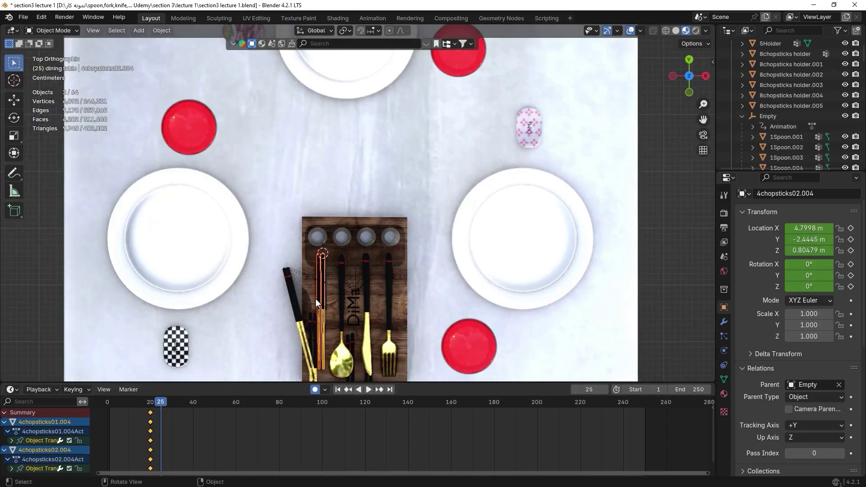
key(g)
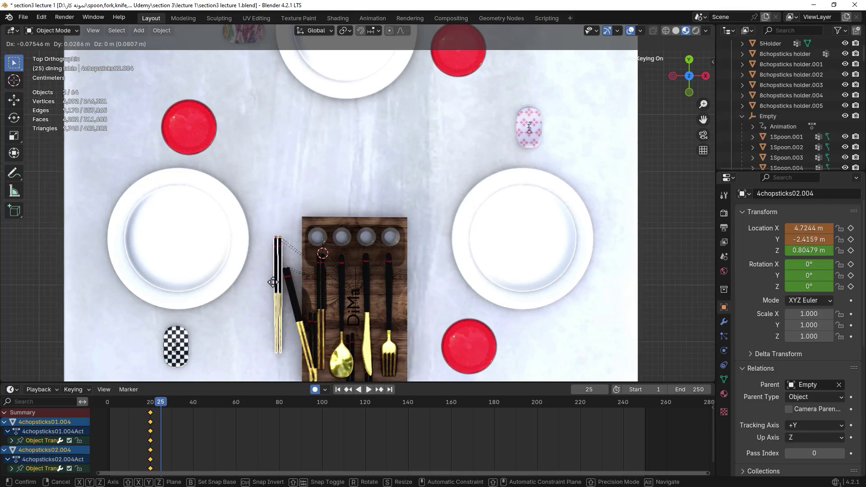
click(273, 282)
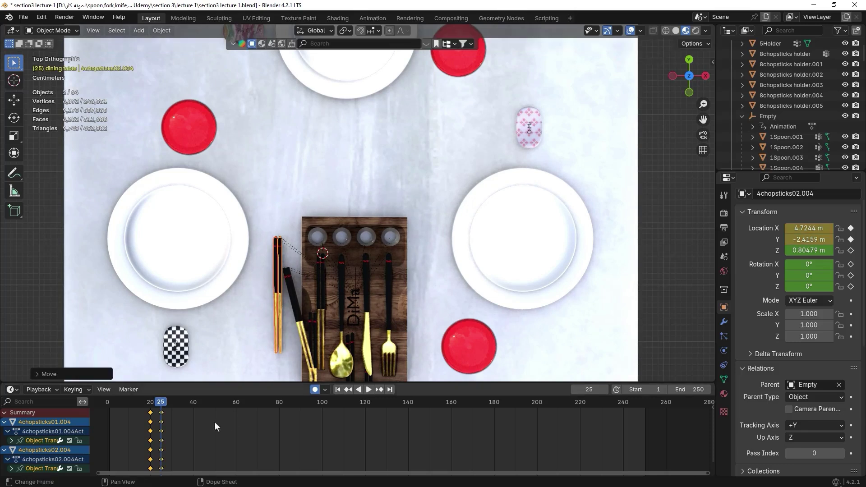
- At frame 30, move the fifth pair further up along the tray's side to about X 4.729 m, Y -2.285 m
key(space)
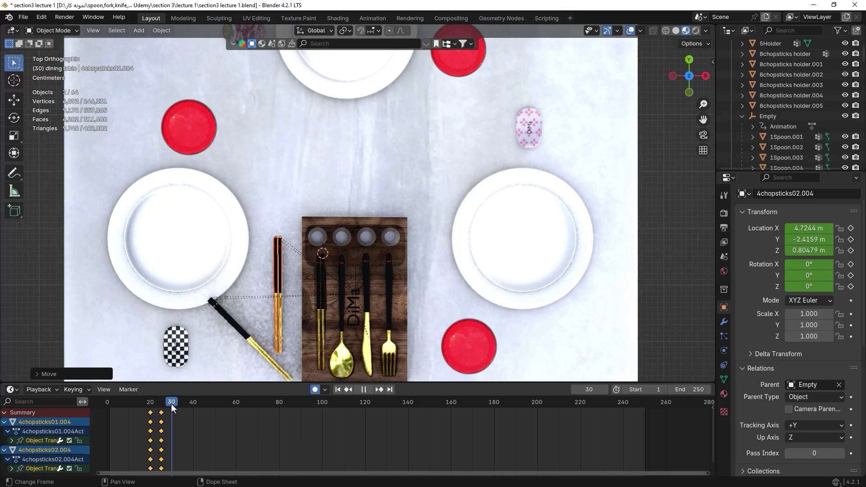
key(space)
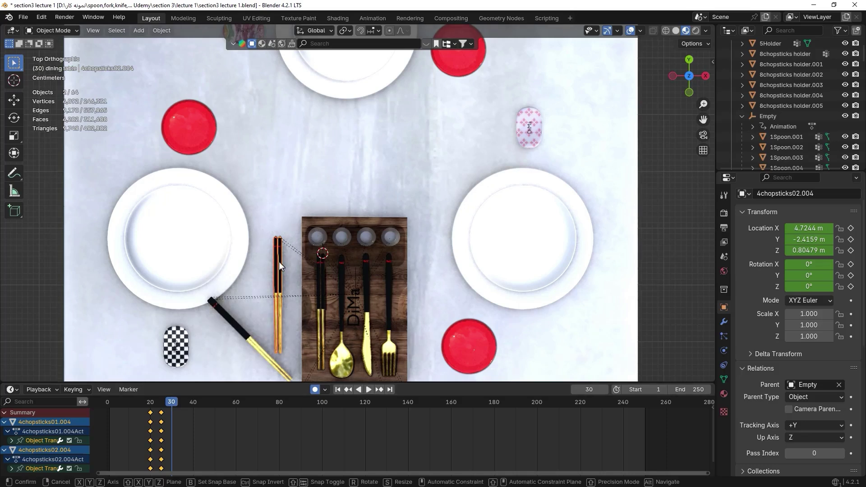
key(g)
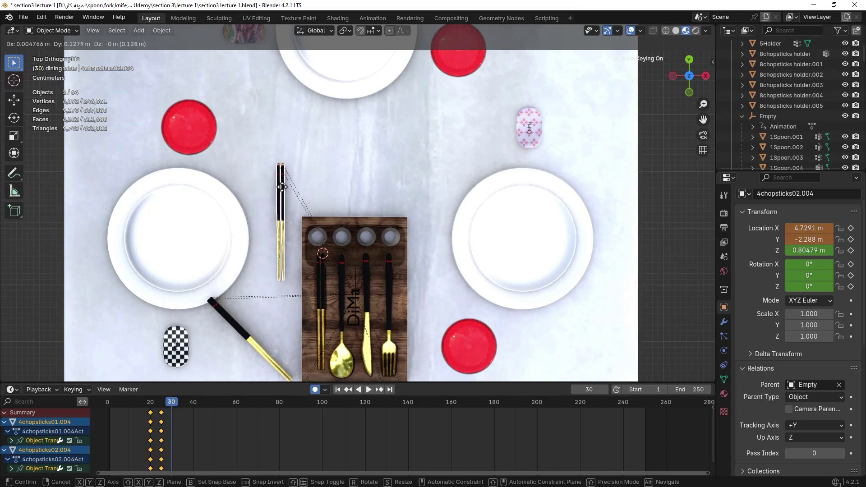
click(282, 187)
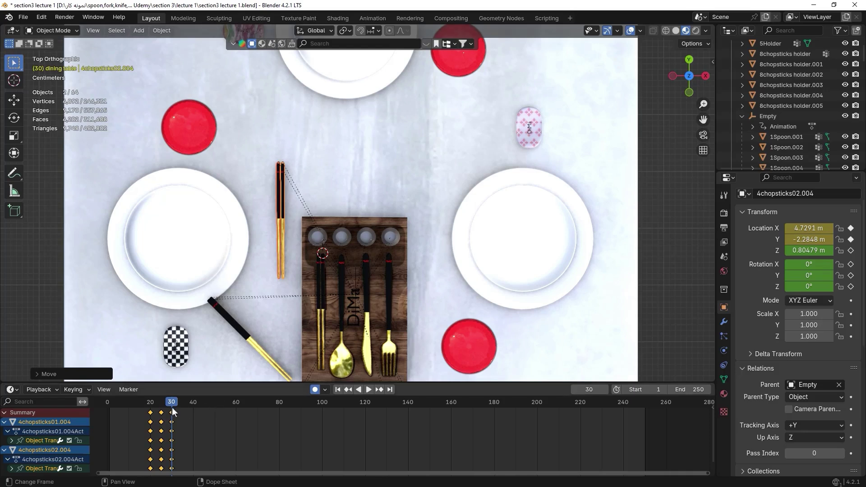
- At frame 40, move the fifth pair beside the pink patterned rest, to about X 5.207 m, Y -2.218 m
drag(170, 403, 192, 405)
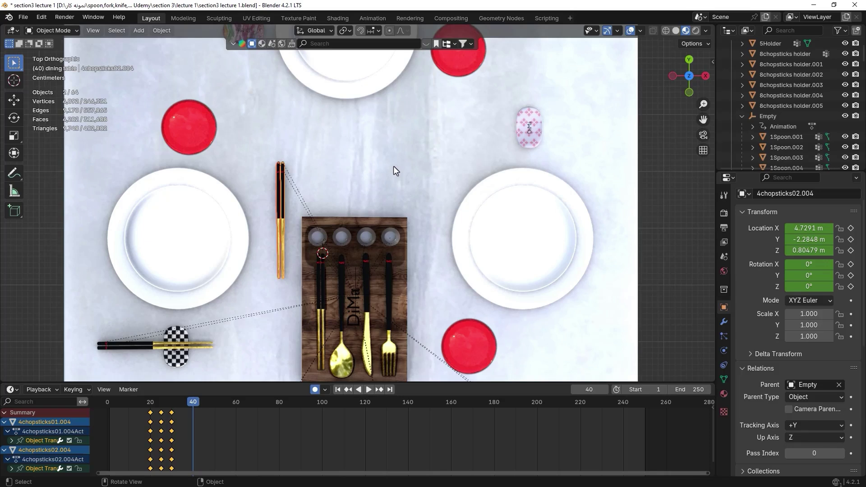
key(g)
click(394, 165)
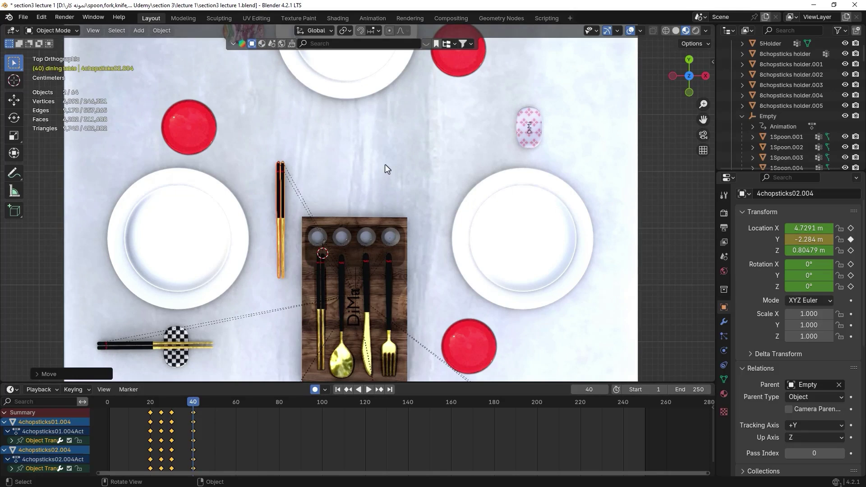
key(g)
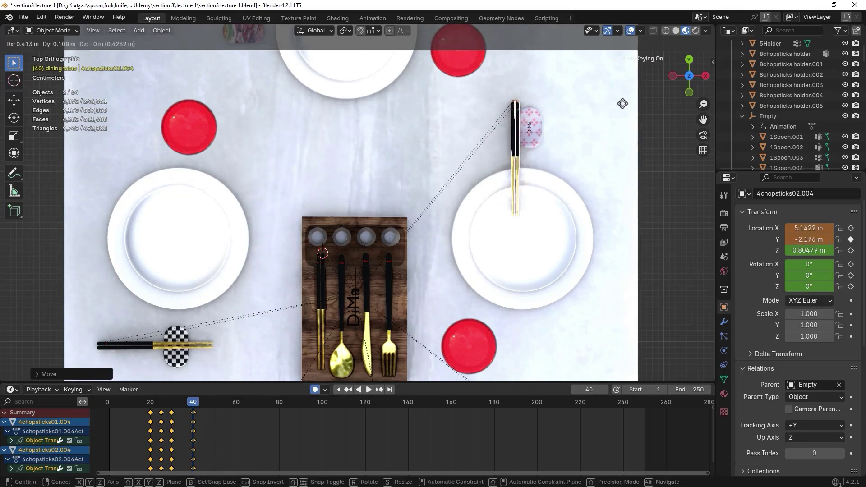
click(656, 130)
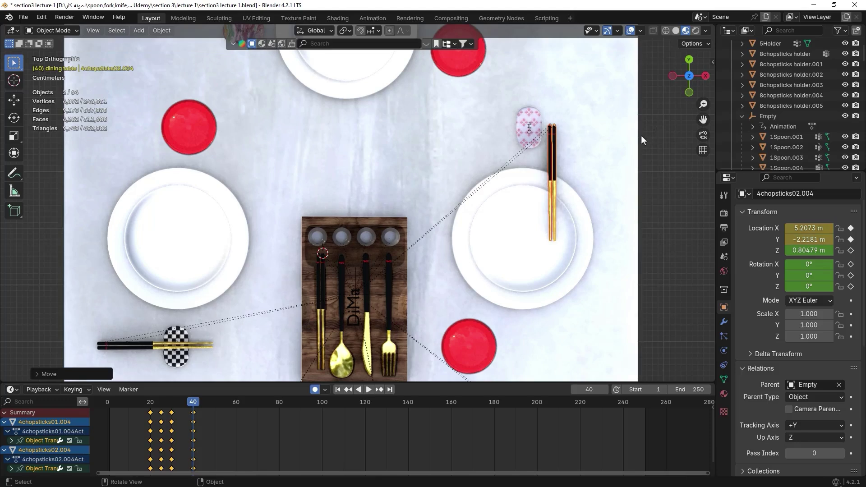
- At frame 40, rotate the fifth pair to about -90° around Z so it lies across the pink patterned rest
key(r)
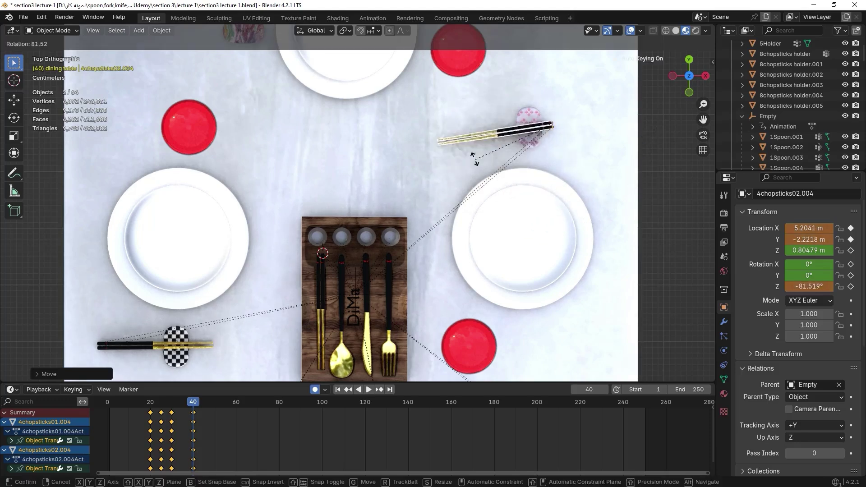
click(470, 165)
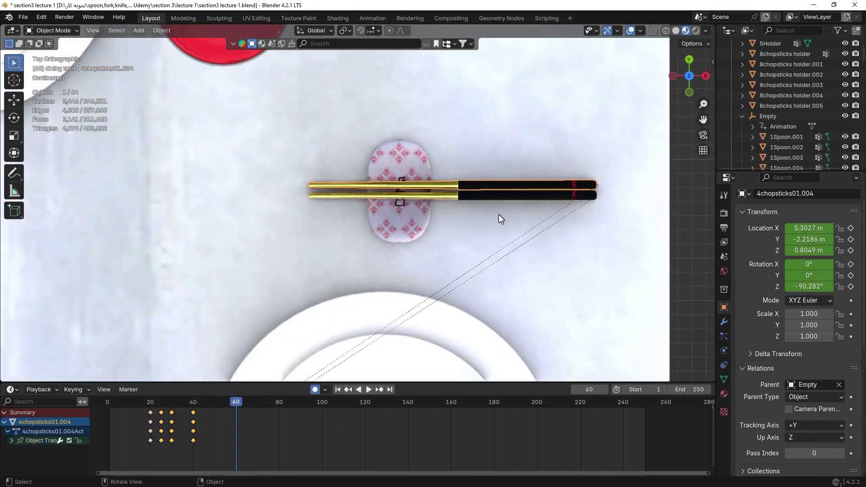
key(KP_1)
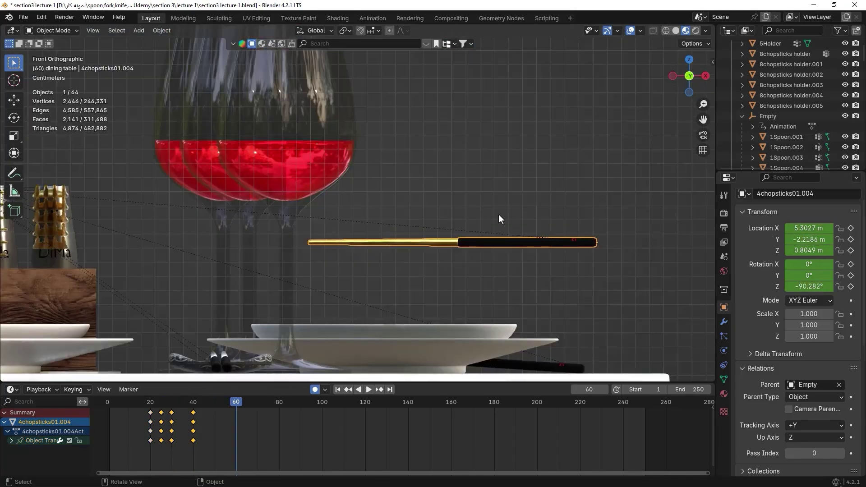
scroll(490, 248, up, 5)
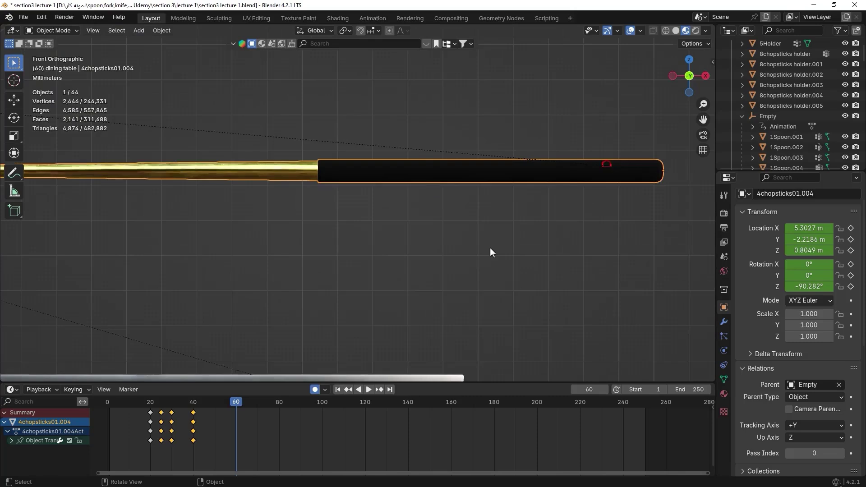
scroll(444, 176, down, 3)
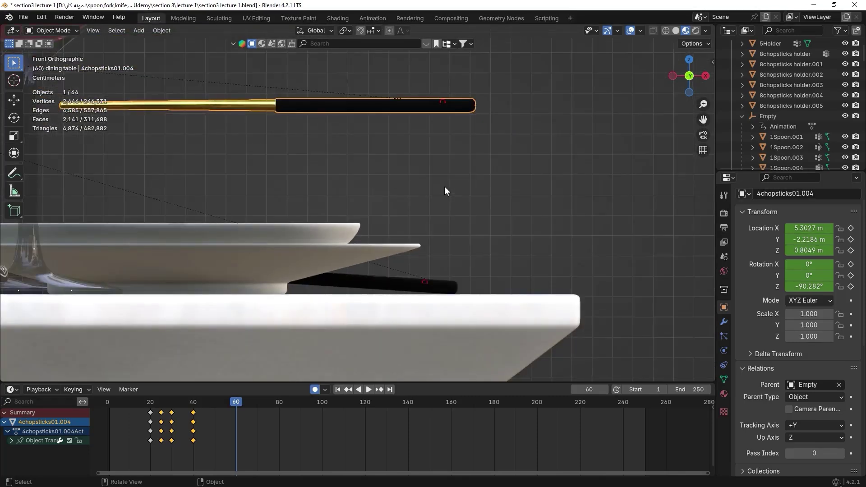
key(shift+d)
click(443, 230)
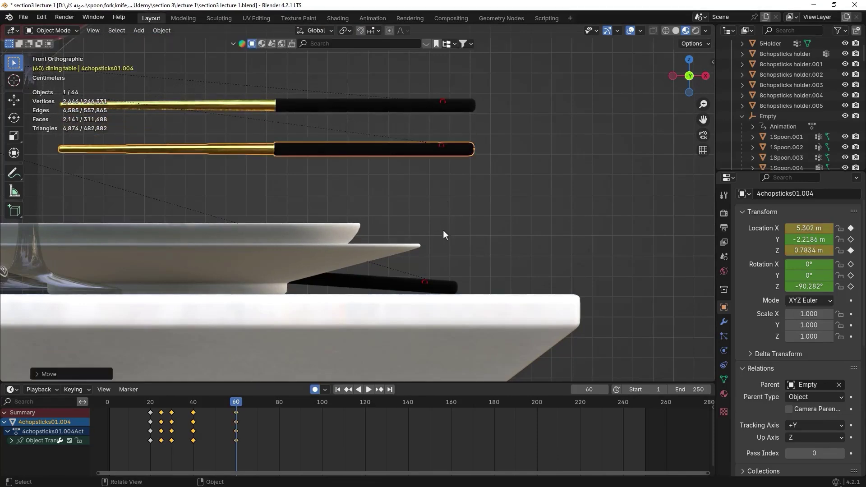
key(ctrl+z)
- Select both chopsticks of the fifth pair and, at frame 60, lower them onto the tabletop at about Z 0.715 m
middle_drag(442, 227, 475, 178)
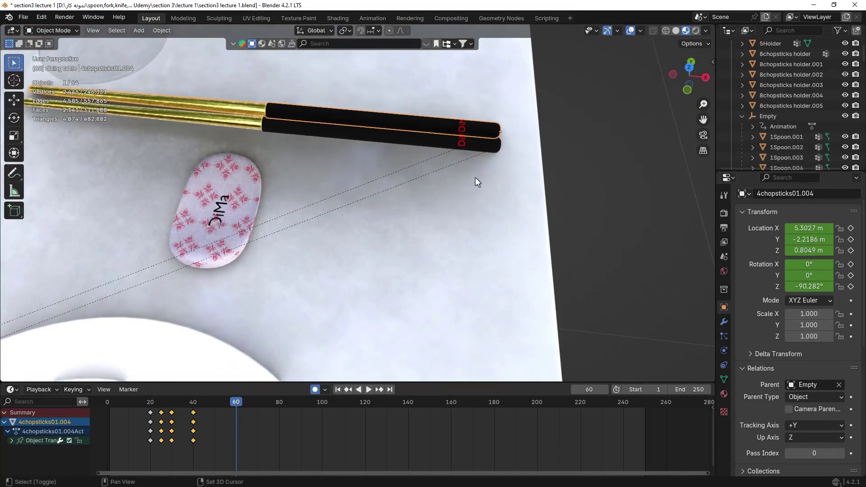
shift+click(483, 145)
key(KP_1)
key(g)
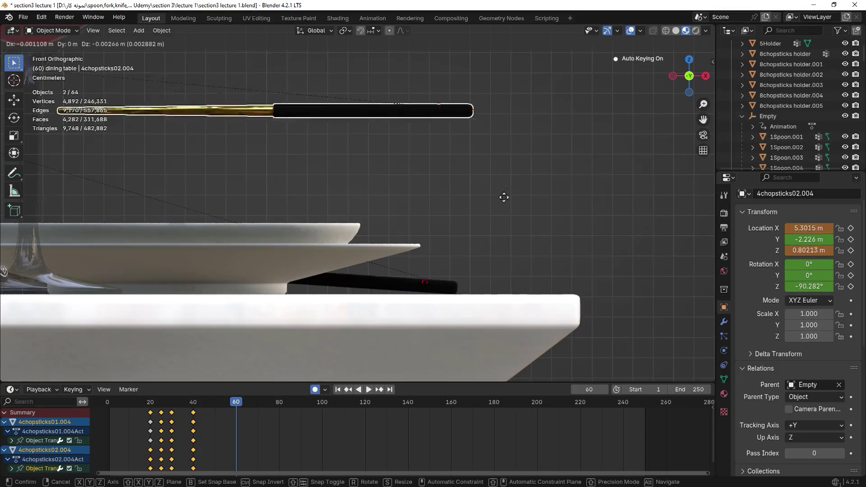
click(483, 371)
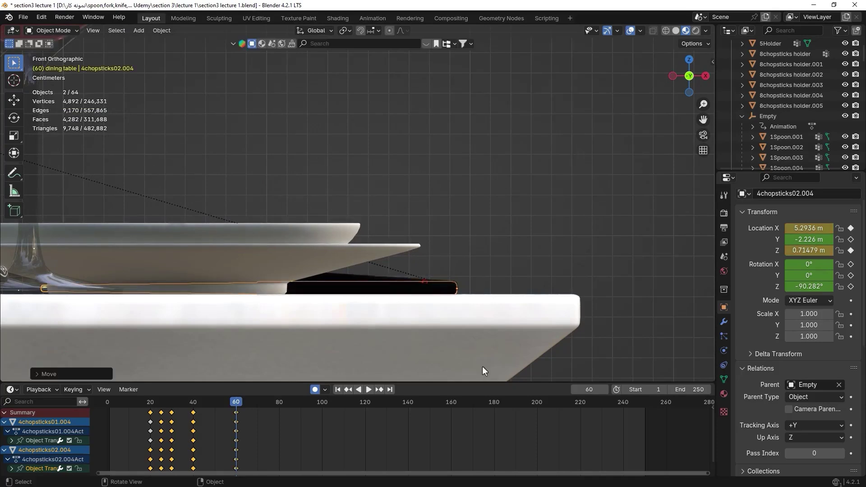
- Tilt the fifth pair about -3.8° around X at frame 60 to raise the golden ends onto the pink patterned rest
key(ctrl+KP_1)
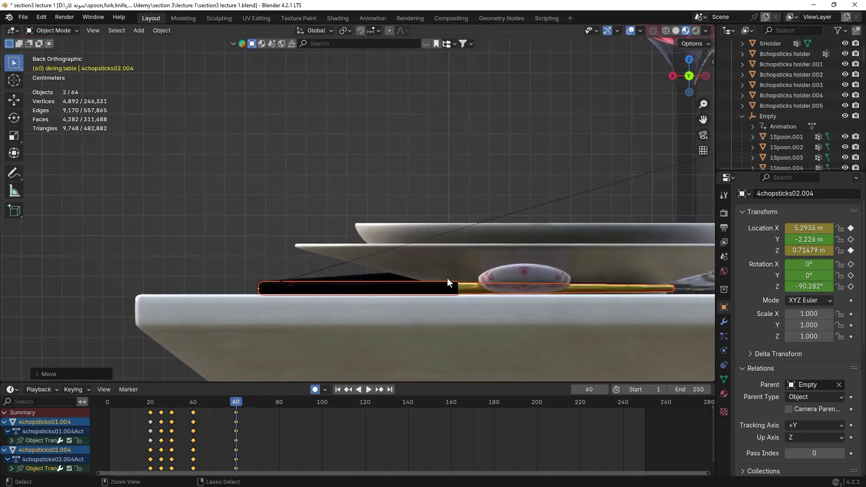
scroll(582, 320, up, 3)
shift+middle_drag(436, 247, 354, 221)
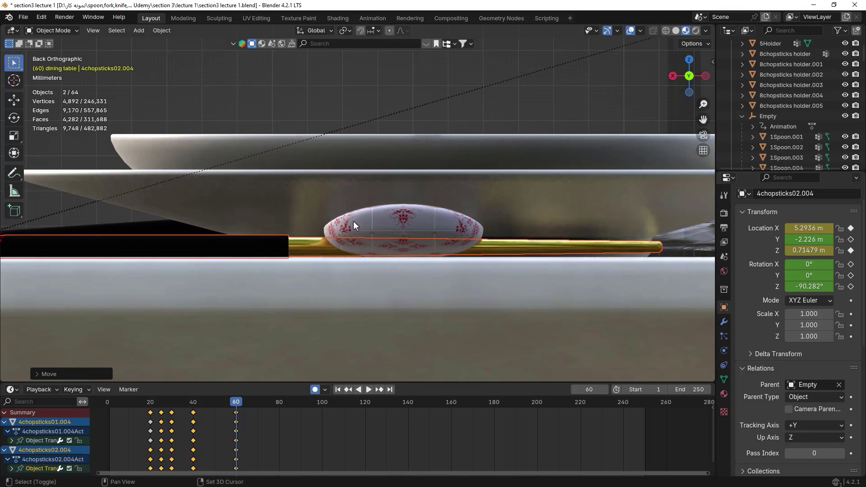
key(r)
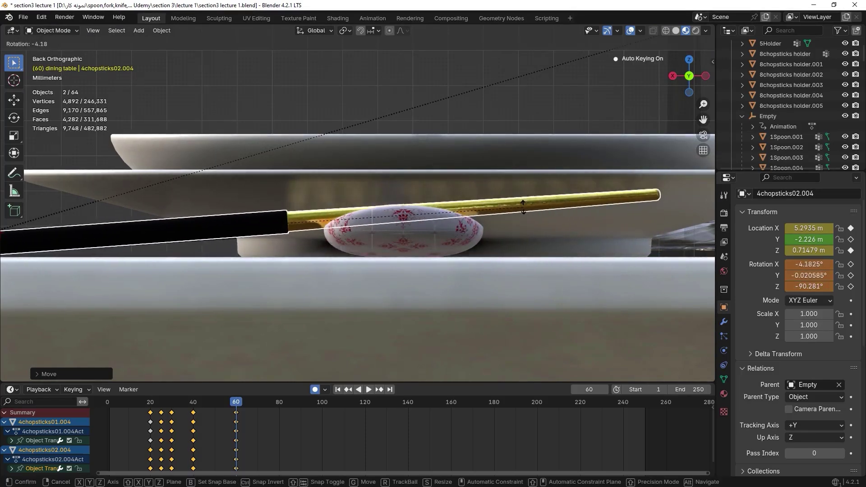
click(387, 182)
- Fine-tune the fifth pair's tilt on the rest to about X -4.3°, Y 0.35°, Z -90.2°
scroll(335, 249, up, 4)
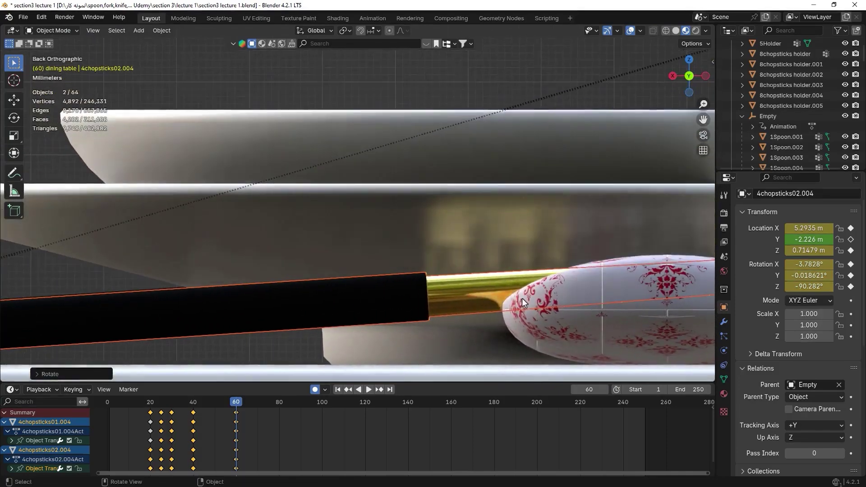
middle_drag(521, 298, 420, 205)
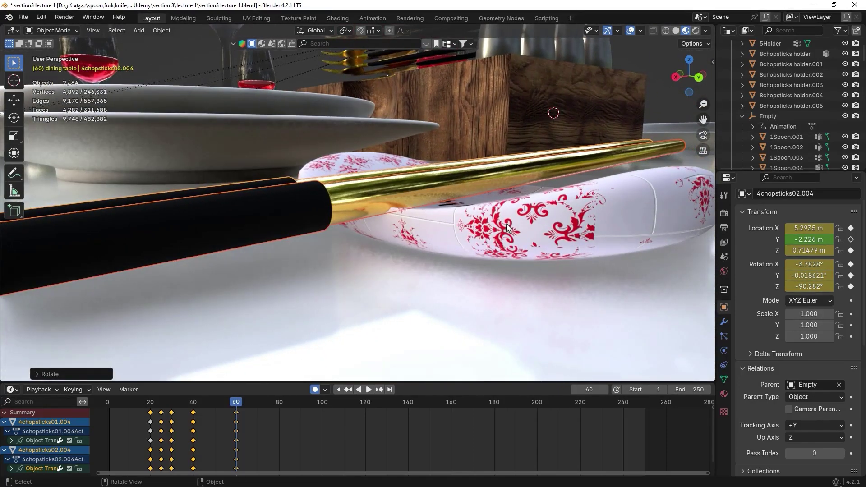
key(r)
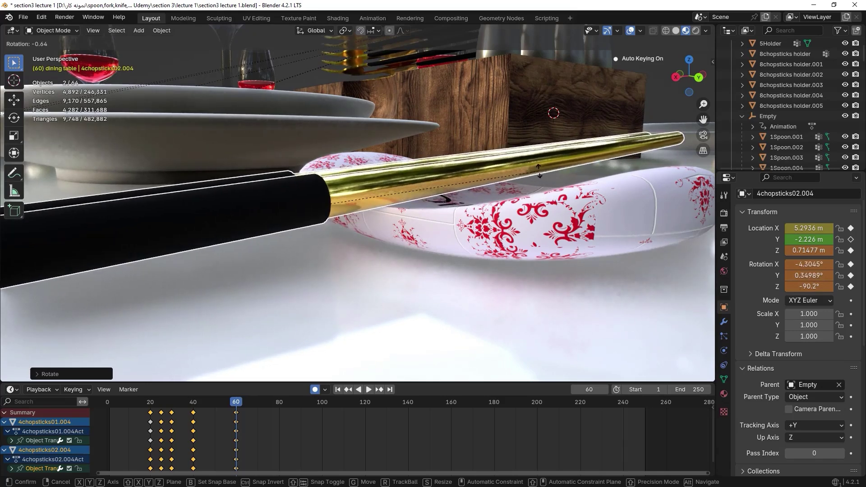
click(416, 184)
- Keyframe the Y location of each chopstick of the fifth pair at frame 60
click(417, 185)
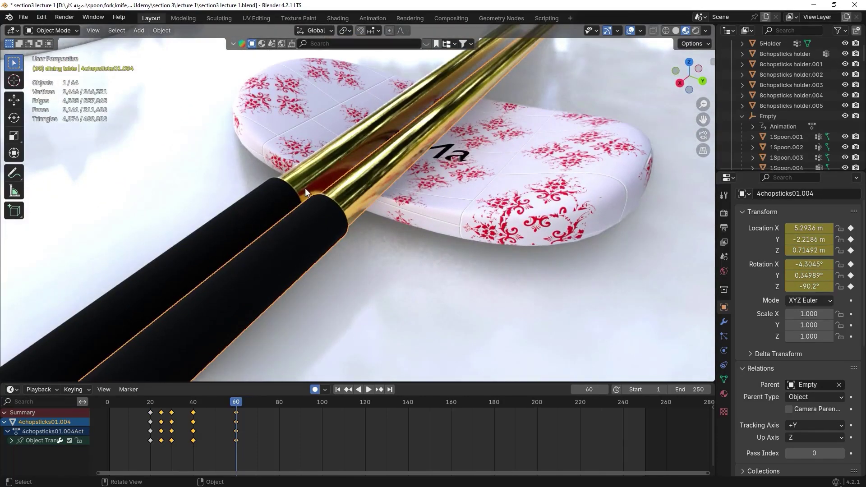
click(850, 239)
scroll(392, 166, down, 12)
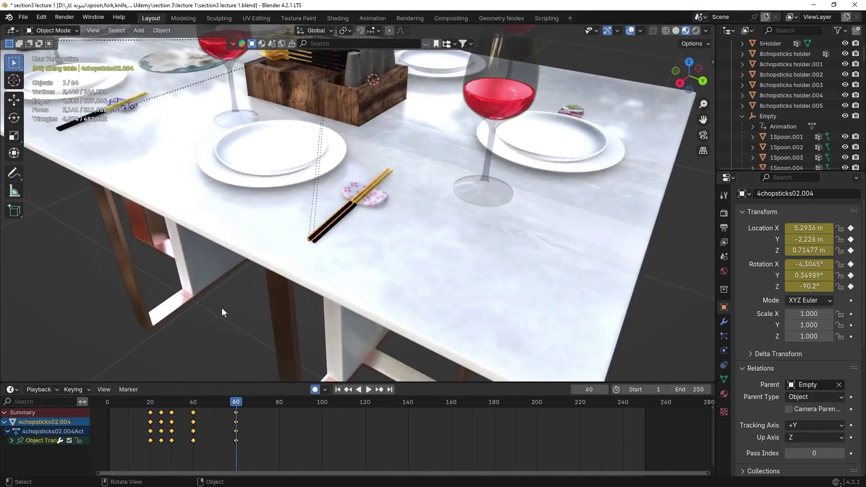
- At frame 20, keyframe location and rotation of 4chopsticks01.005 and 4chopsticks02.005 in the tray, one chopstick at a time
click(241, 308)
middle_drag(242, 312, 463, 290)
scroll(298, 222, up, 8)
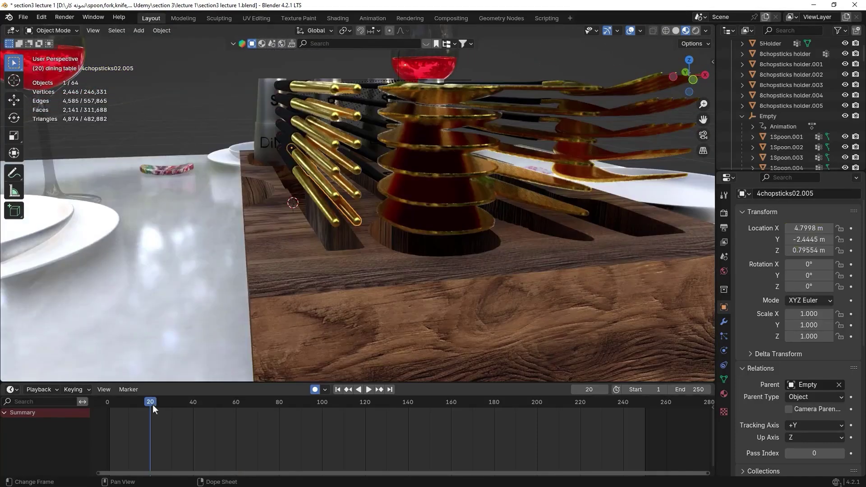
key(i)
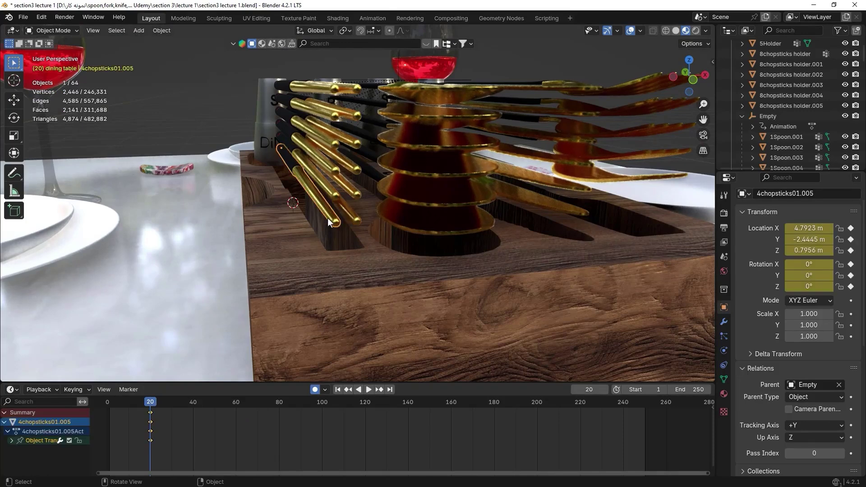
click(350, 215)
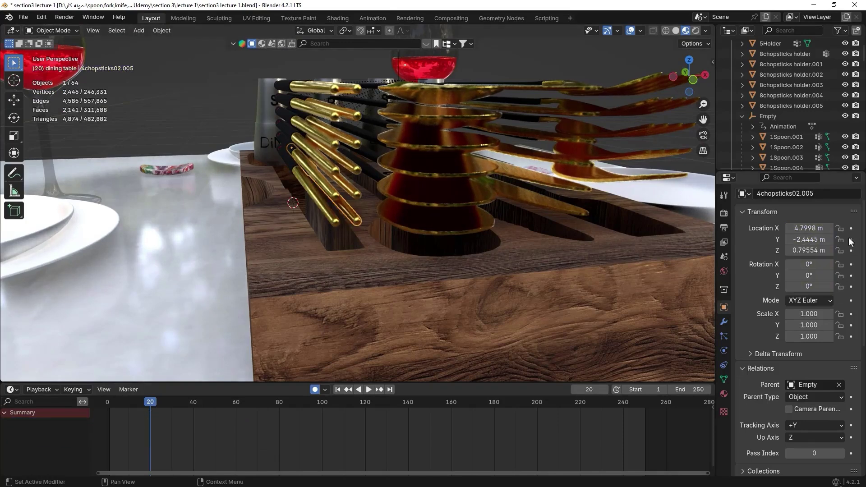
key(i)
key(i)
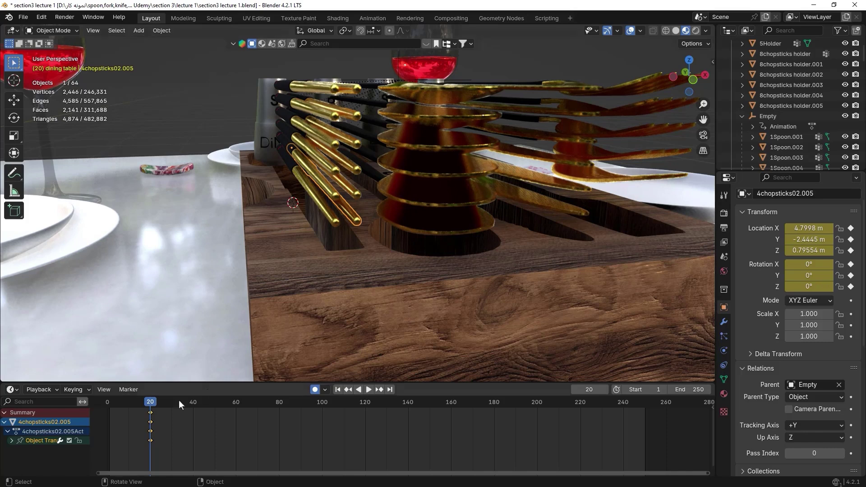
- Select both chopsticks of the sixth pair and, at frame 30, move them out beside the tray to about X 4.710 m, Y -2.396 m
shift+click(327, 214)
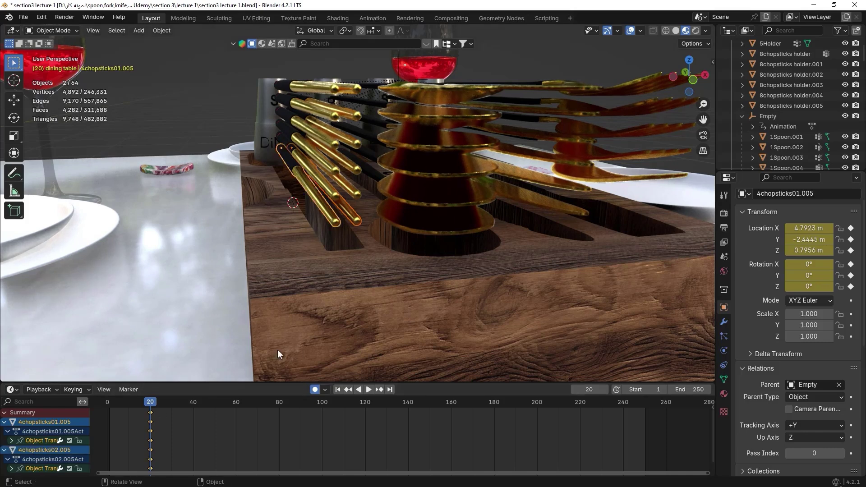
scroll(286, 280, down, 5)
middle_drag(286, 281, 313, 299)
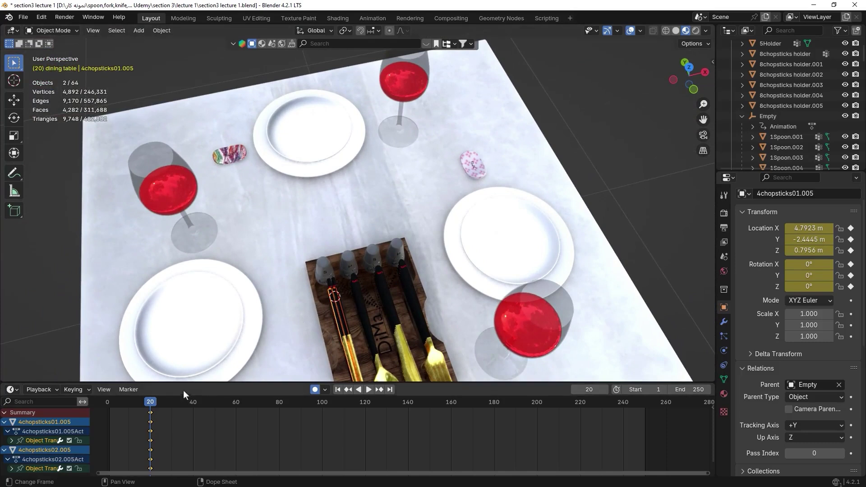
key(space)
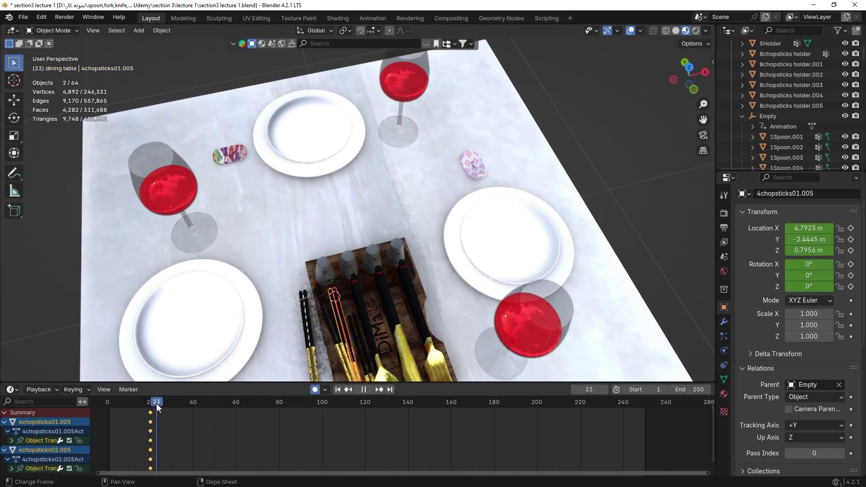
drag(157, 403, 172, 401)
scroll(328, 246, down, 5)
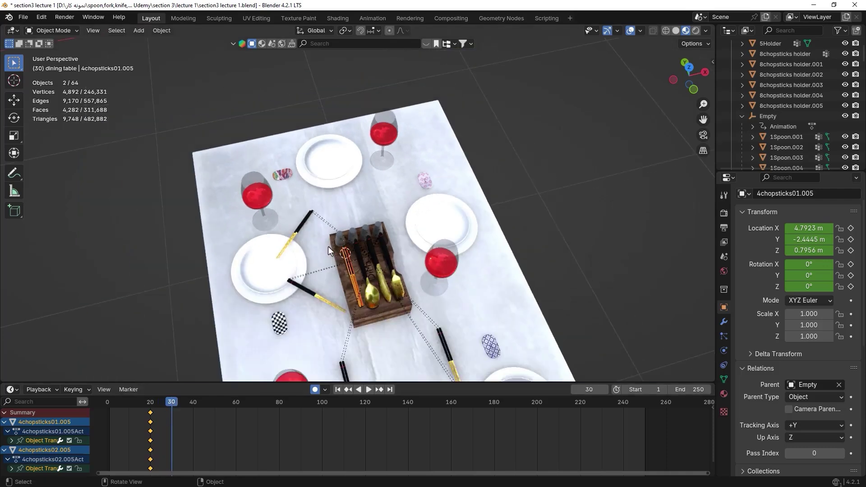
scroll(301, 281, up, 3)
key(KP_7)
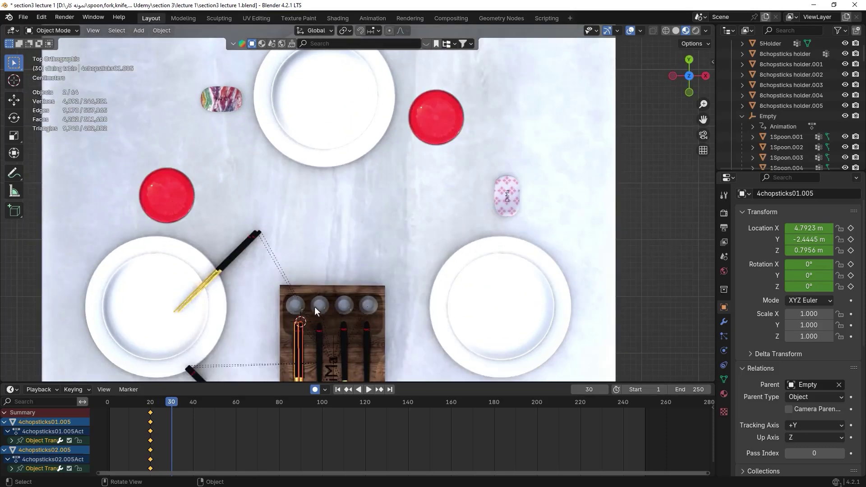
shift+middle_drag(315, 307, 354, 226)
scroll(332, 268, up, 3)
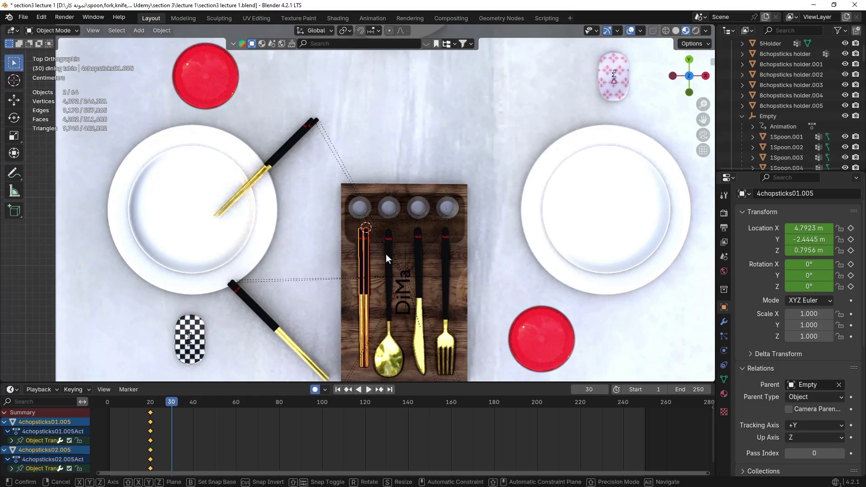
key(g)
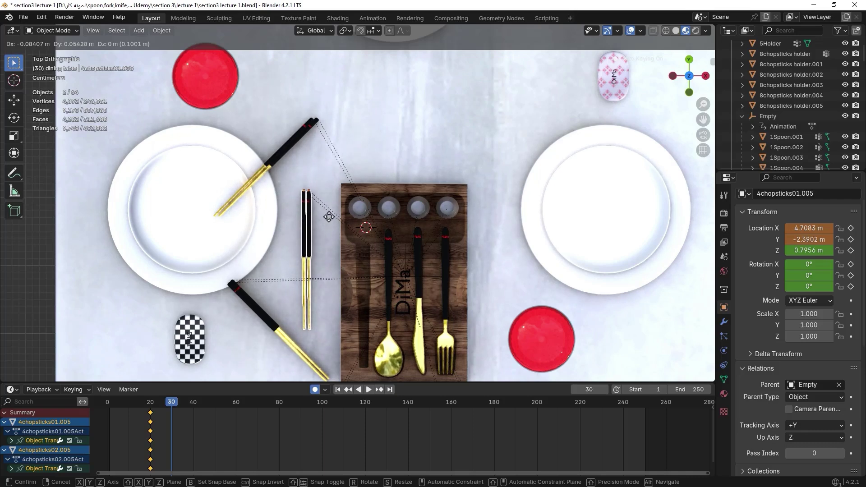
click(328, 218)
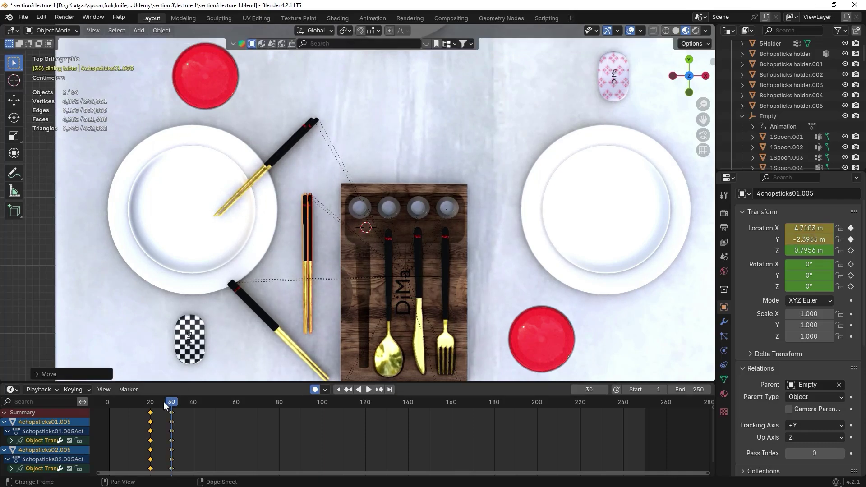
- At frame 40, move the sixth pair over the multicoloured rest, to about X 4.656 m, Y -1.913 m
drag(173, 406, 193, 406)
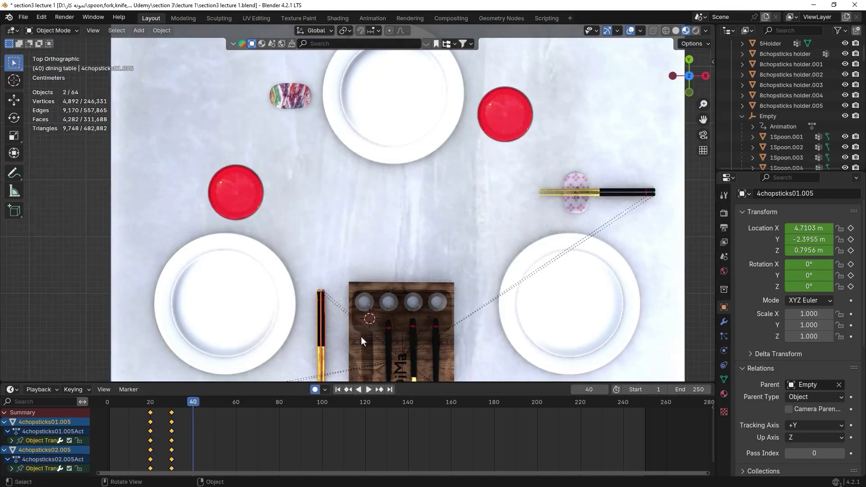
key(g)
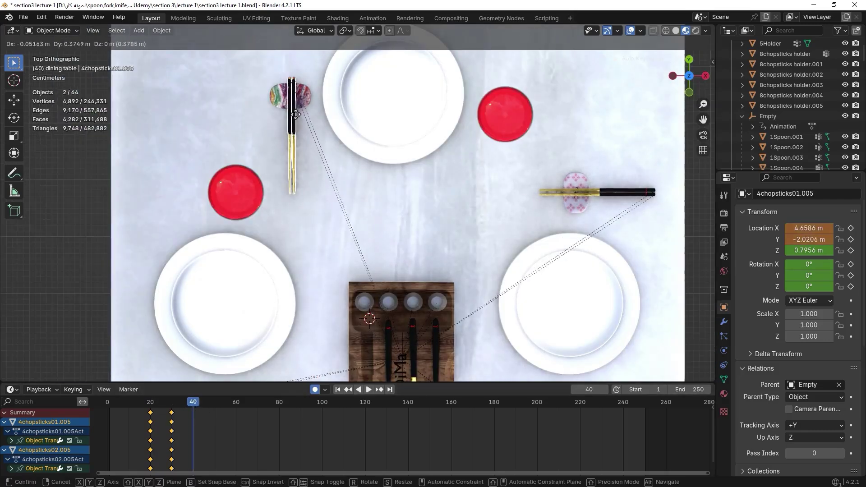
click(294, 95)
shift+middle_drag(336, 146, 327, 263)
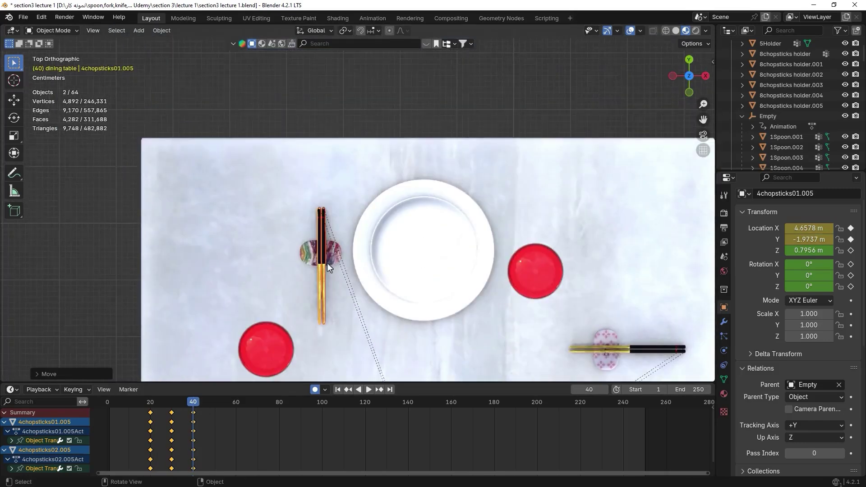
scroll(327, 263, up, 5)
shift+middle_drag(388, 167, 411, 122)
key(g)
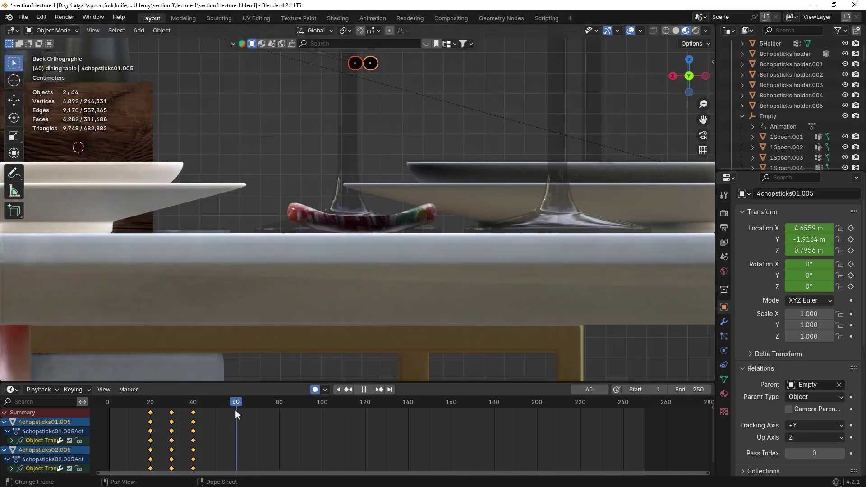
- At frame 60, lower the sixth pair along Z to the tabletop at about Z 0.716 m
key(space)
key(g)
key(z)
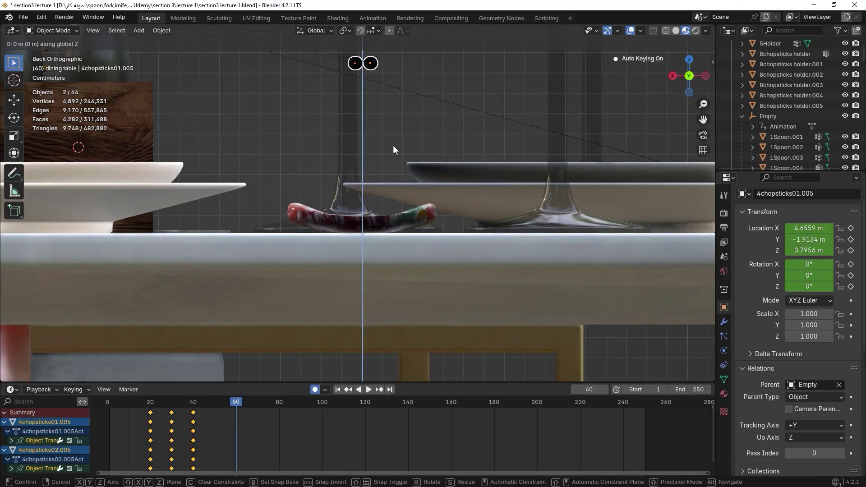
click(388, 308)
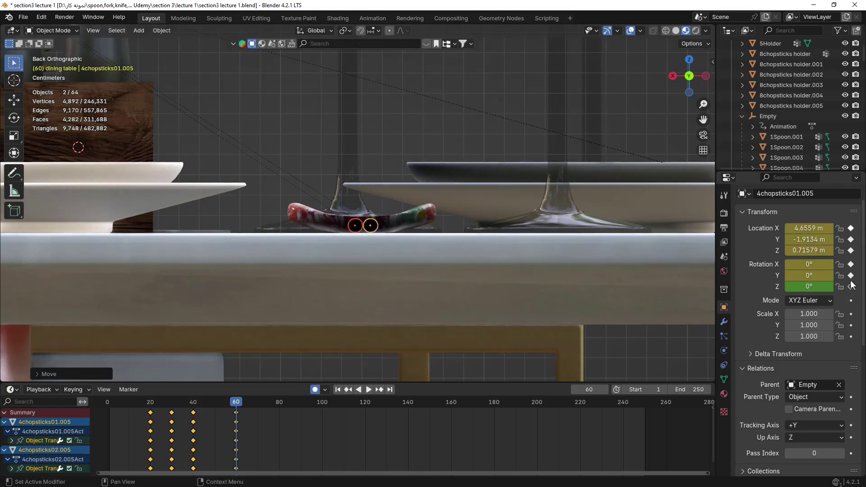
- At frame 60, keyframe location and rotation of 4chopsticks01.005 and 4chopsticks02.005, one chopstick at a time
click(374, 226)
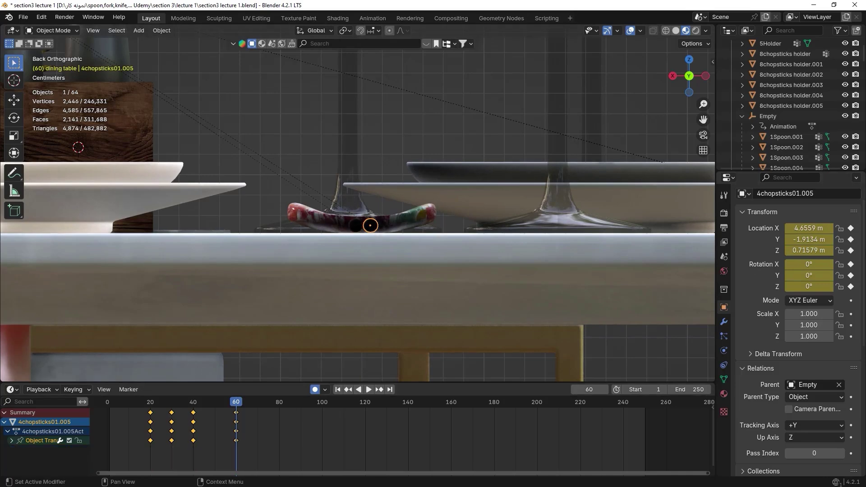
click(373, 230)
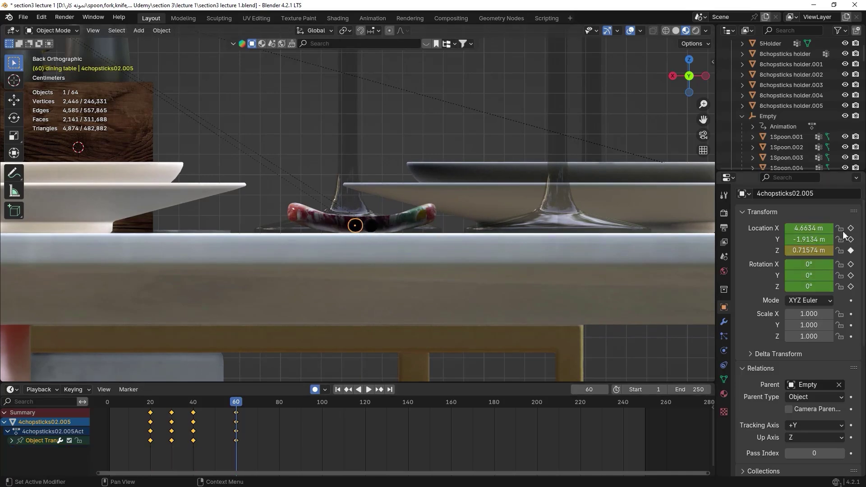
middle_drag(406, 234, 329, 268)
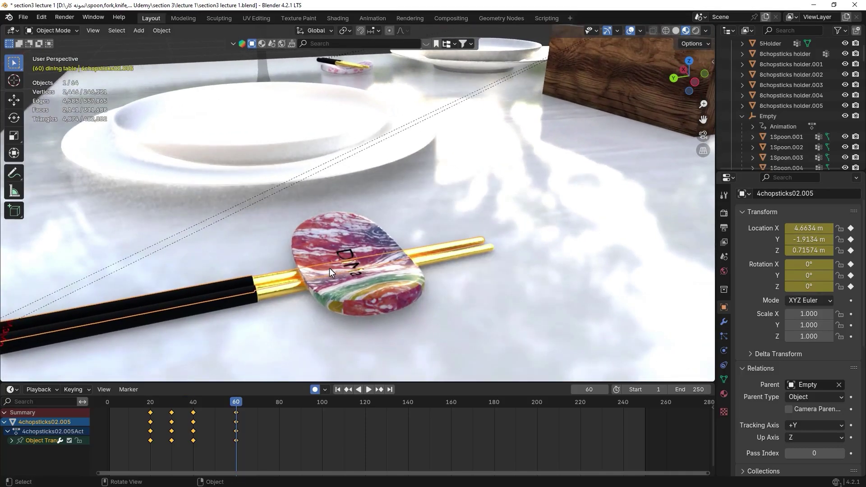
key(KP_3)
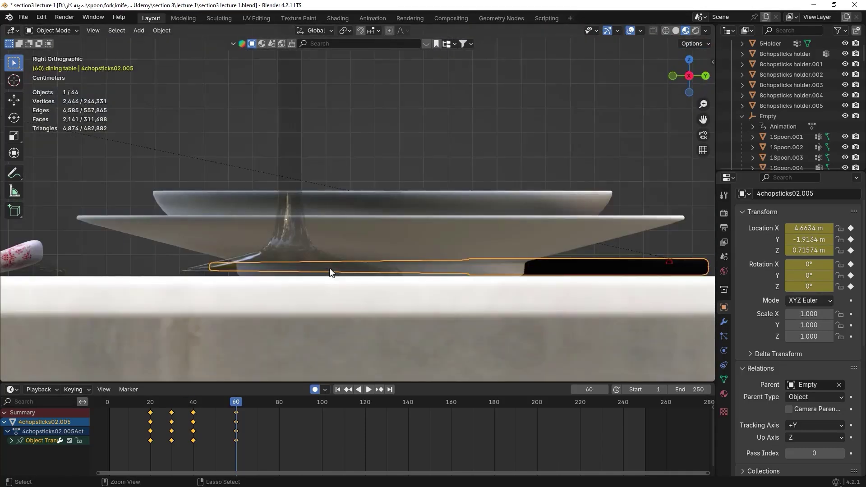
key(ctrl+KP_3)
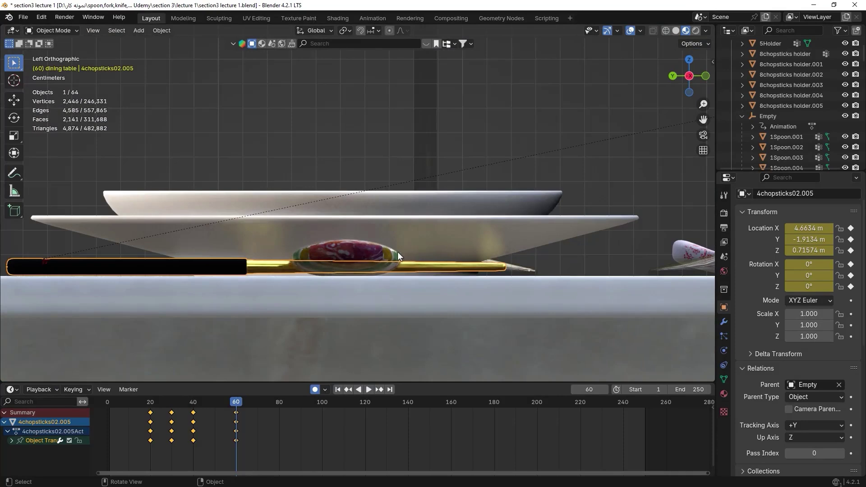
key(r)
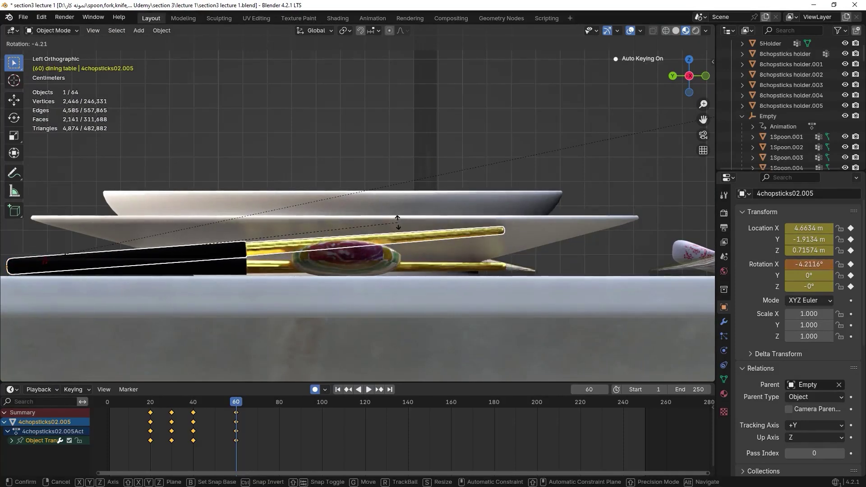
right_click(397, 221)
- Select both chopsticks of the sixth pair at frame 60, tilt them to about -3.6° on X over the multicoloured rest, and check each one's keyframes
middle_drag(466, 267, 466, 275)
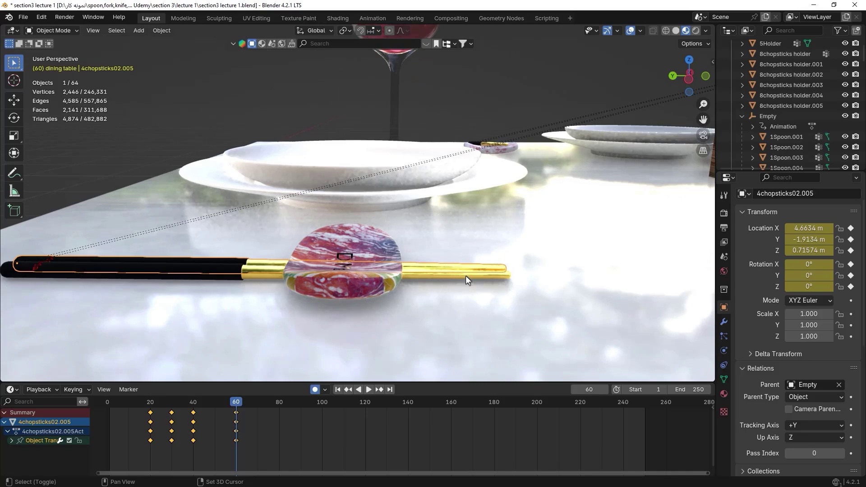
shift+click(474, 276)
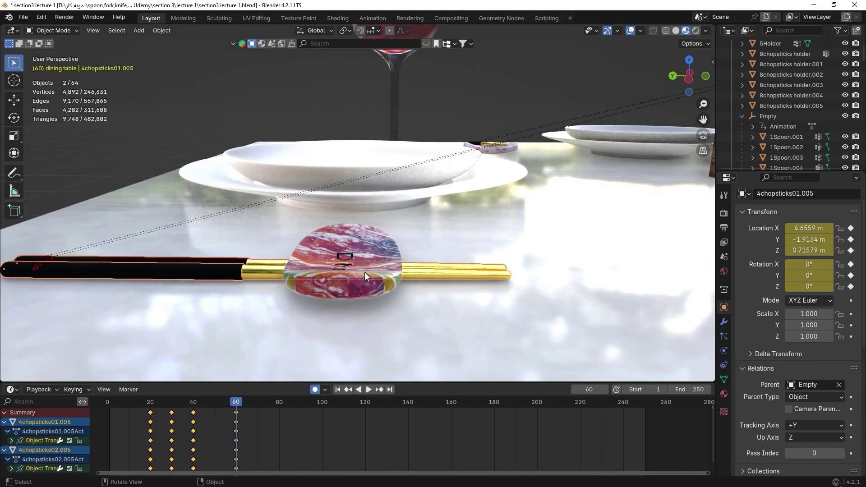
key(ctrl+KP_3)
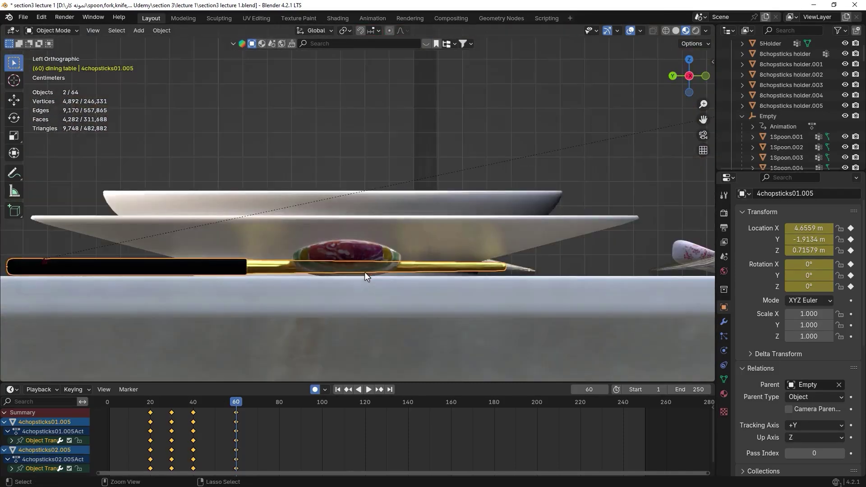
key(r)
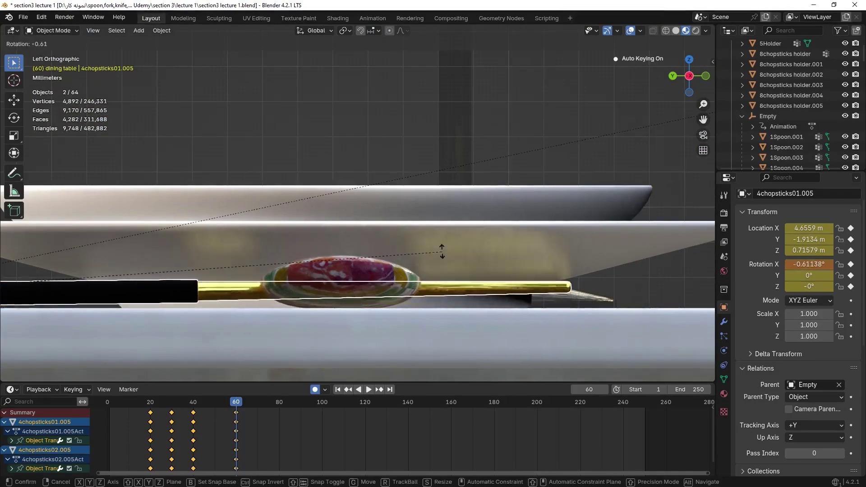
click(437, 223)
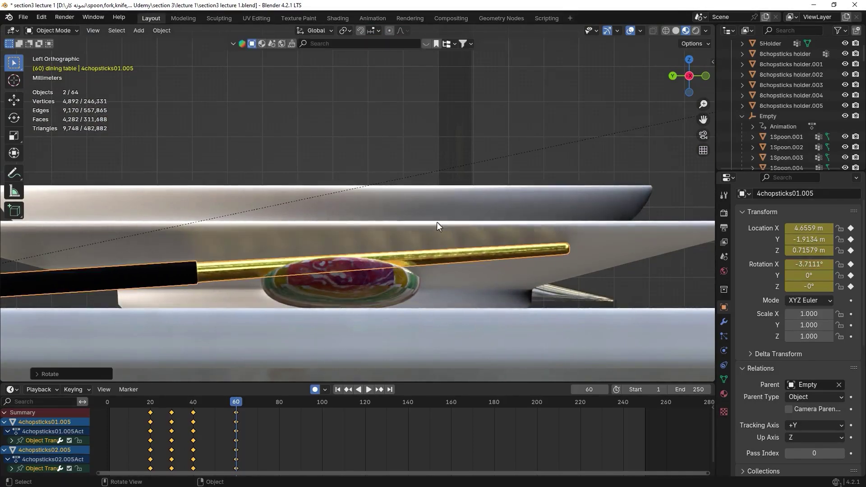
middle_drag(435, 224, 458, 201)
key(r)
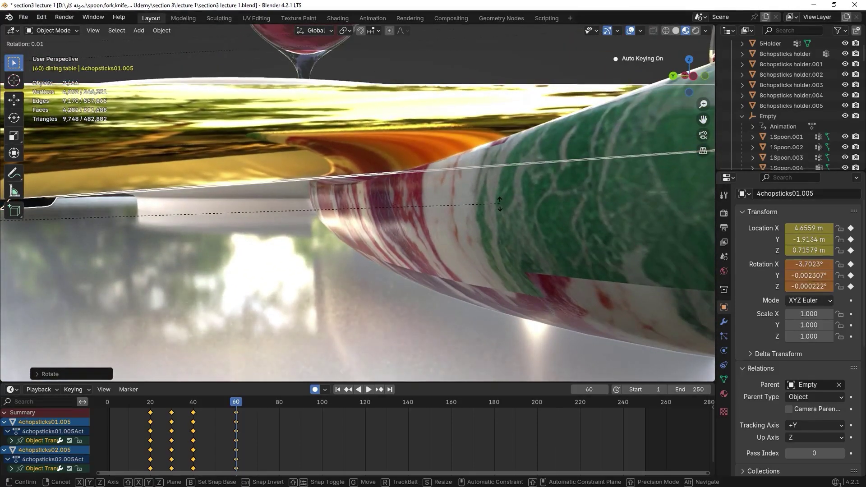
click(499, 243)
scroll(377, 257, down, 6)
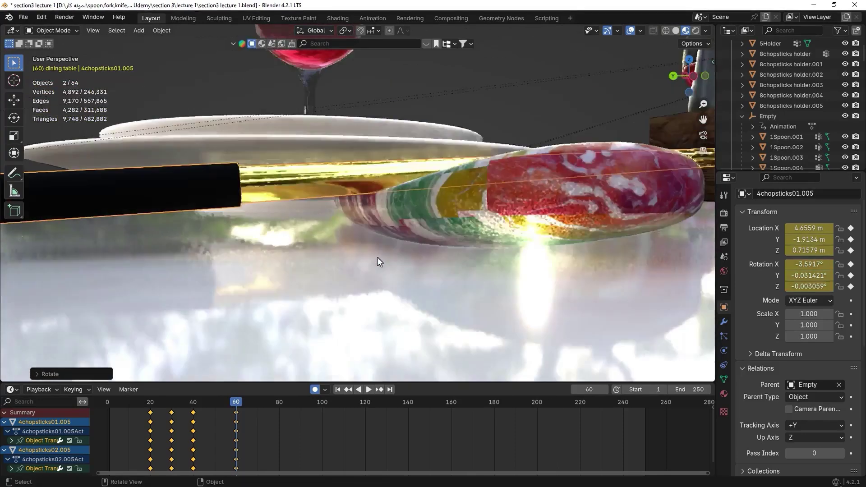
middle_drag(330, 223, 353, 240)
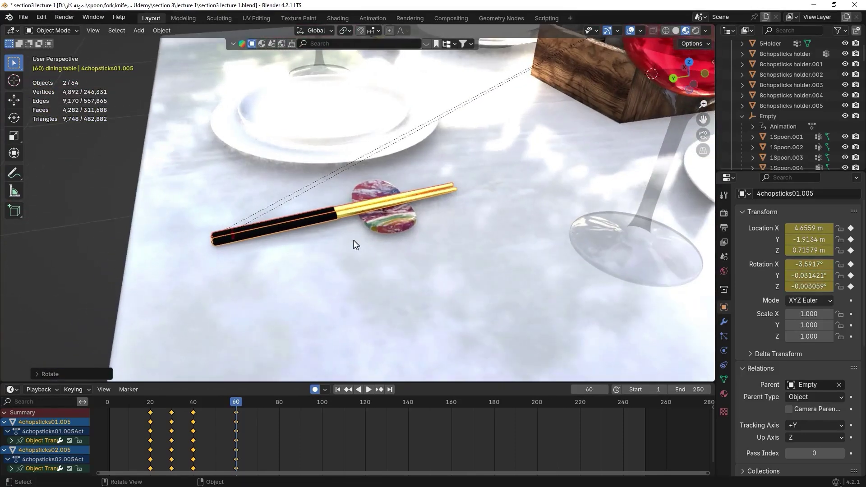
click(326, 220)
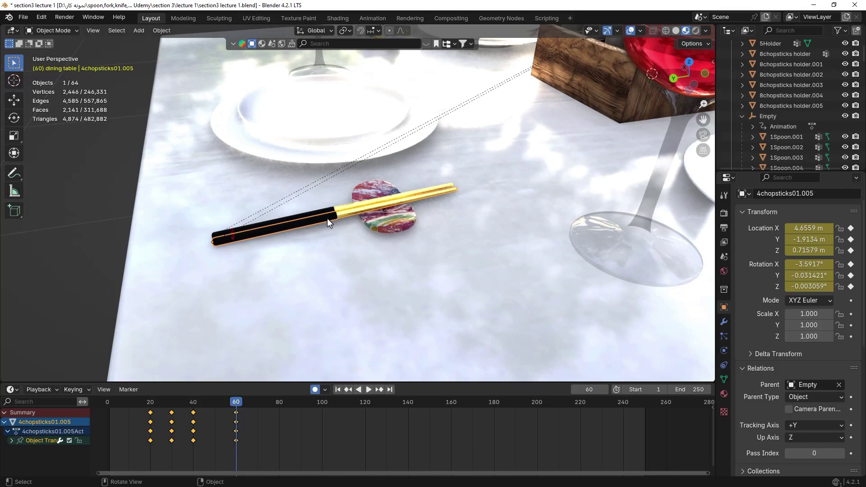
click(326, 219)
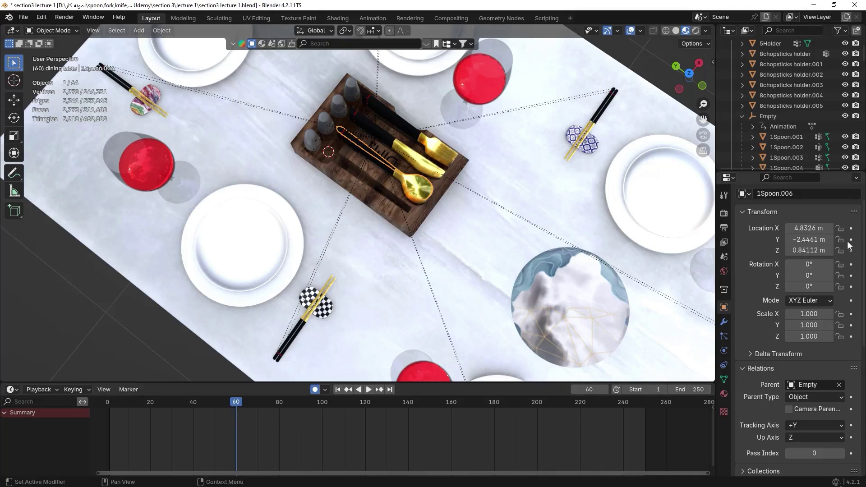
- Keyframe 1Spoon.006's location and rotation at frame 60, and at frame 80 move it beside the checkered rest, to about X 4.408 m, Y -2.553 m
drag(850, 228, 849, 289)
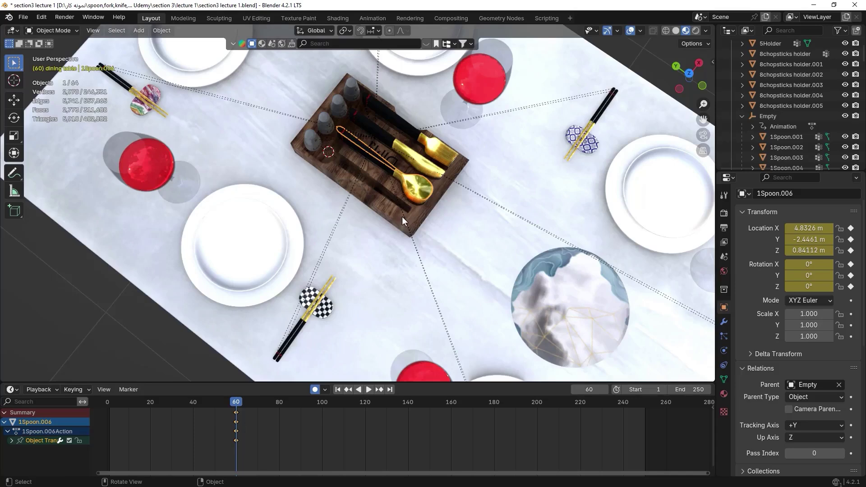
key(KP_7)
click(279, 417)
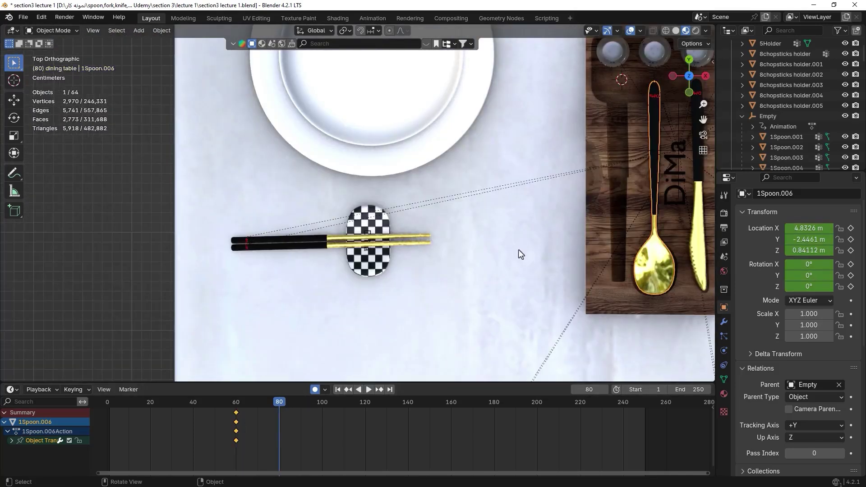
key(g)
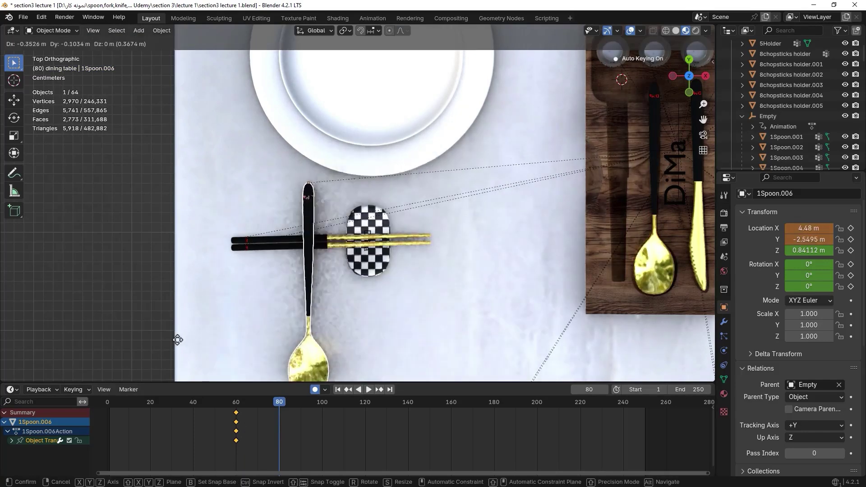
click(115, 341)
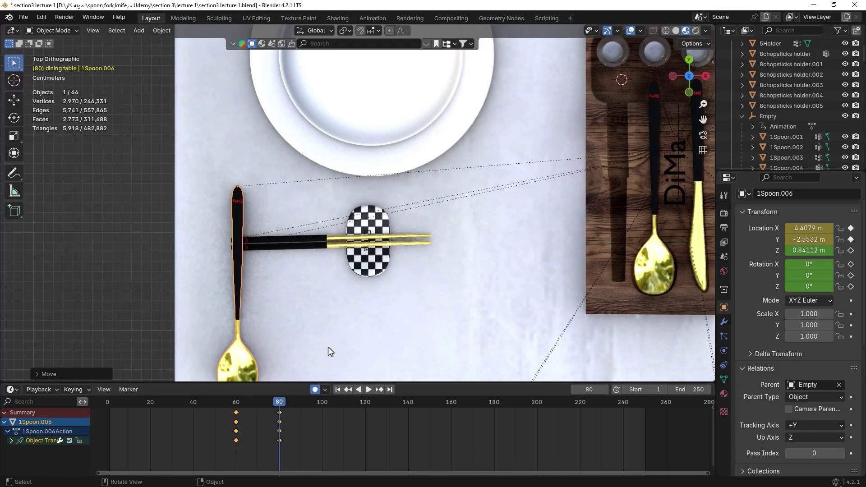
- Rotate the spoon about Z to about 88.3° so it lies alongside the chopsticks on the checkered rest
key(r)
click(484, 111)
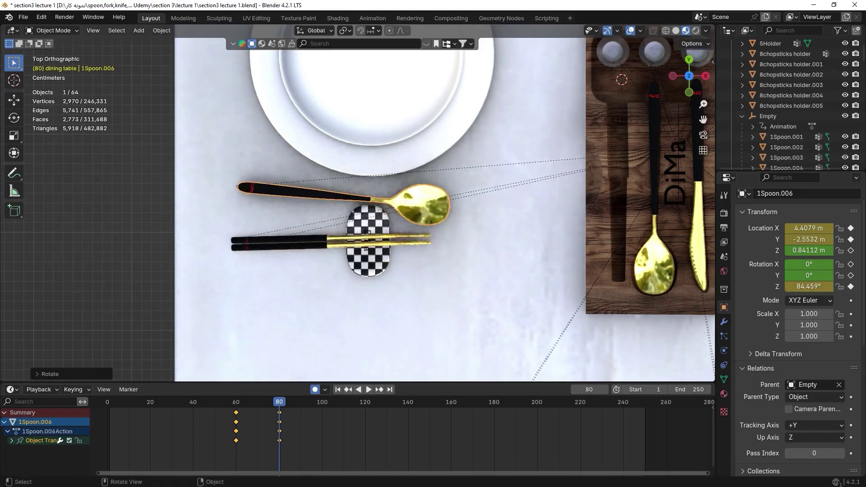
key(r)
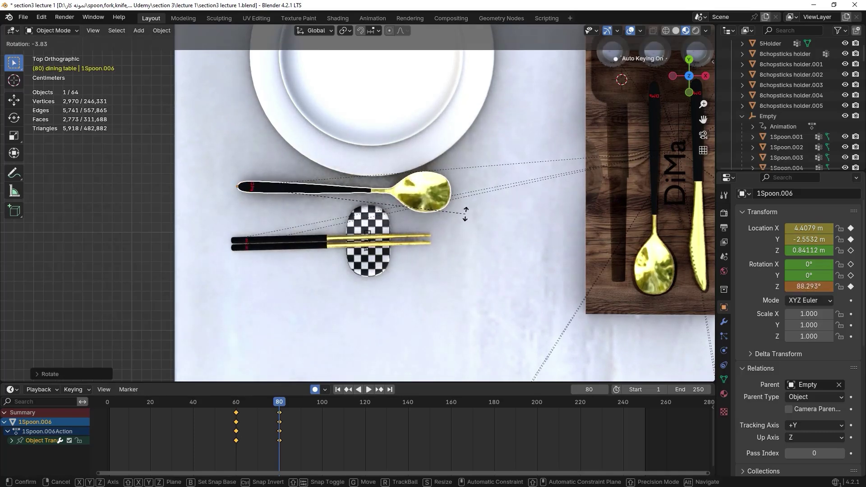
click(464, 214)
- Fine-tune the spoon to about X 4.401 m, Y -2.561 m with about 90° Z rotation, keyframing location and rotation at frame 80
scroll(394, 222, up, 5)
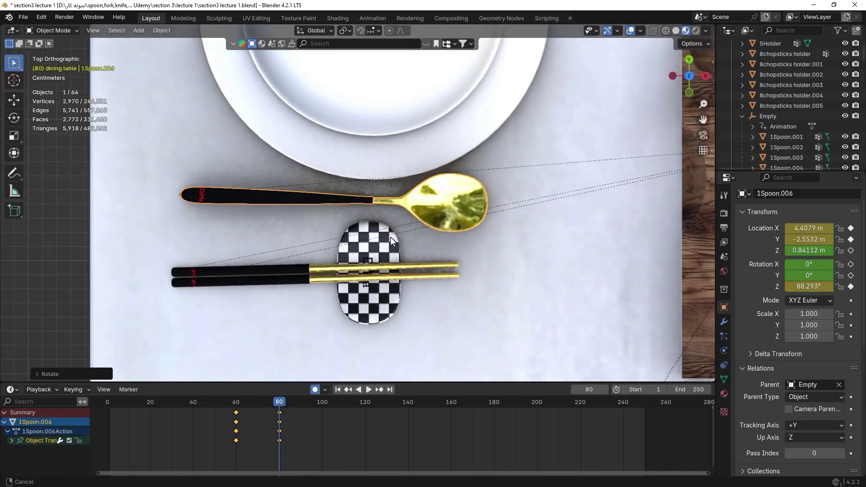
key(g)
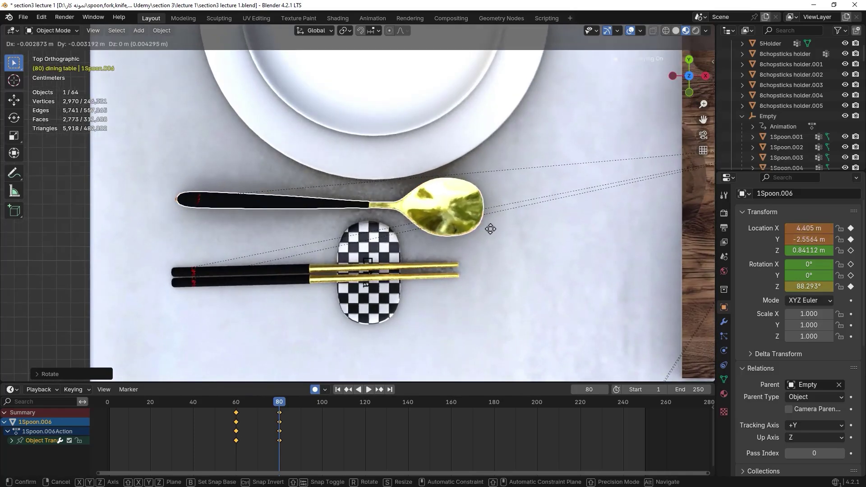
click(489, 230)
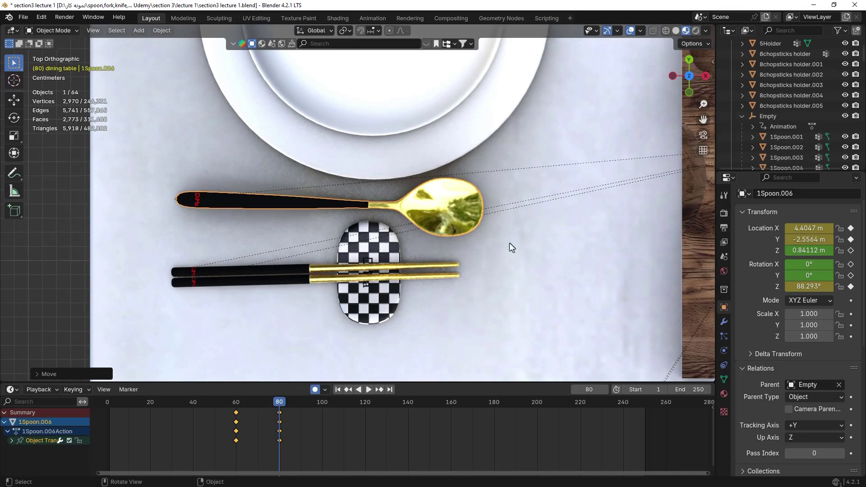
key(r)
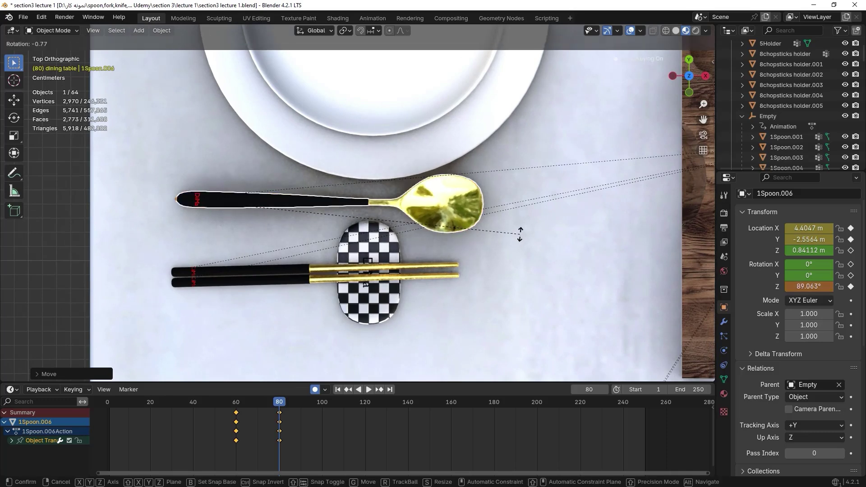
click(514, 237)
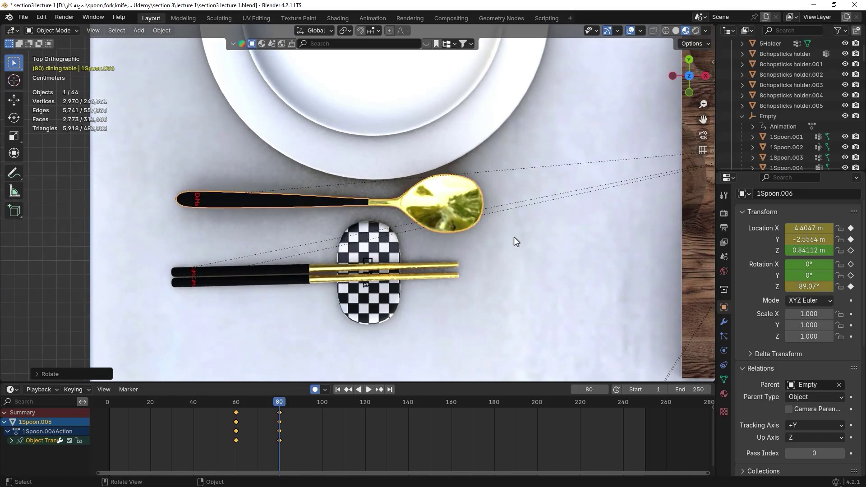
key(g)
click(471, 253)
- At frame 100, lower 1Spoon.006 along Z to about 0.715 m, down to the tabletop
key(ctrl+KP_1)
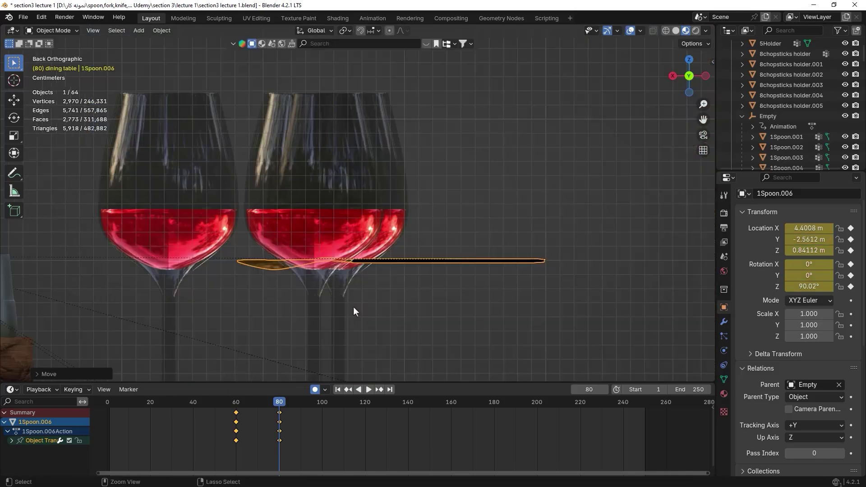
scroll(371, 285, down, 3)
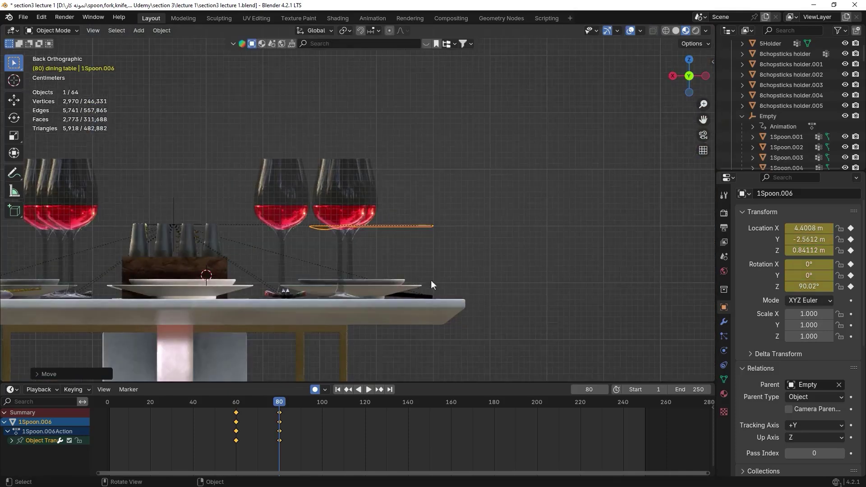
scroll(426, 301, up, 3)
shift+middle_drag(426, 301, 385, 273)
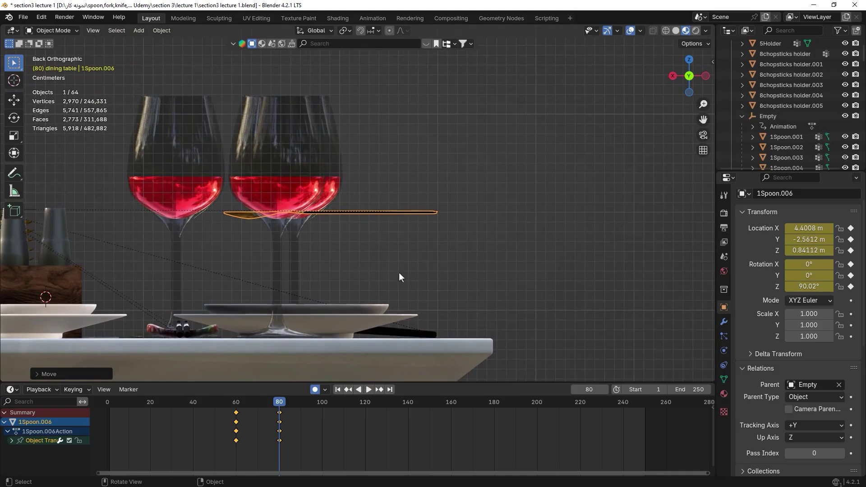
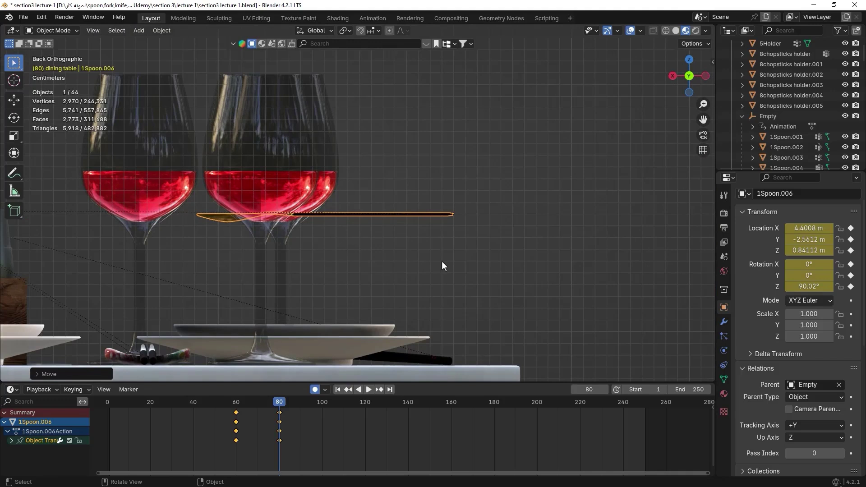
key(space)
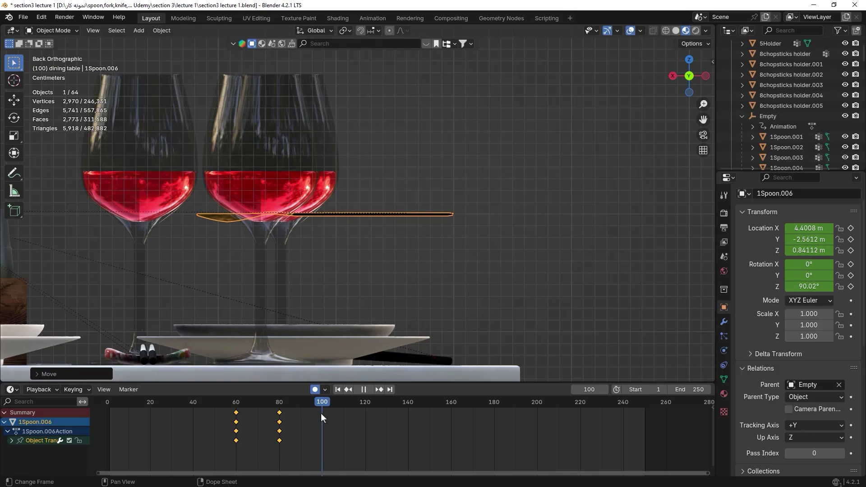
key(space)
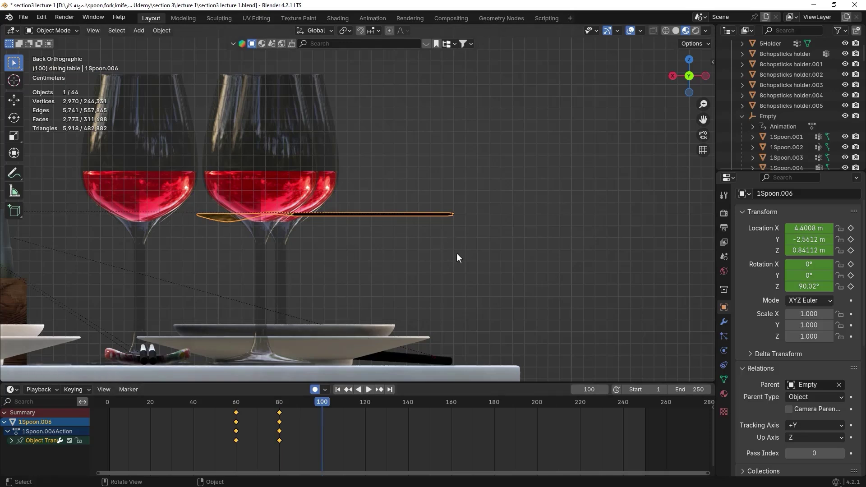
key(g)
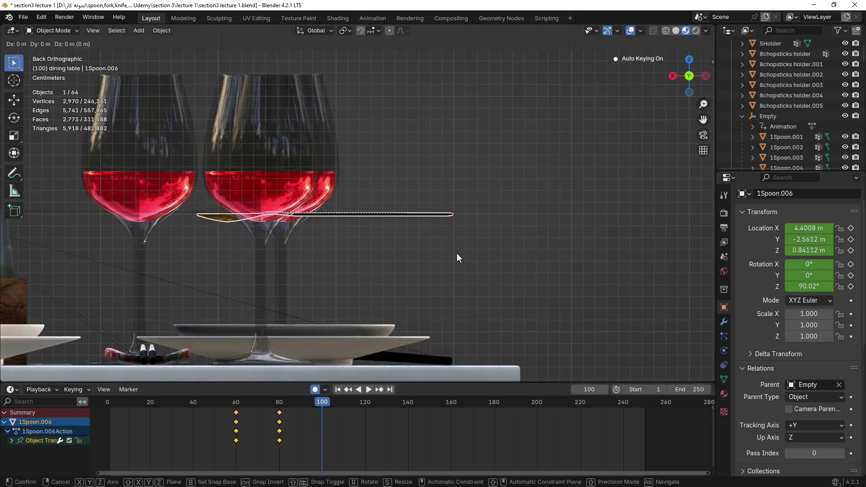
key(z)
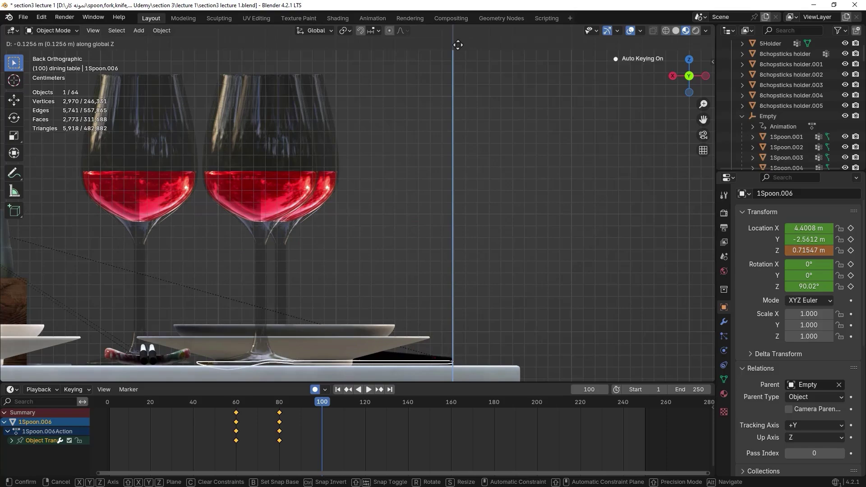
click(457, 44)
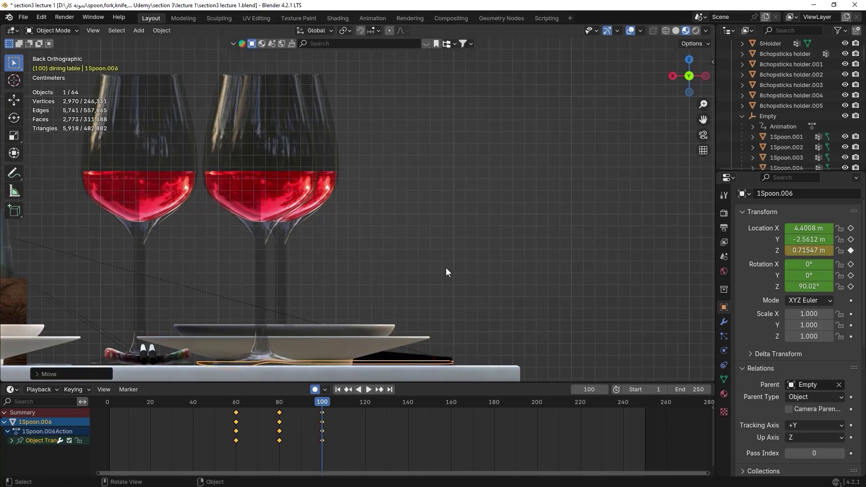
- Raise the spoon along Z to about 0.719 m so it clears the table surface, keyframing location and rotation at frame 100
middle_drag(446, 267, 498, 329)
key(g)
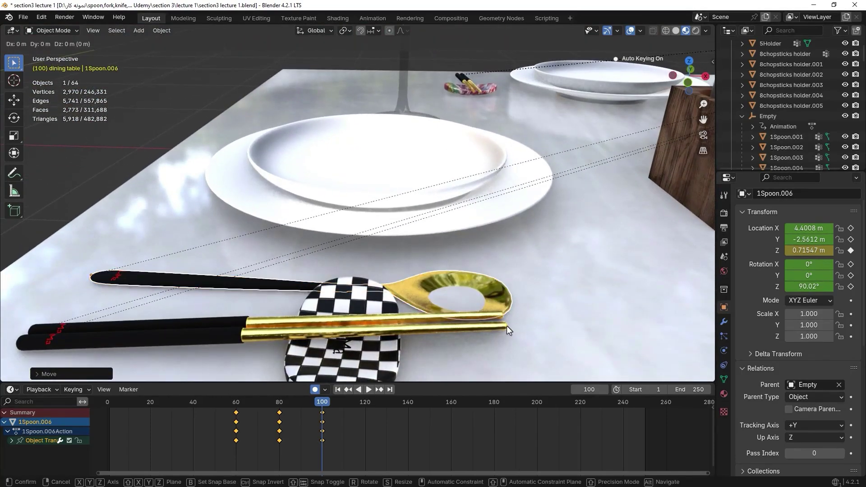
key(z)
click(508, 321)
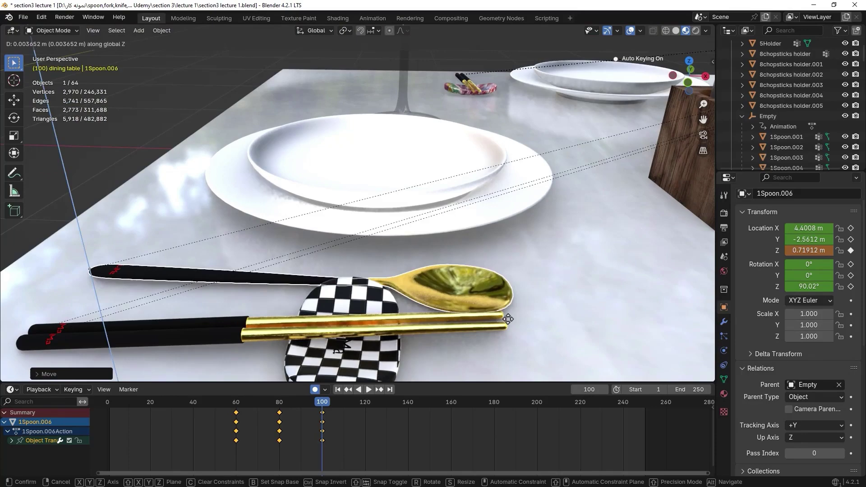
middle_drag(507, 321, 657, 291)
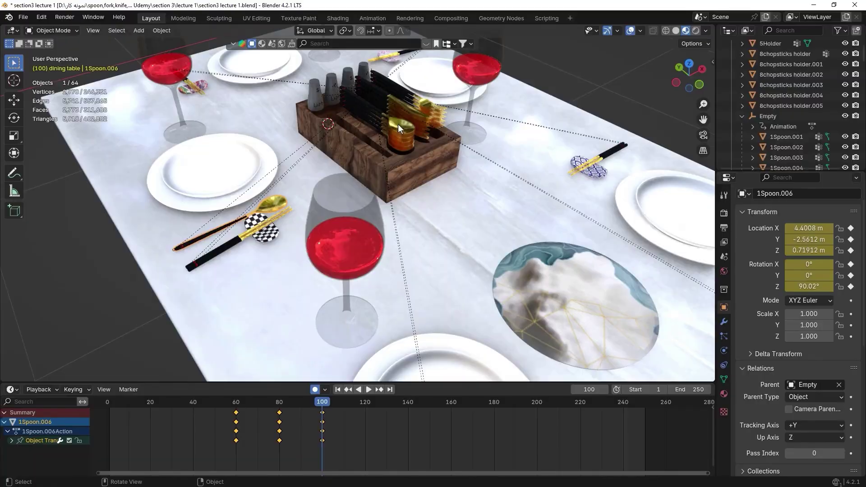
- Select 1Spoon.001 in the cutlery tray and keyframe its location and rotation at frame 60
click(397, 123)
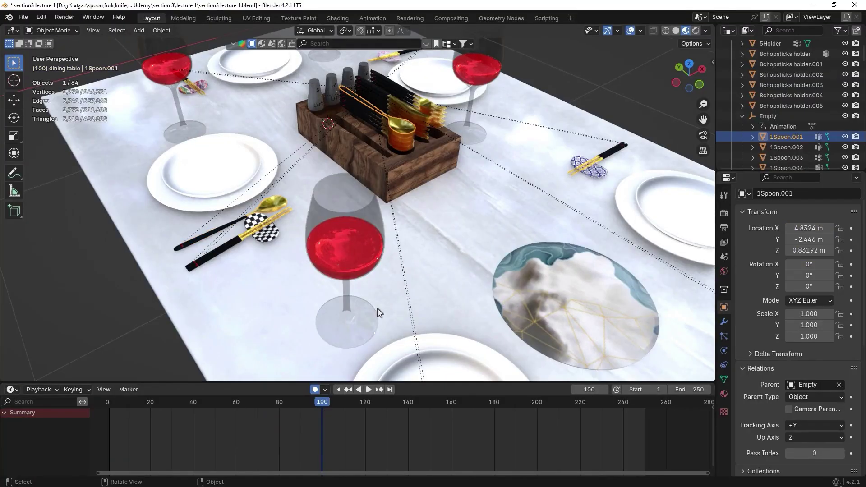
middle_drag(377, 307, 345, 265)
key(KP_7)
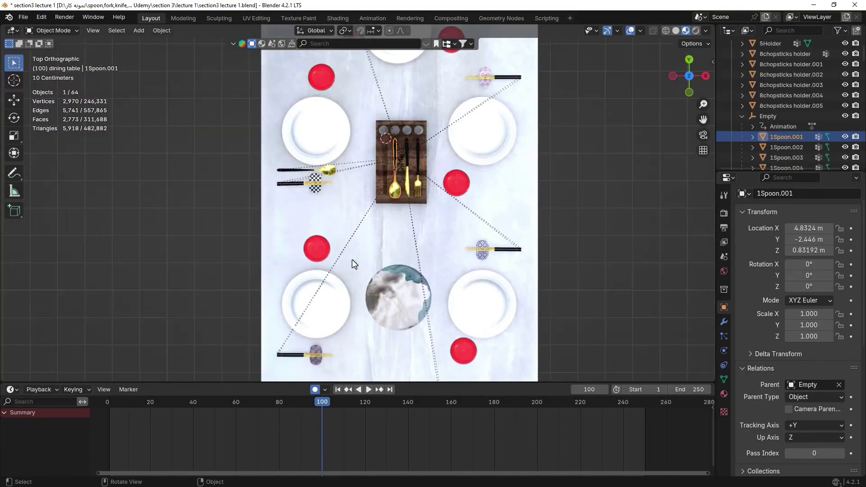
click(302, 402)
drag(302, 402, 236, 434)
key(space)
key(space)
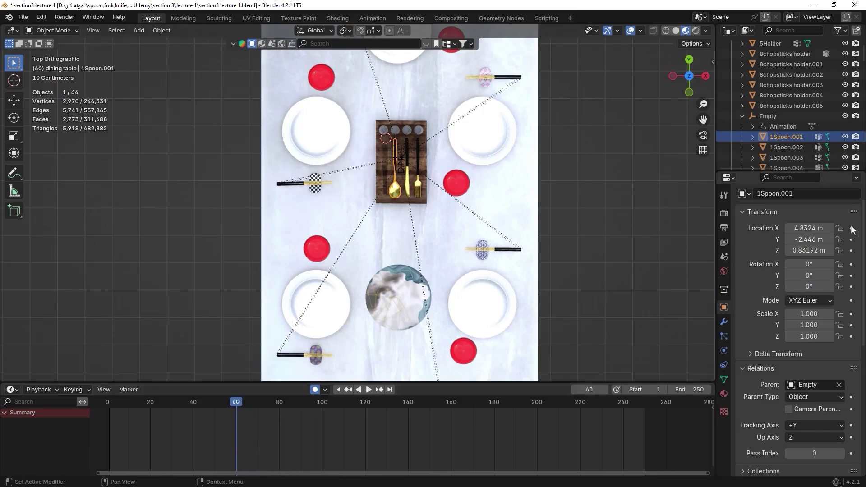
drag(850, 228, 853, 291)
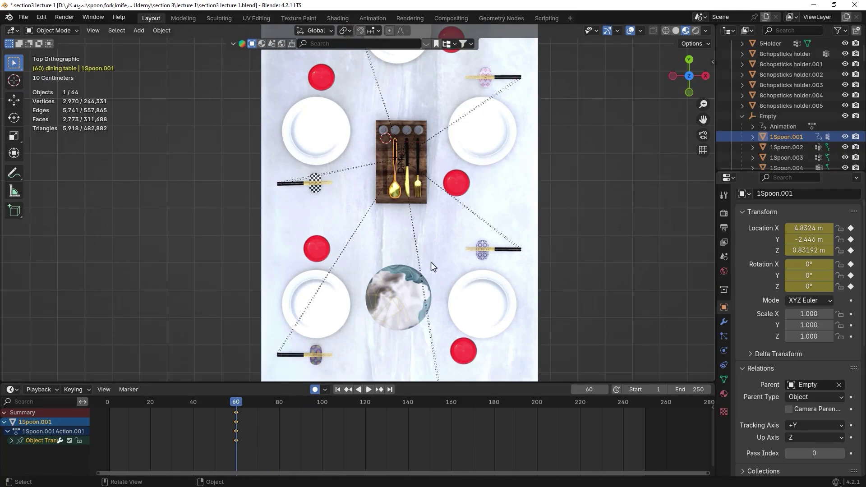
- Keyframe 1Spoon.001's location and rotation at about X 4.696 m, Y -2.792 m on frame 70 and X 4.684 m, Y -3.116 m on frame 75
scroll(369, 246, up, 1)
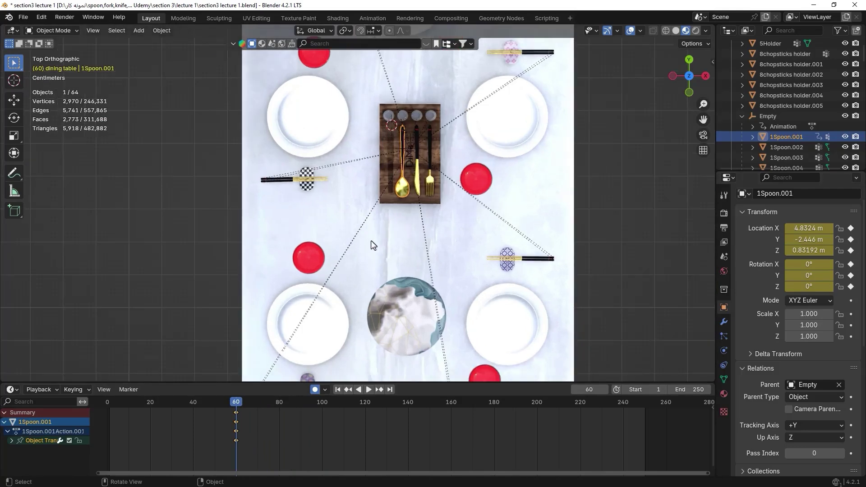
scroll(379, 204, down, 1)
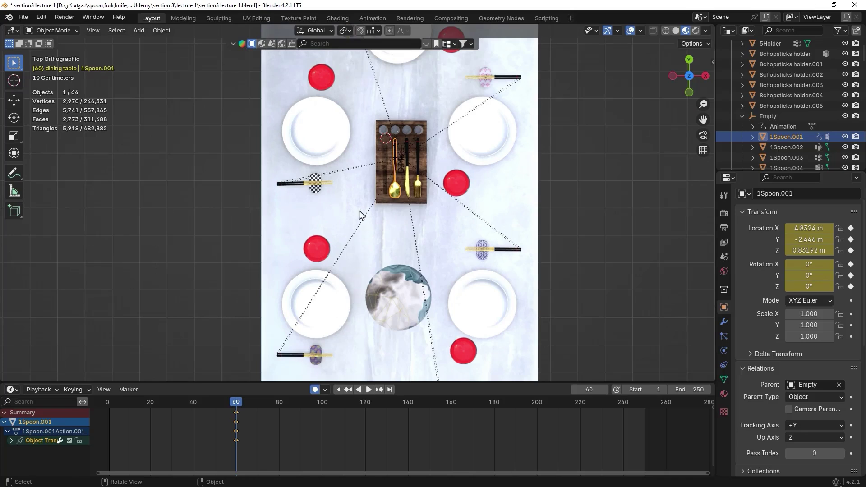
right_click(361, 215)
drag(241, 400, 256, 403)
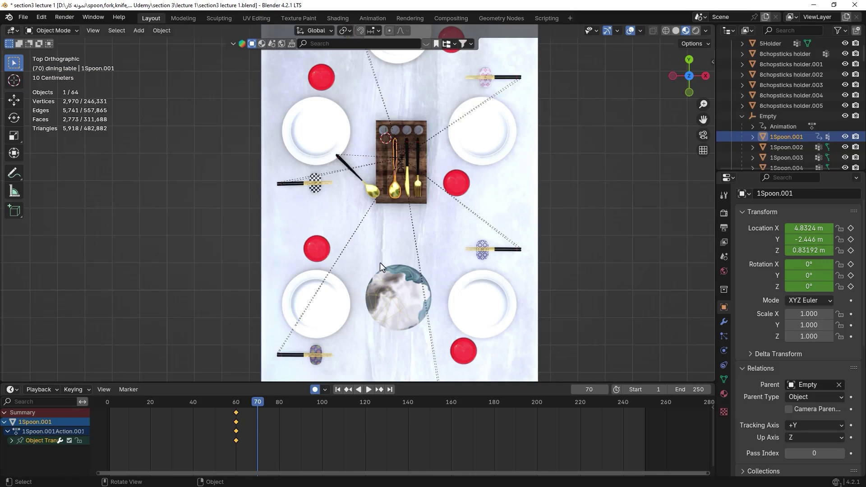
key(g)
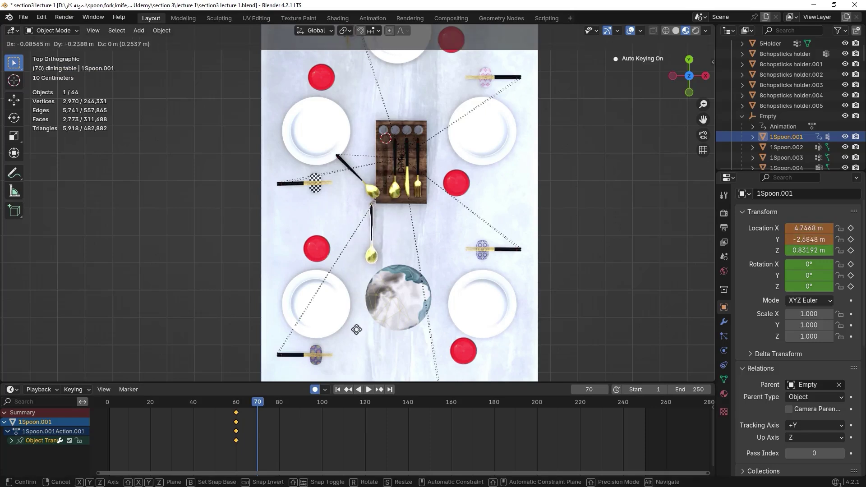
click(342, 357)
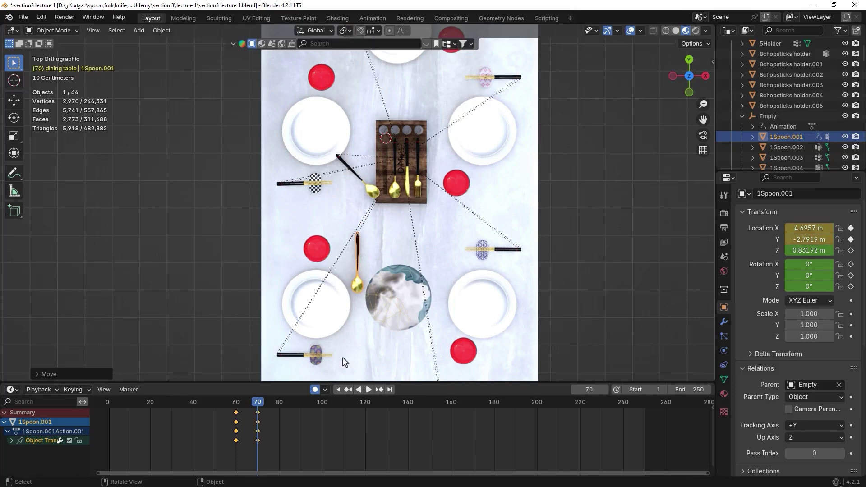
shift+middle_drag(384, 318, 397, 218)
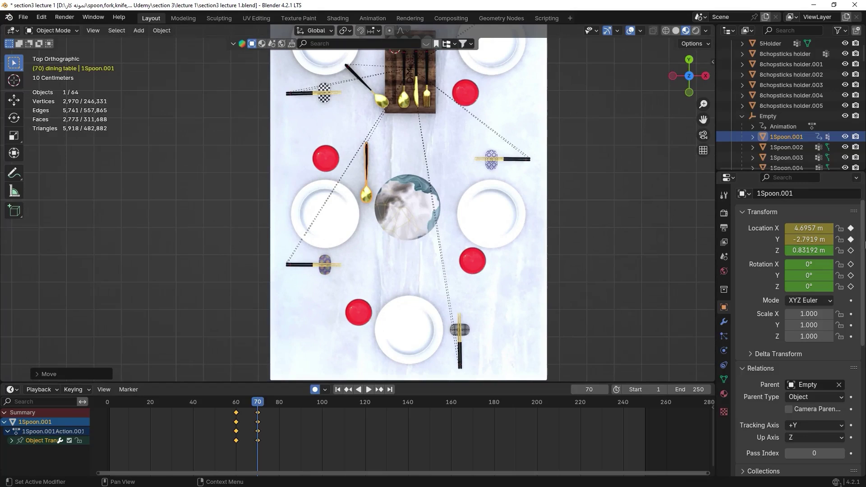
click(850, 251)
drag(851, 261, 850, 286)
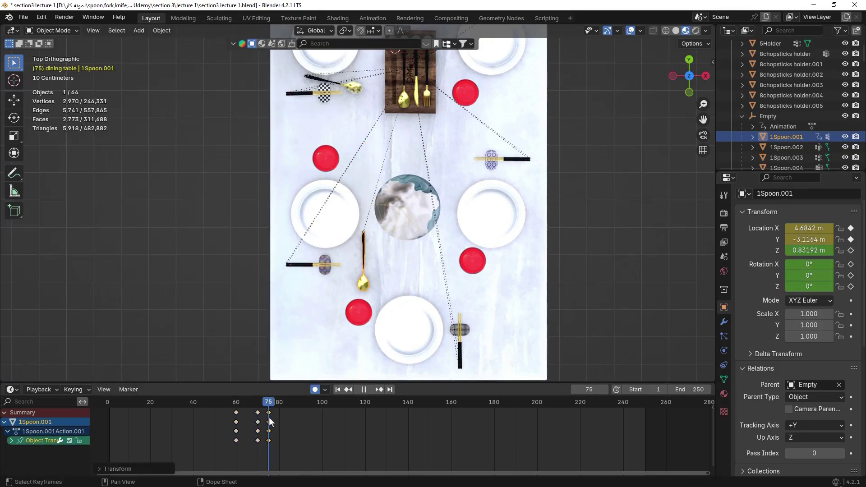
key(Escape)
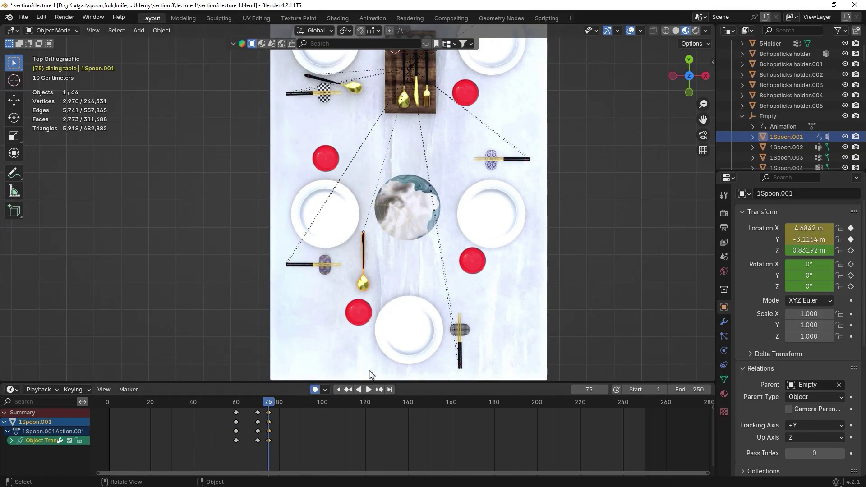
drag(851, 251, 849, 285)
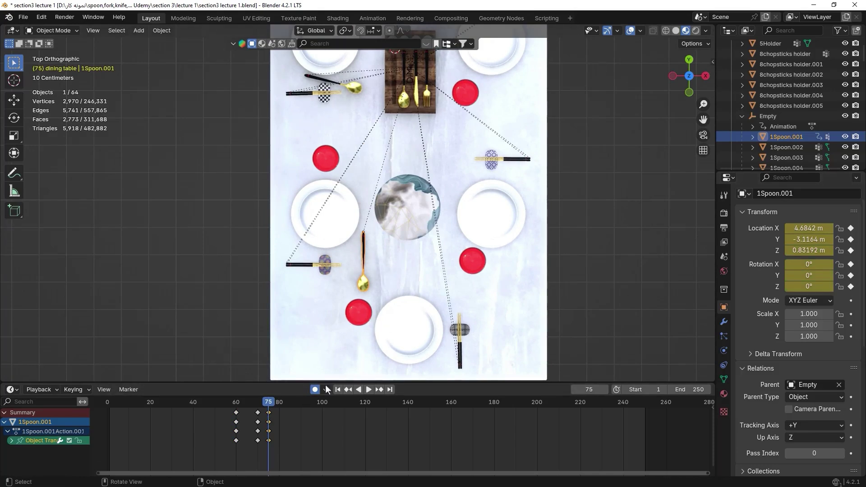
- At frame 80, rotate the spoon to about 31.7° on Z and move it over the purple rest, to about X 4.459 m, Y -3.141 m
drag(272, 404, 279, 404)
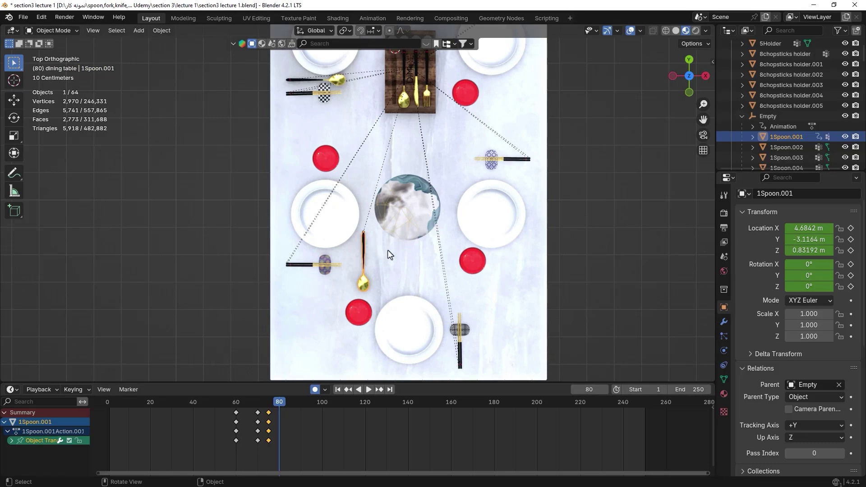
key(r)
click(423, 236)
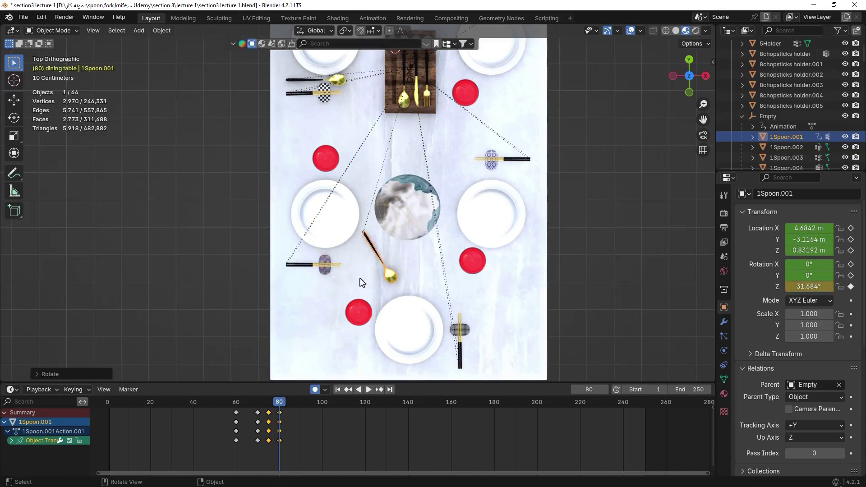
key(g)
click(303, 286)
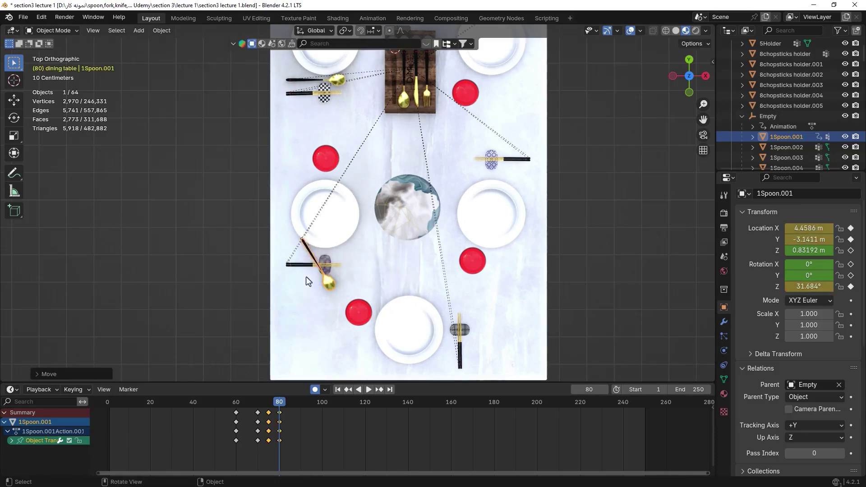
- Rotate the spoon to about 66.2° on Z and move it between the plate and chopsticks, to about X 4.422 m, Y -3.153 m
scroll(310, 266, up, 5)
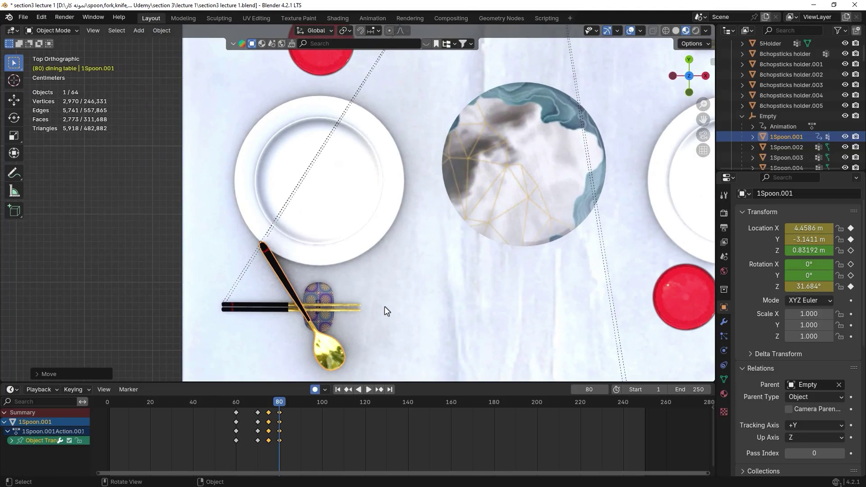
key(g)
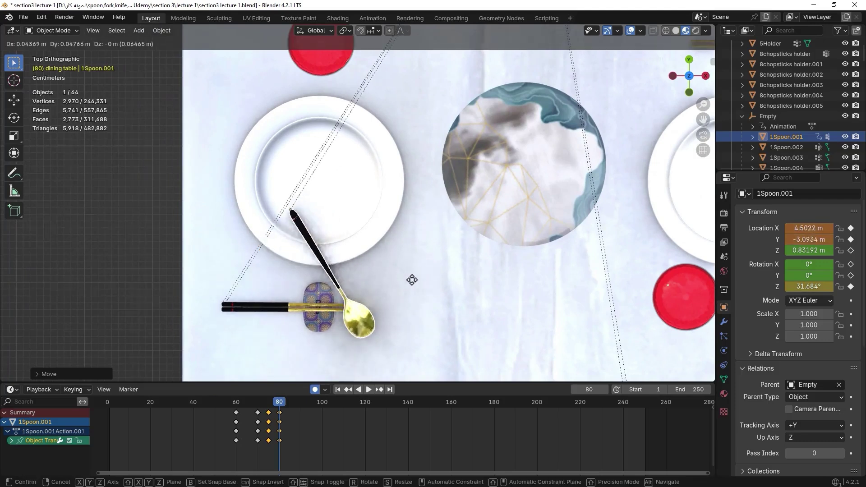
key(r)
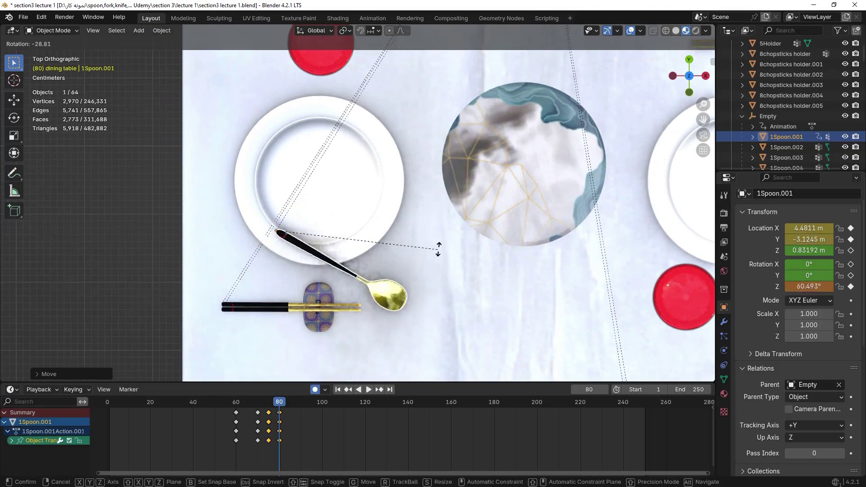
click(440, 237)
key(g)
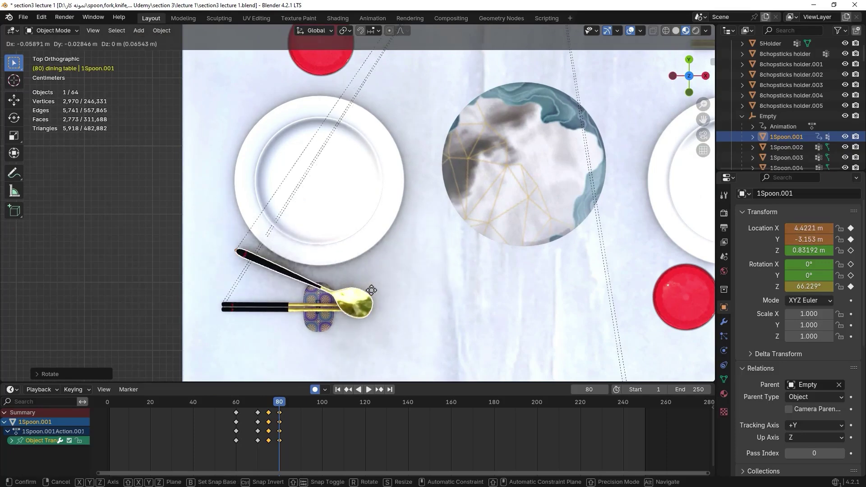
click(387, 306)
- Align the spoon with the chopsticks at about 88° on Z, X 4.403 m, Y -3.188 m, keyframing location and rotation at frame 80
key(r)
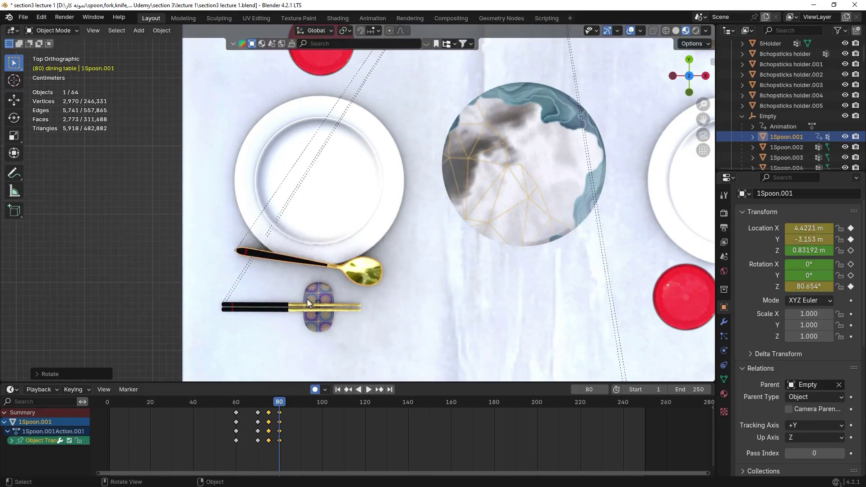
click(410, 295)
key(g)
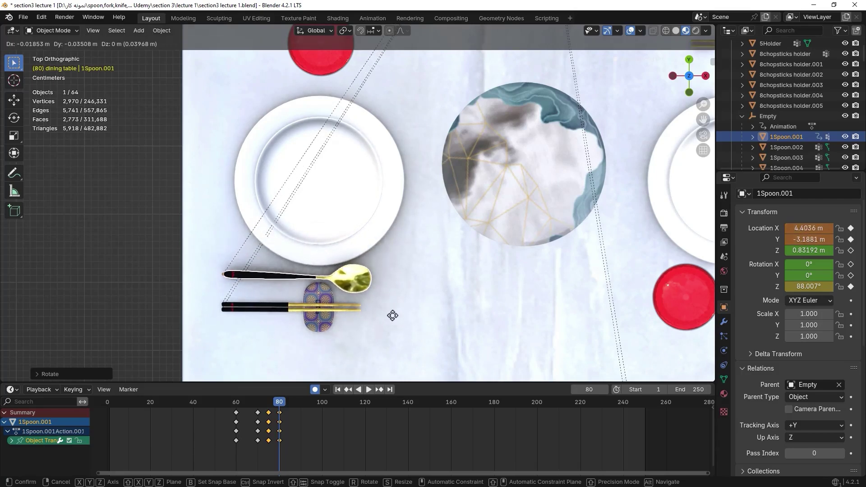
click(392, 315)
key(KP_1)
key(g)
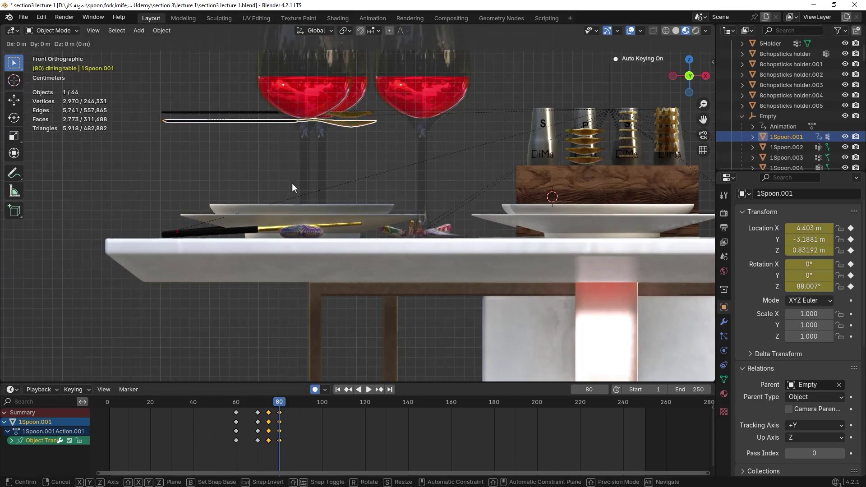
click(292, 183)
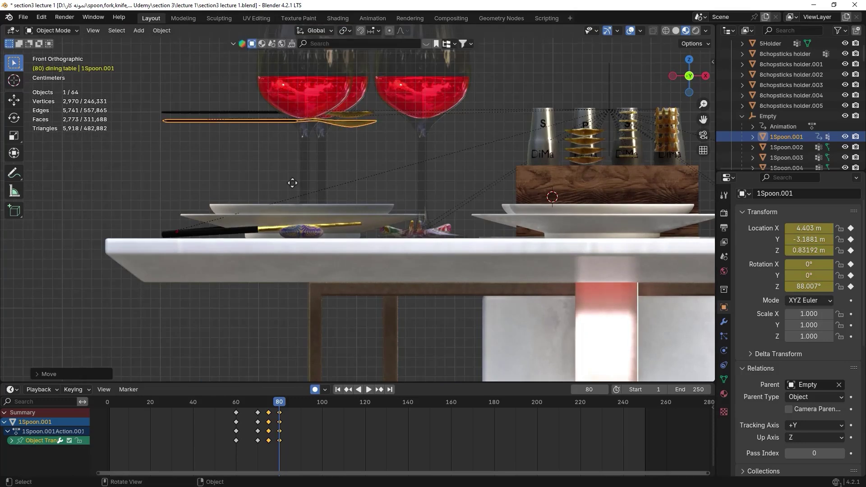
key(ctrl+z)
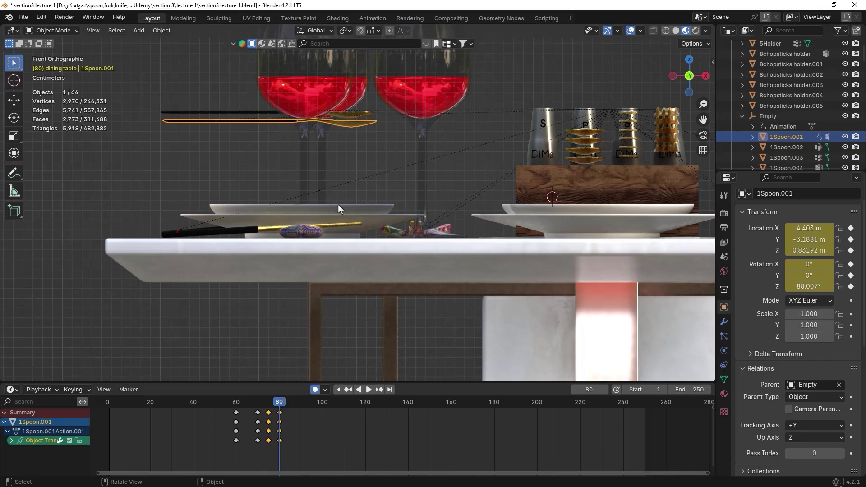
- Scrub through 1Spoon.001's motion, then at frame 100 lower the spoon along Z onto the table, to about Z 0.719 m
drag(279, 402, 256, 402)
middle_drag(374, 112, 378, 194)
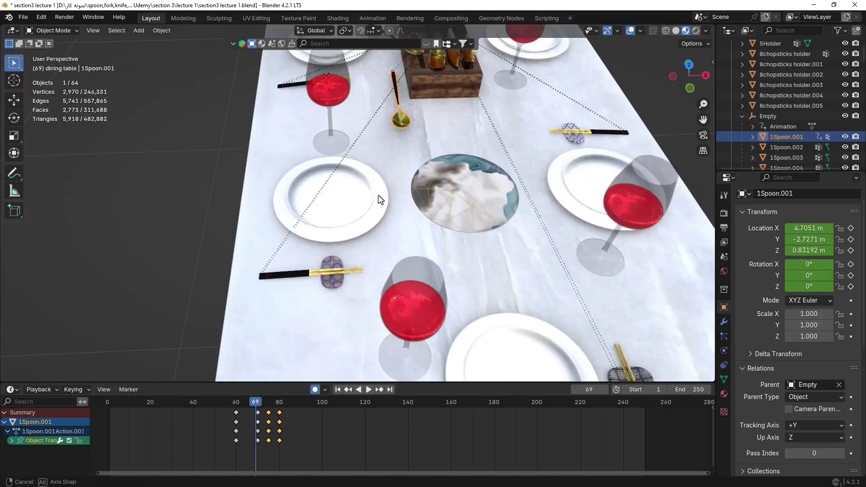
drag(255, 402, 280, 404)
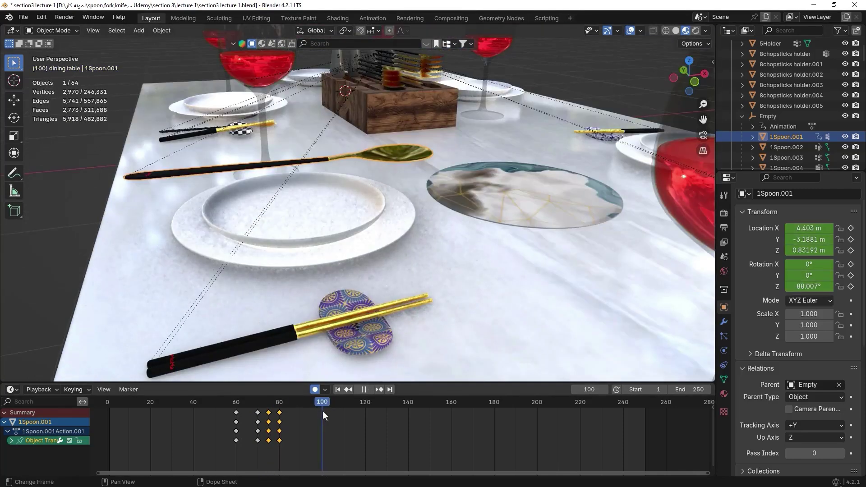
key(space)
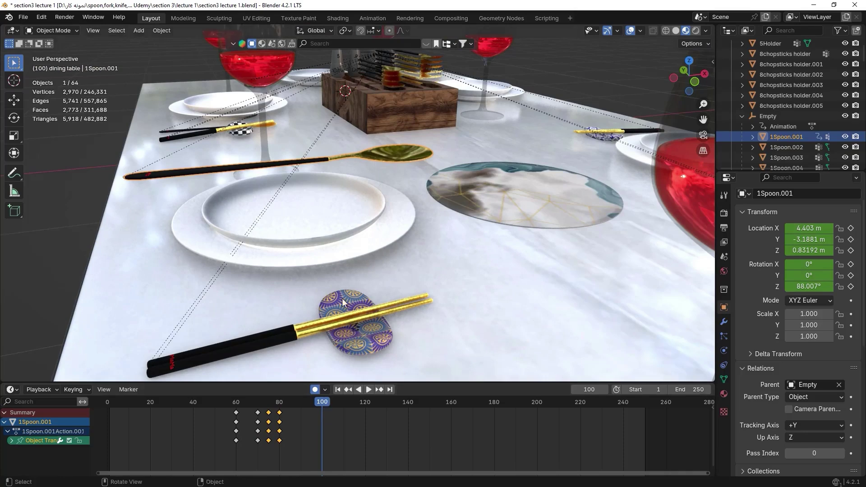
key(KP_1)
scroll(318, 210, up, 1)
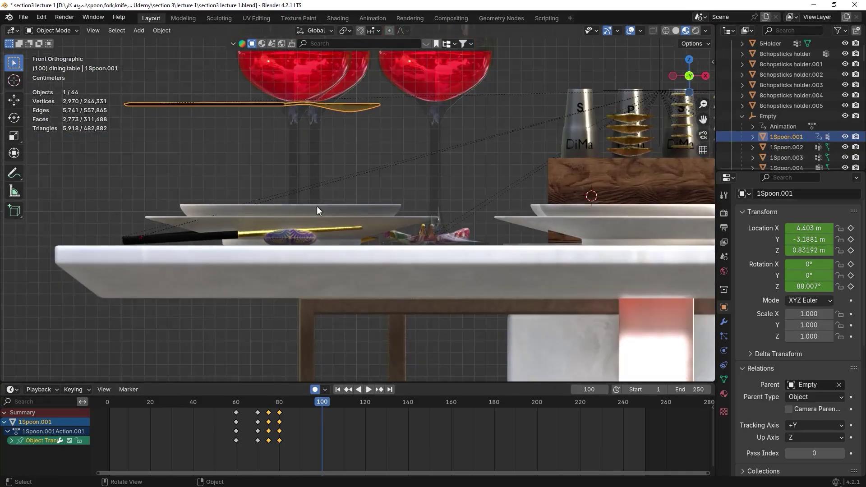
key(g)
key(z)
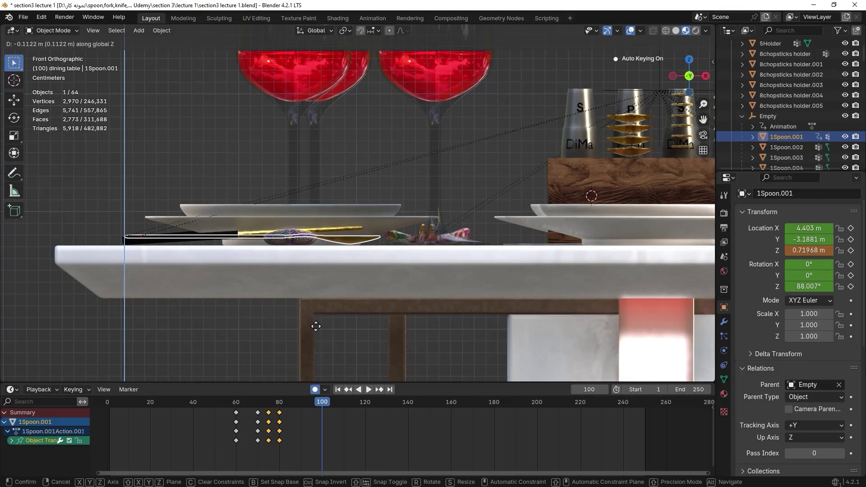
click(317, 326)
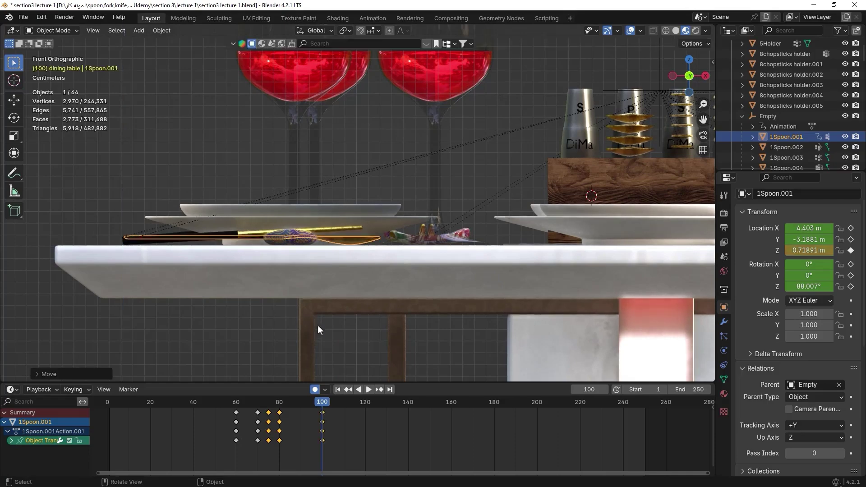
- Keyframe all location and rotation channels of 1Spoon.001 at frame 100
middle_drag(317, 325, 466, 250)
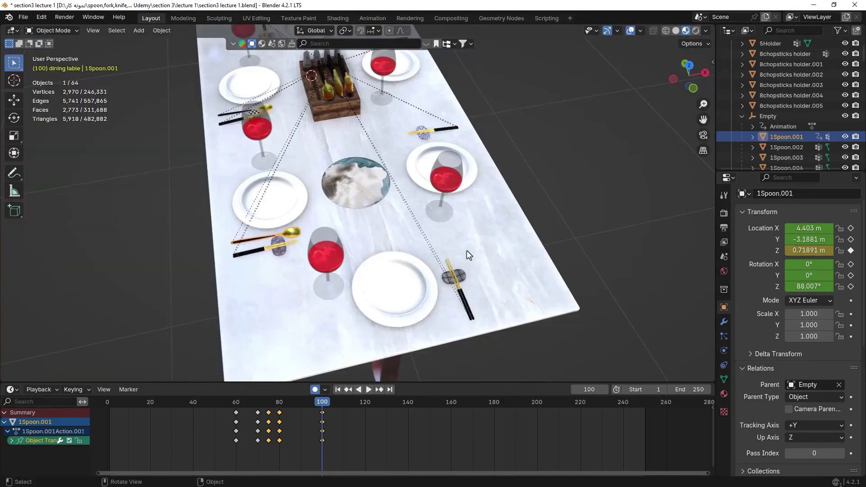
click(850, 228)
click(850, 275)
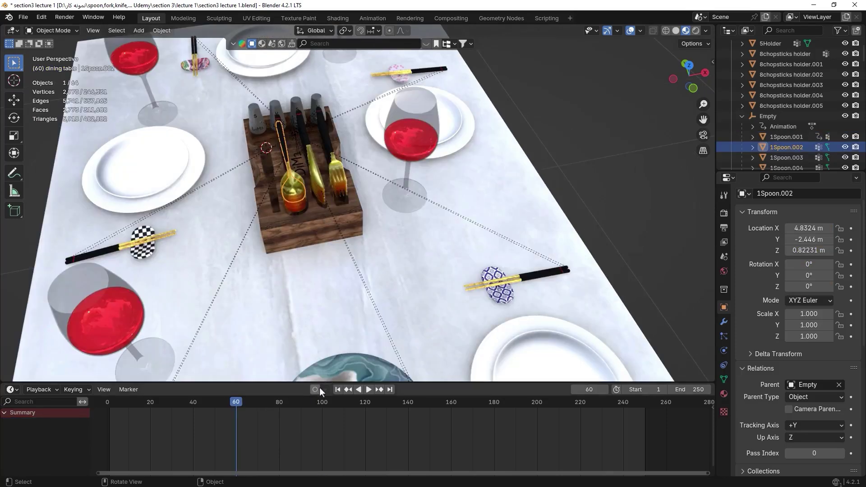
- Keyframe 1Spoon.002's location and rotation in the cutlery tray at frame 60
click(850, 228)
click(850, 275)
scroll(318, 208, down, 6)
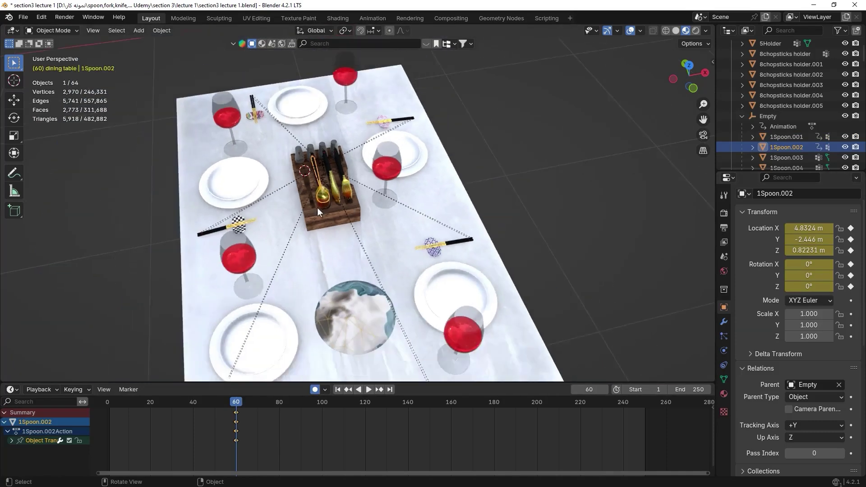
shift+middle_drag(353, 271, 309, 248)
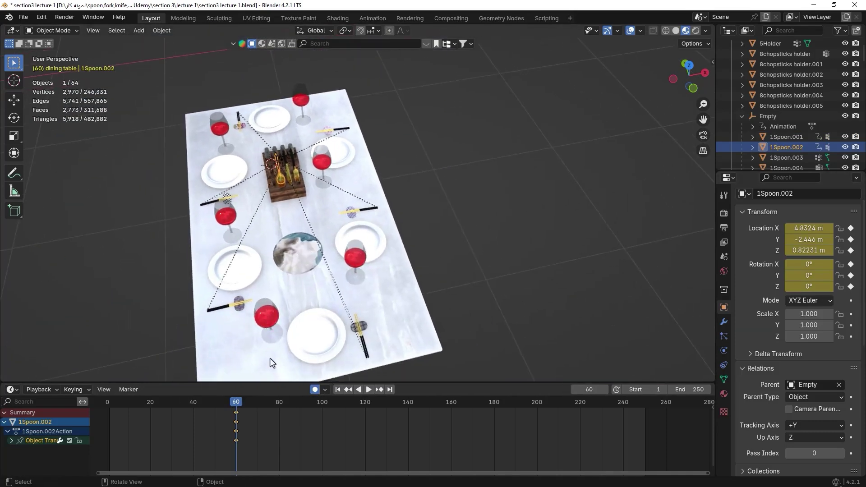
- At frame 70, move 1Spoon.002 out of the tray in top view to about X 4.989 m, Y -3.021 m and keyframe it
mouse_move(238, 405)
mouse_down()
mouse_move(336, 404)
mouse_move(163, 403)
mouse_move(237, 415)
mouse_up()
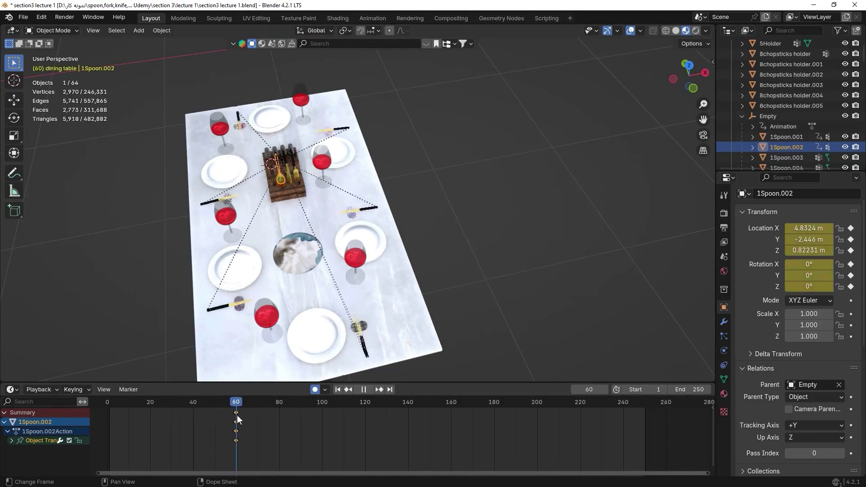
scroll(305, 209, up, 3)
scroll(305, 230, down, 2)
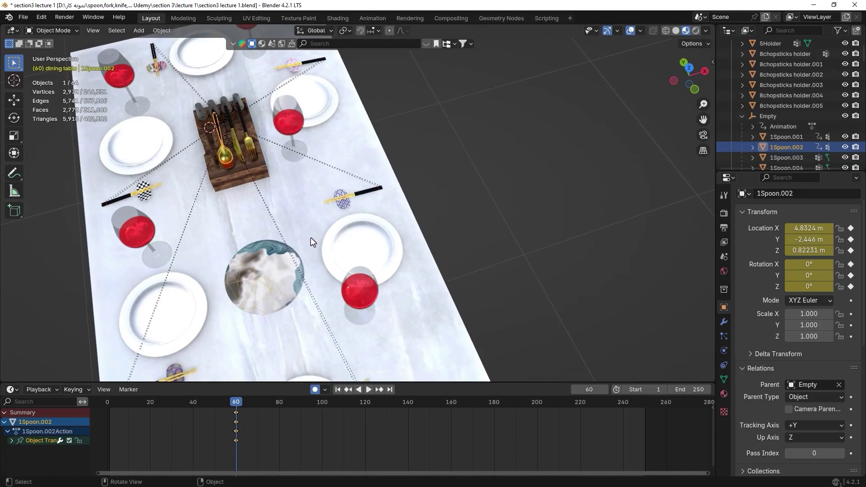
middle_drag(310, 237, 352, 420)
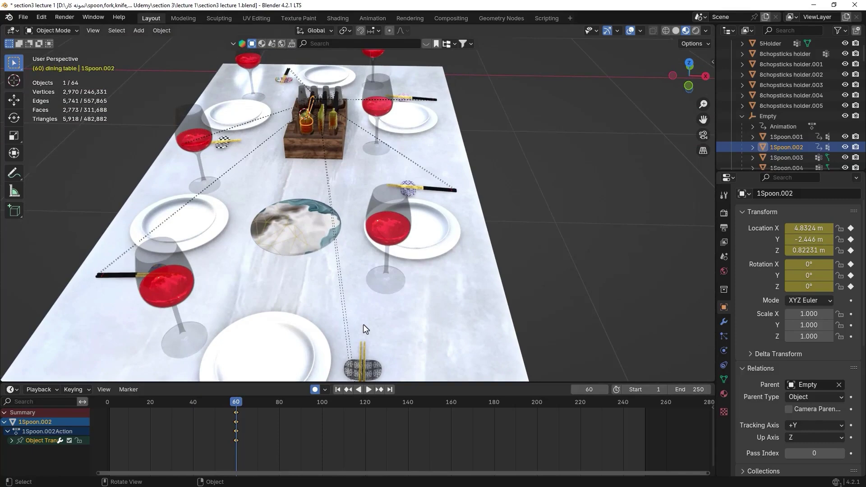
key(KP_7)
shift+middle_drag(341, 186, 335, 220)
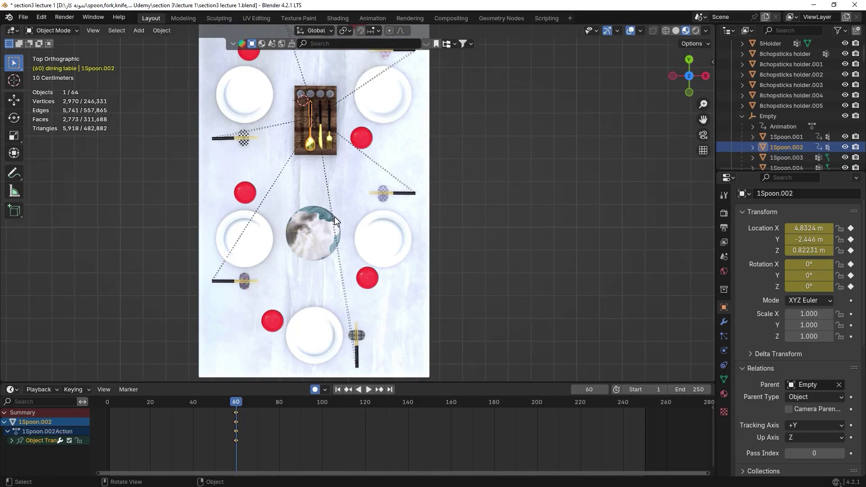
click(336, 221)
key(ctrl+z)
key(space)
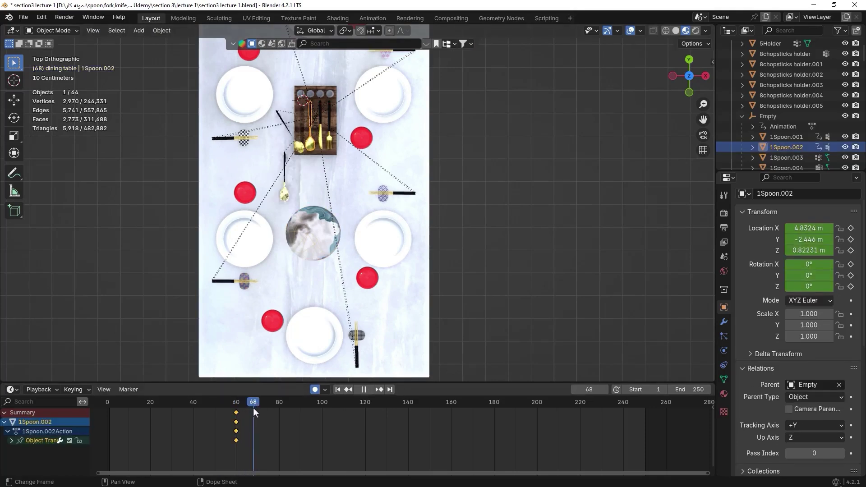
key(space)
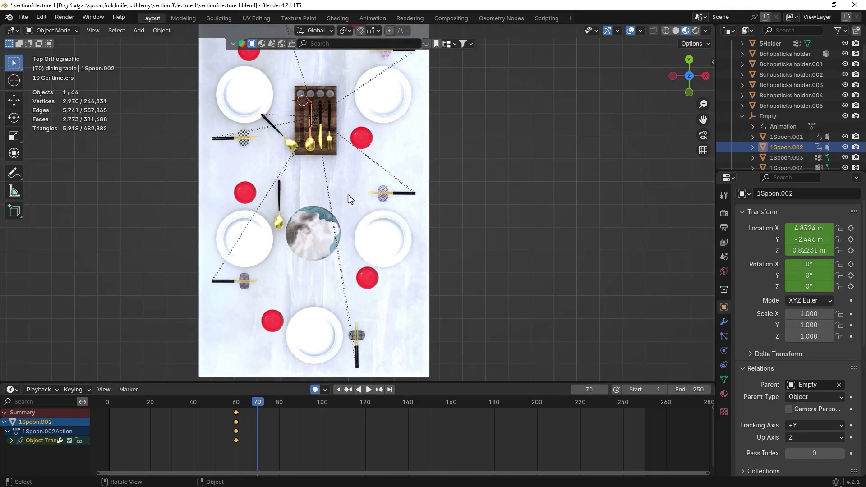
key(g)
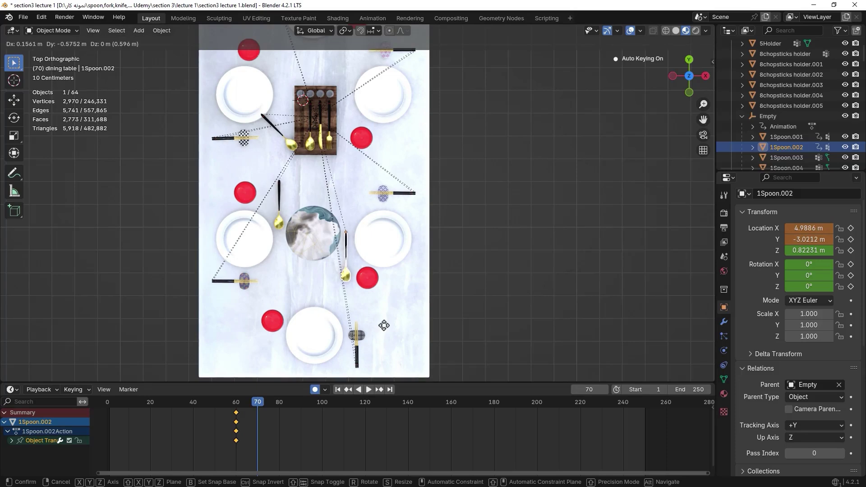
click(375, 325)
- At frame 80, move 1Spoon.002 between the end plate and its chopsticks, to about X 4.993 m, Y -3.399 m, keyframing location and rotation
scroll(337, 341, up, 3)
shift+middle_drag(337, 341, 381, 337)
key(Up)
key(KP_7)
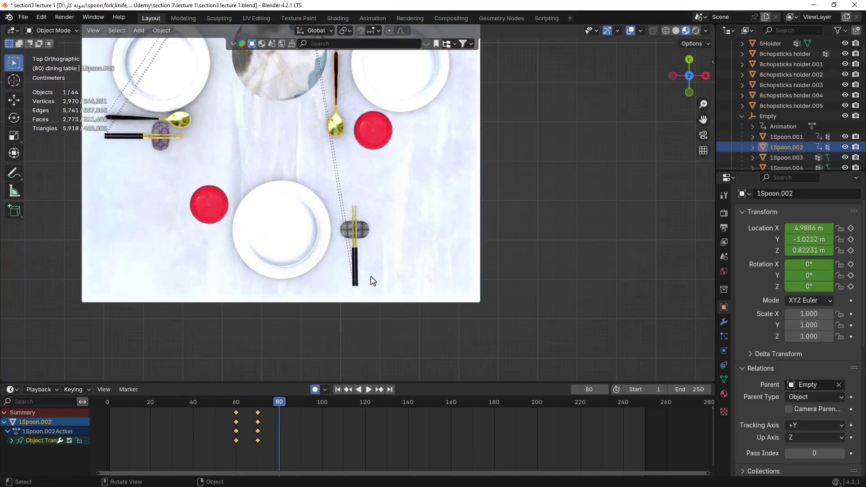
key(g)
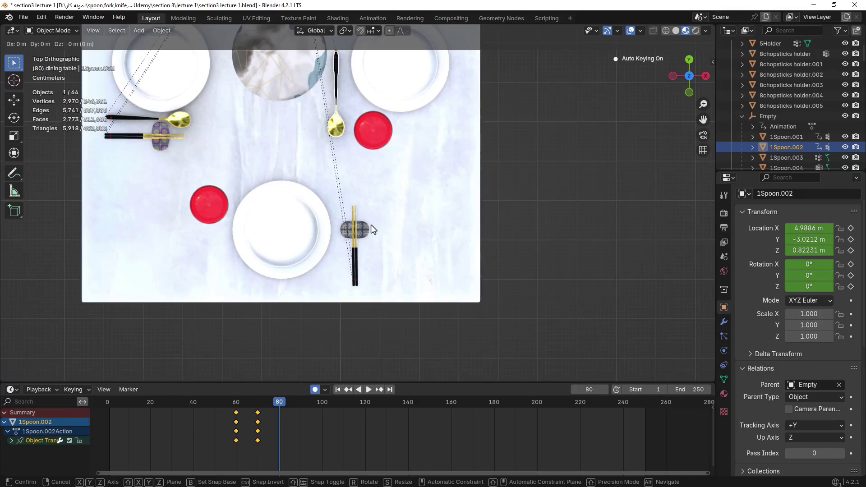
click(373, 373)
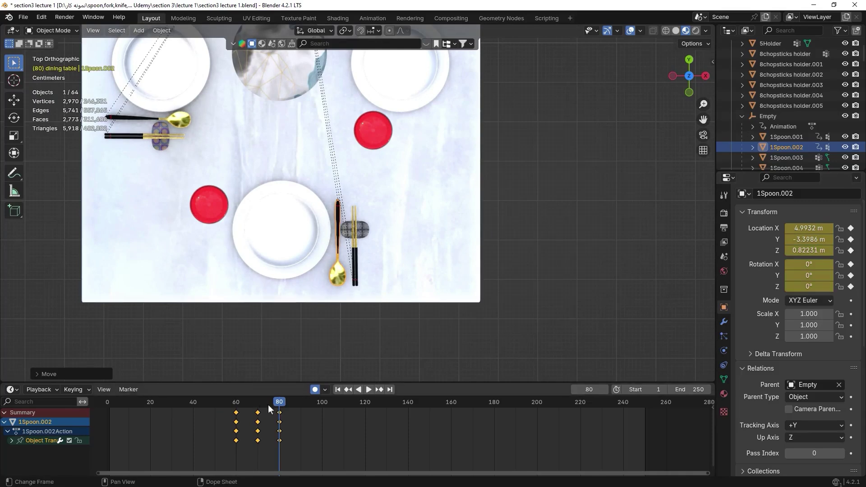
- At frame 100, rotate 1Spoon.002 to about 149.5° on Z and move it to about X 4.981 m, Y -3.585 m
mouse_move(268, 404)
mouse_down()
mouse_move(256, 407)
mouse_move(279, 413)
mouse_up()
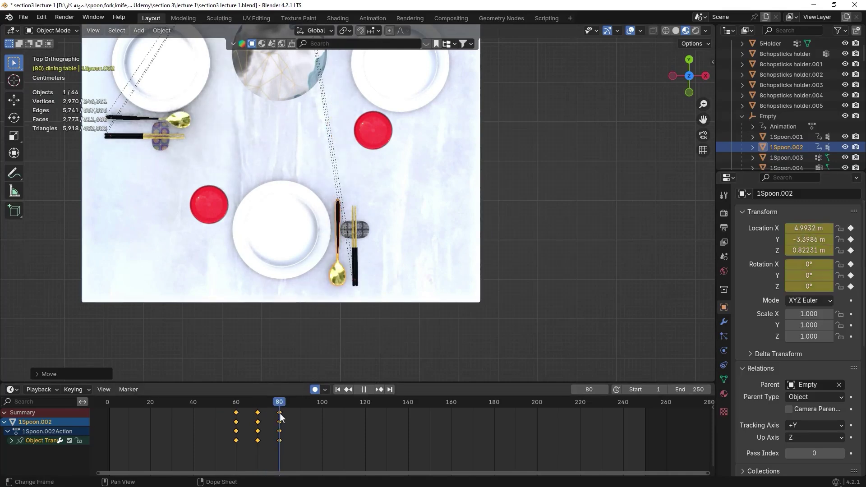
scroll(348, 270, up, 3)
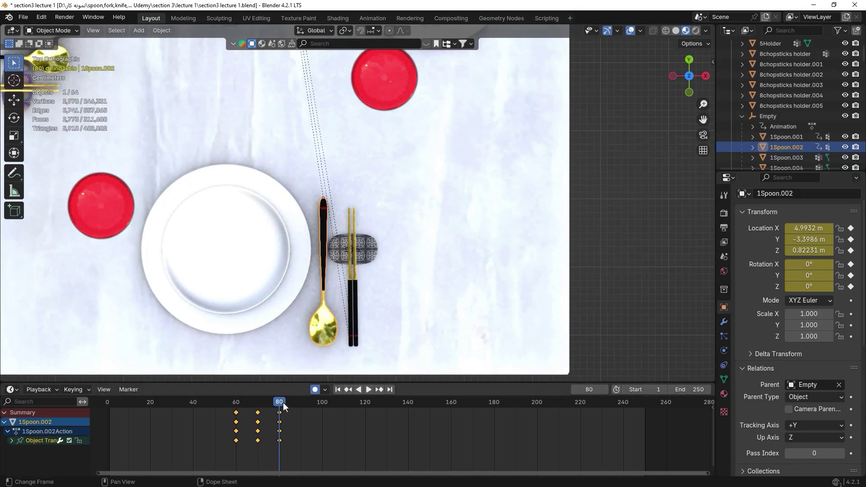
drag(282, 402, 320, 404)
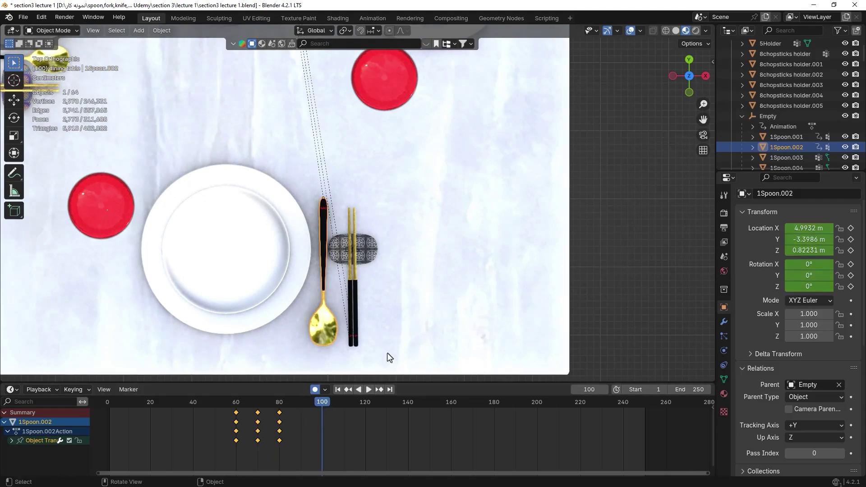
key(r)
click(447, 193)
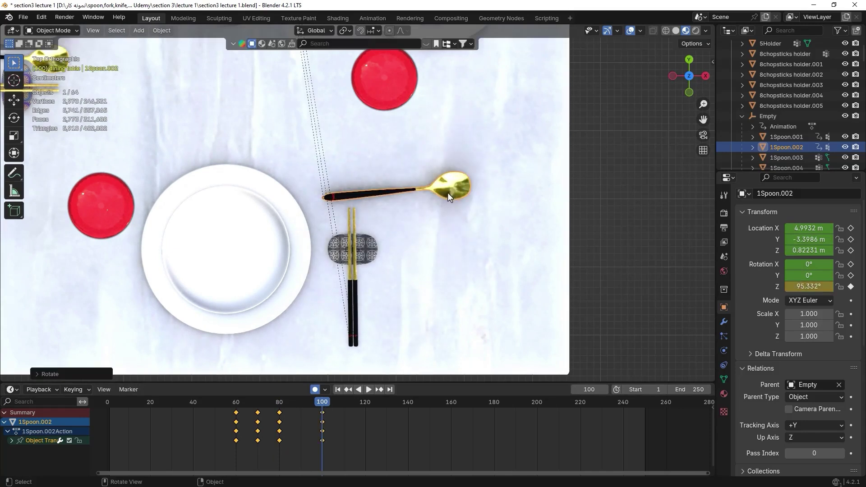
key(g)
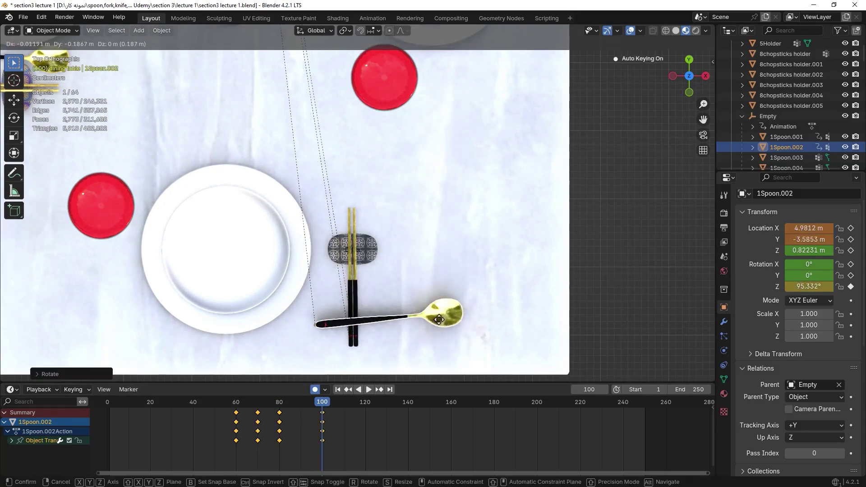
click(469, 328)
key(r)
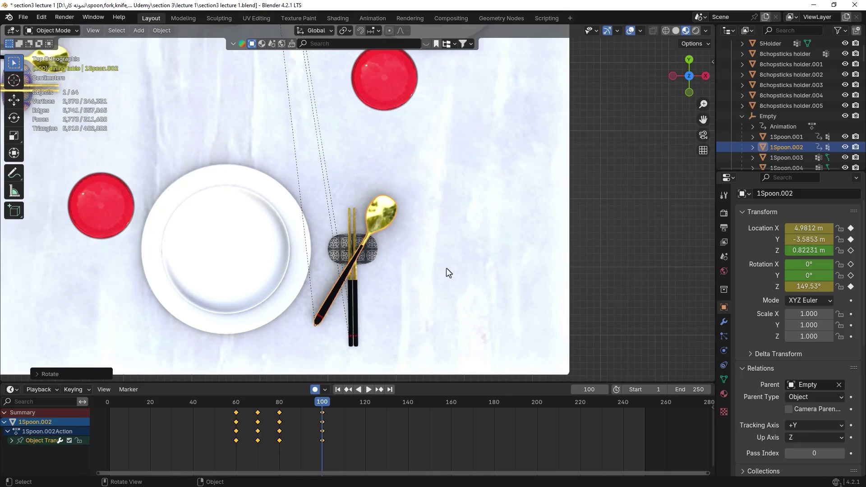
- Rotate the spoon to about 159.8° on Z and shift its handle end level with the chopsticks, to about X 4.979 m, Y -3.618 m
key(r)
click(412, 279)
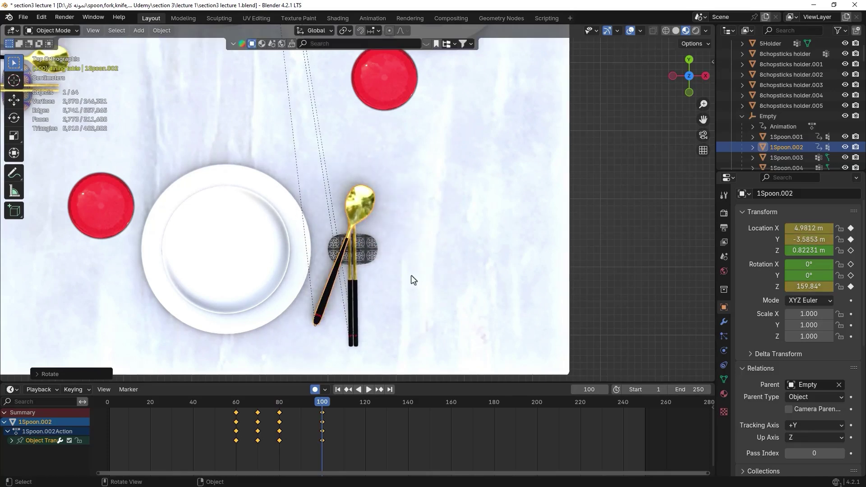
key(g)
click(415, 300)
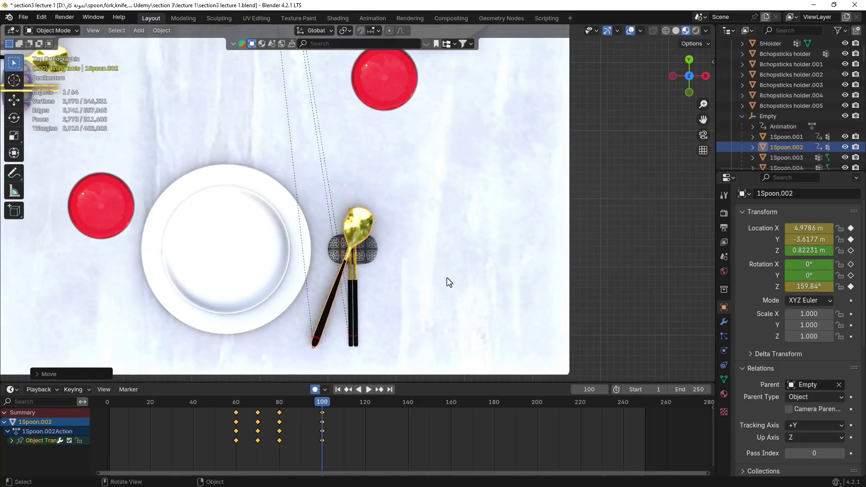
- Align the spoon parallel to the chopsticks at about 180.5° on Z, positioned at about X 4.993 m, Y -3.617 m
key(r)
click(389, 302)
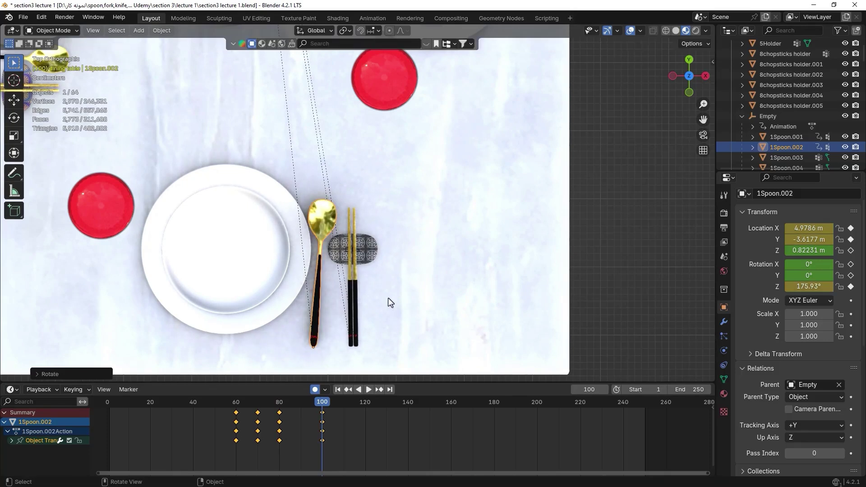
key(g)
click(421, 309)
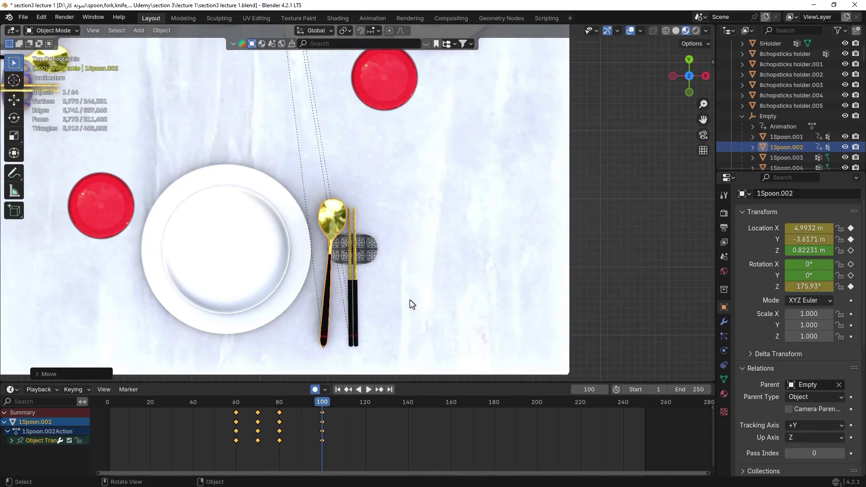
key(r)
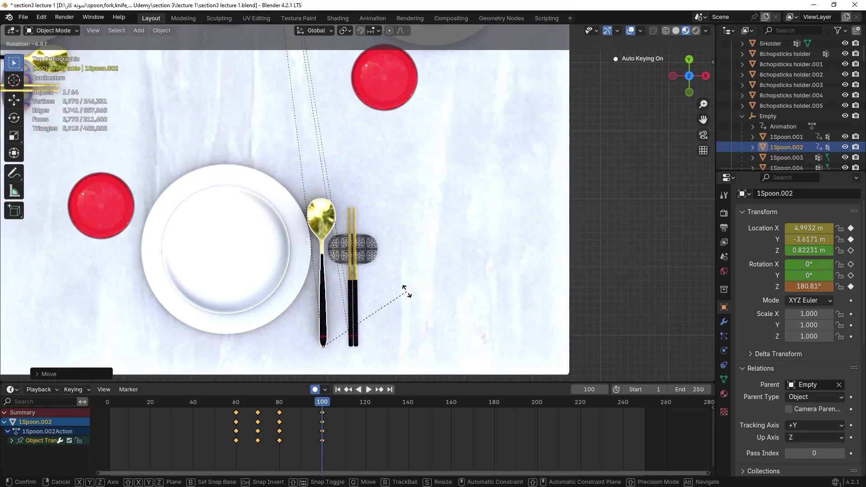
click(398, 291)
key(KP_1)
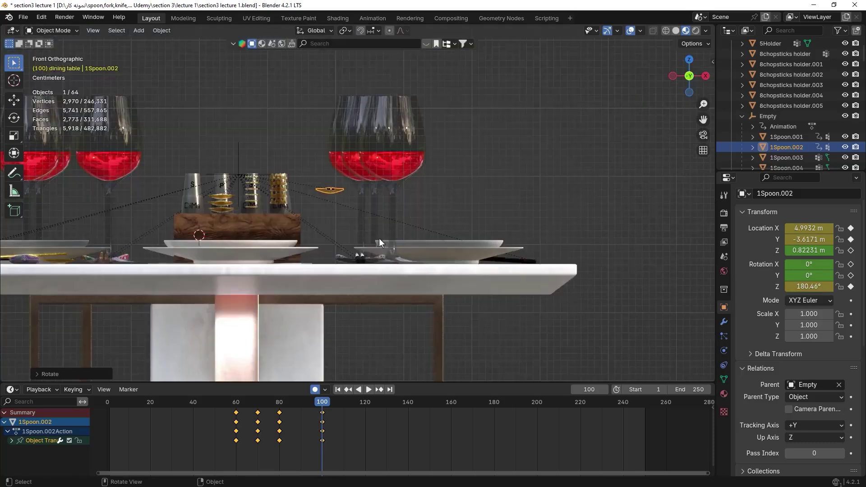
- At frame 100, lower 1Spoon.002 onto the tabletop at about Z 0.719 m and keyframe its X and Y rotation
key(g)
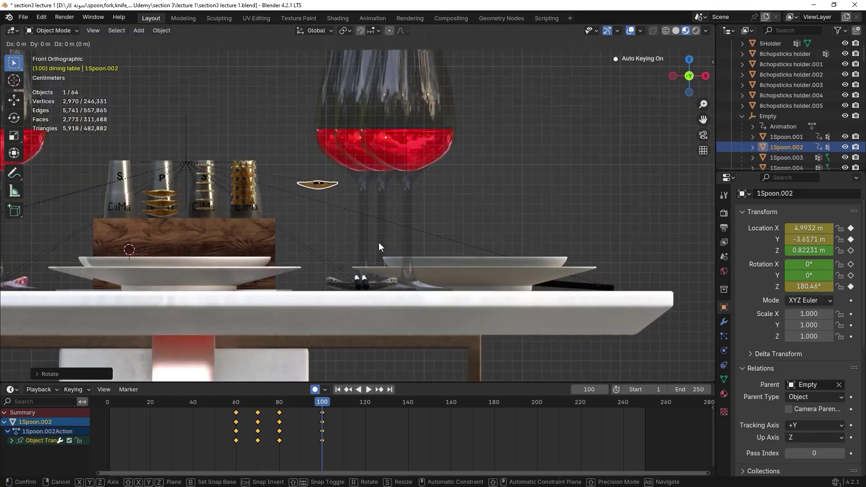
key(z)
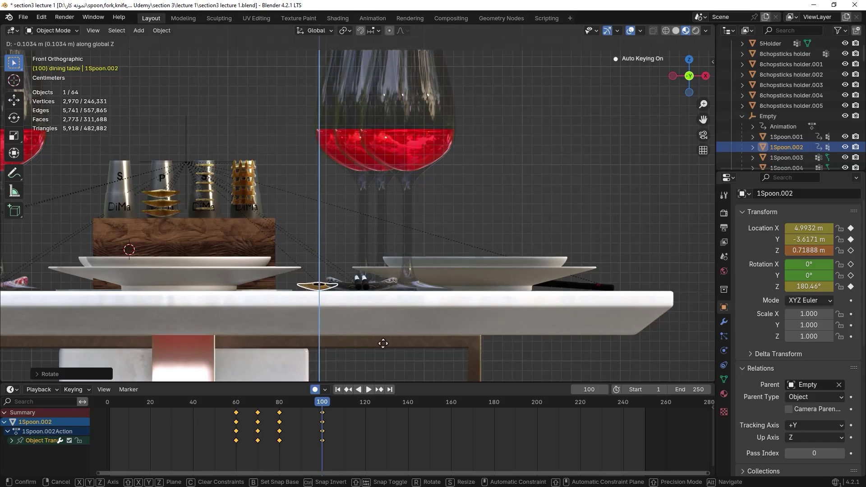
click(382, 343)
middle_drag(361, 234, 362, 290)
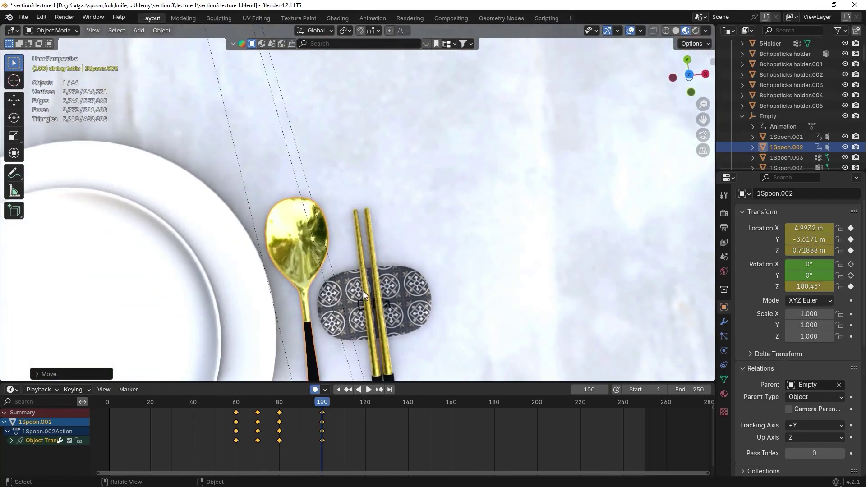
key(KP_7)
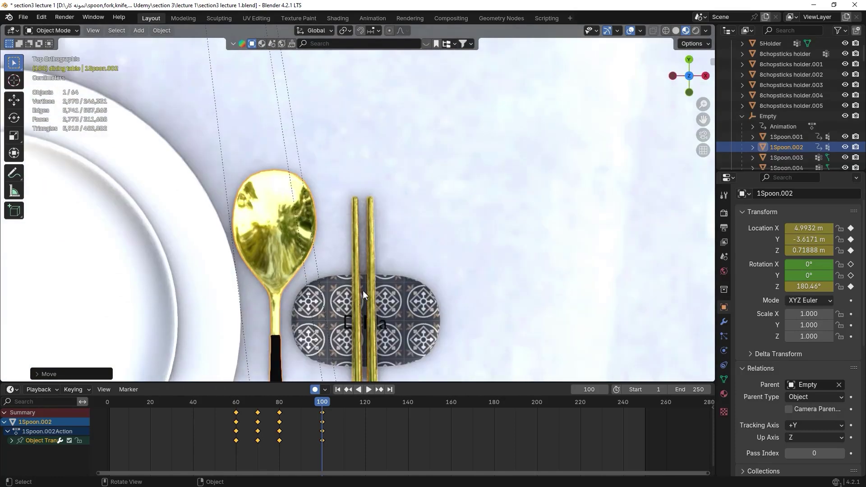
scroll(372, 184, down, 1)
scroll(367, 198, down, 1)
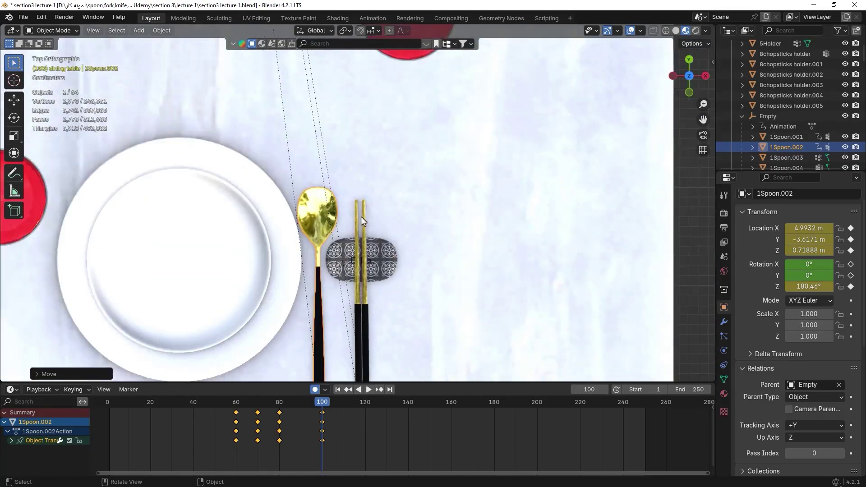
scroll(365, 228, down, 2)
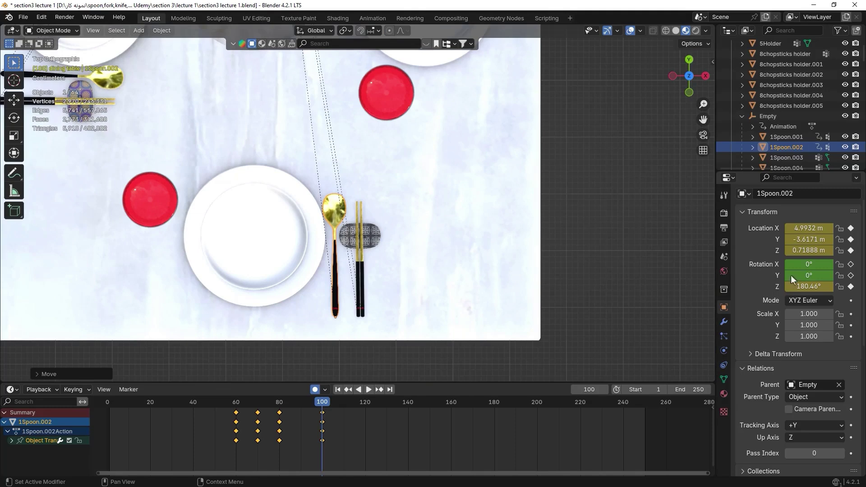
click(850, 264)
click(850, 275)
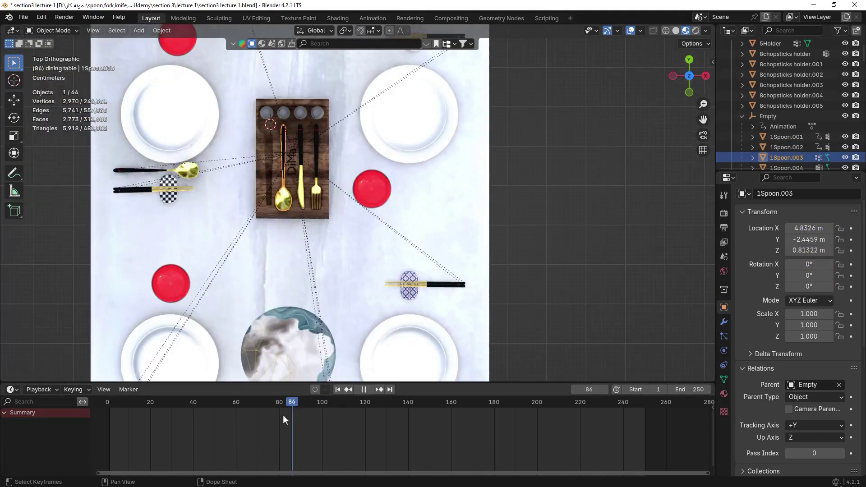
- At frame 60, keyframe the location and rotation of 1Spoon.003 in its starting position in the cutlery tray
drag(282, 415, 236, 423)
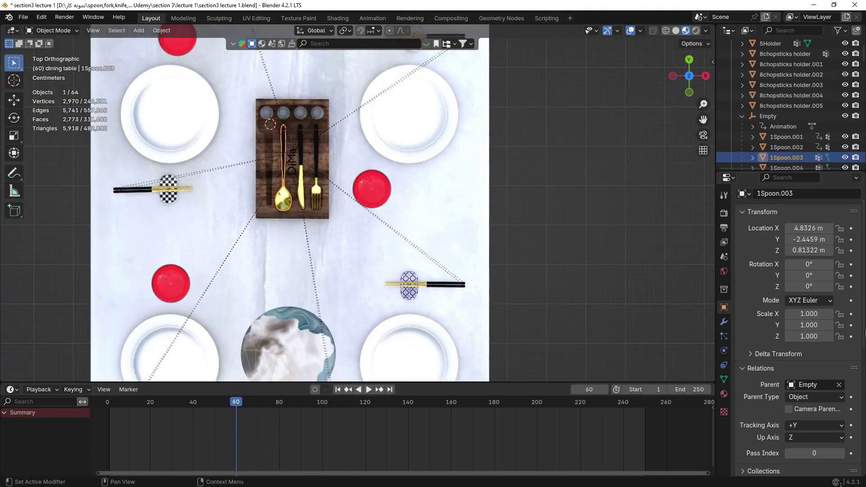
click(851, 228)
click(850, 286)
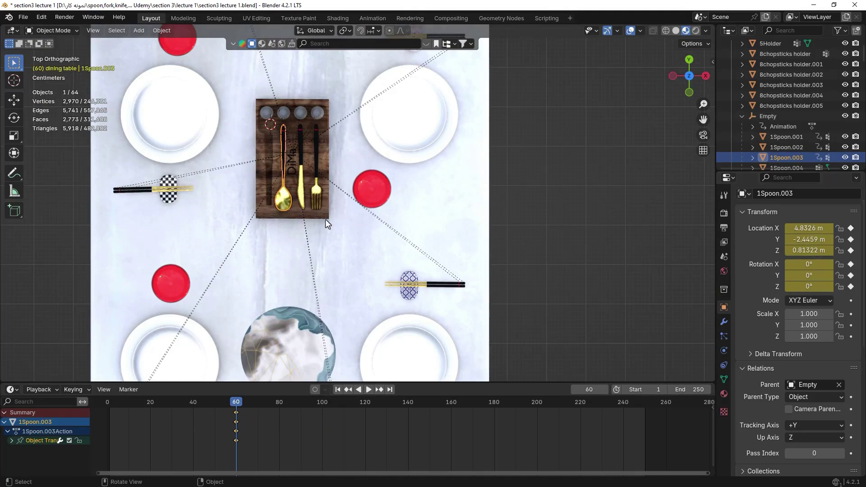
key(g)
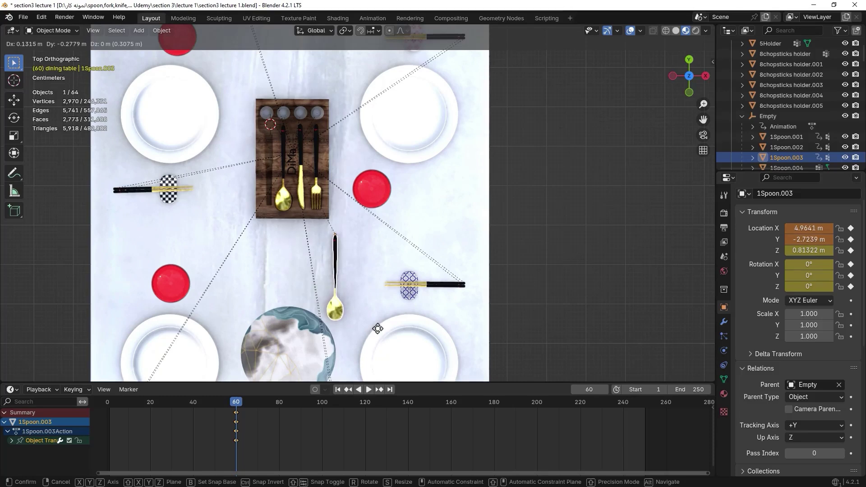
click(507, 378)
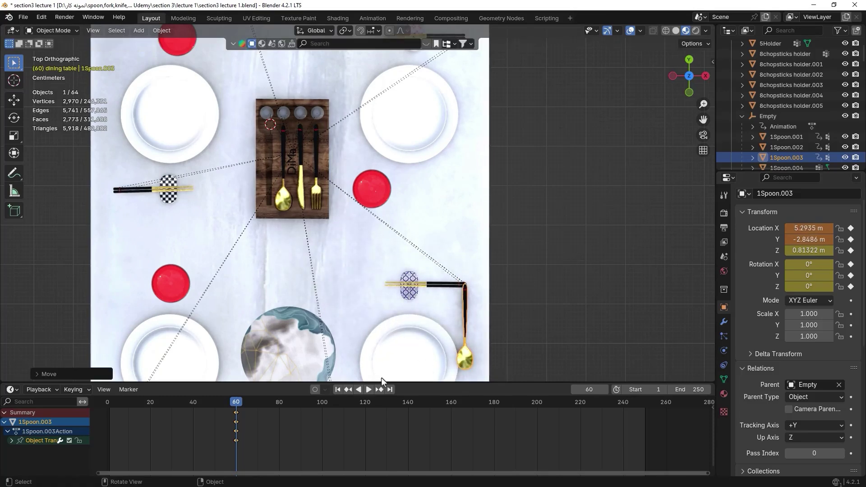
key(ctrl+z)
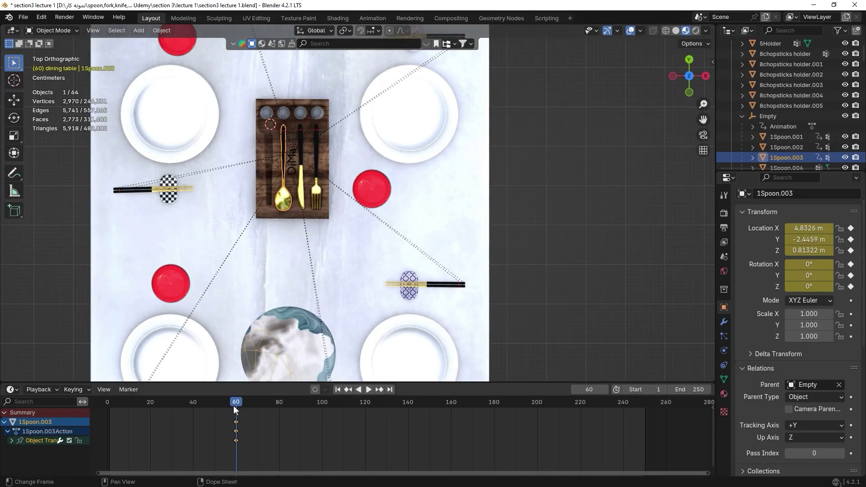
- With auto keying on, move 1Spoon.003 at frame 80 beside the plate near the blue-patterned chopstick rest, to about X 5.294 m, Y -2.922 m
drag(233, 404, 258, 410)
key(Down)
drag(240, 404, 280, 407)
key(g)
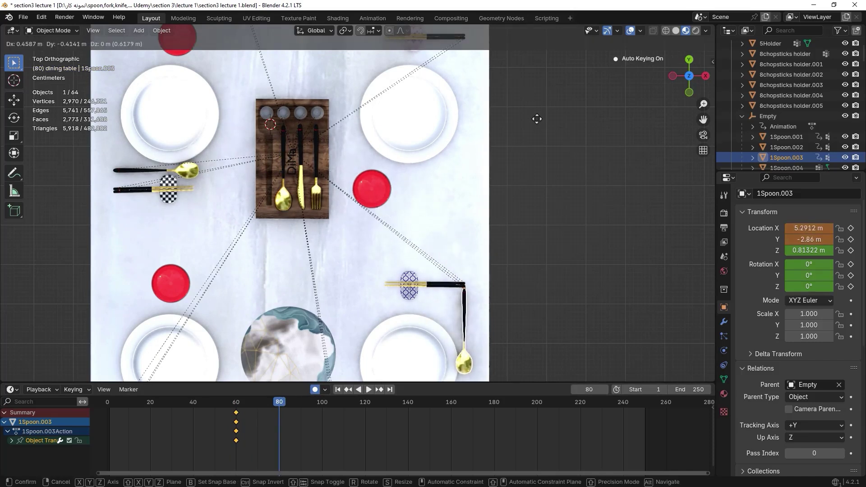
click(539, 148)
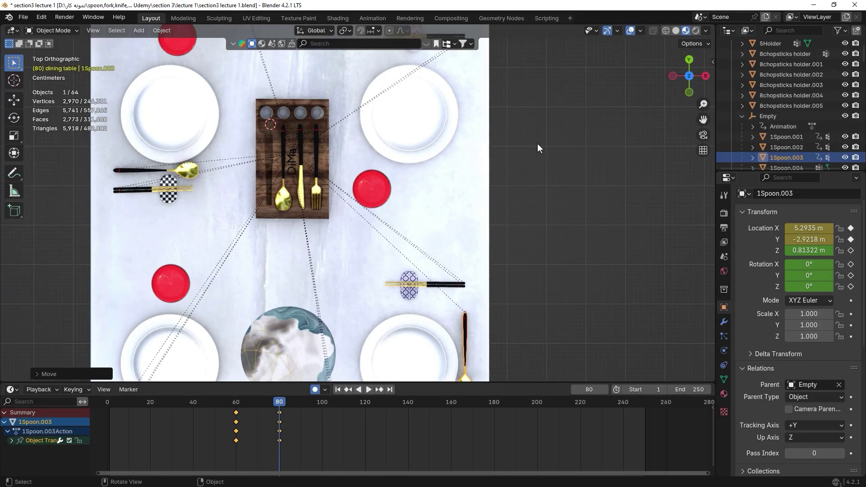
- Rotate 1Spoon.003 to about -90.5° on Z so that it lies parallel to the neighbouring chopsticks
scroll(455, 150, up, 3)
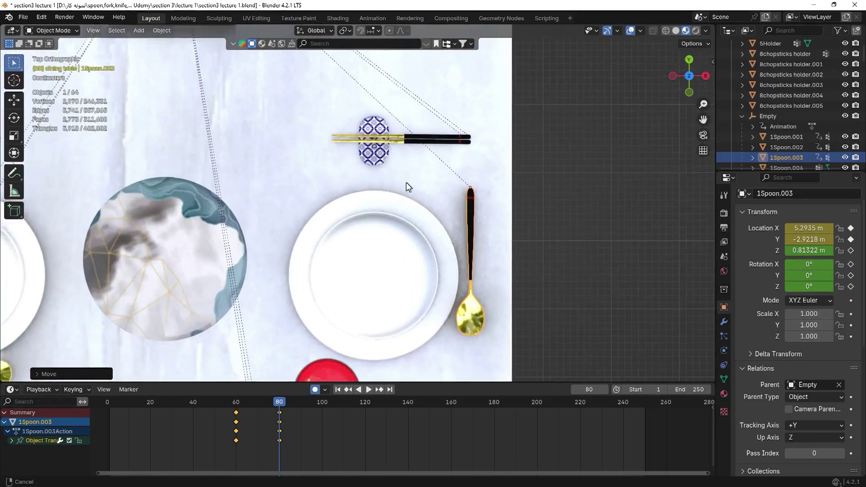
key(r)
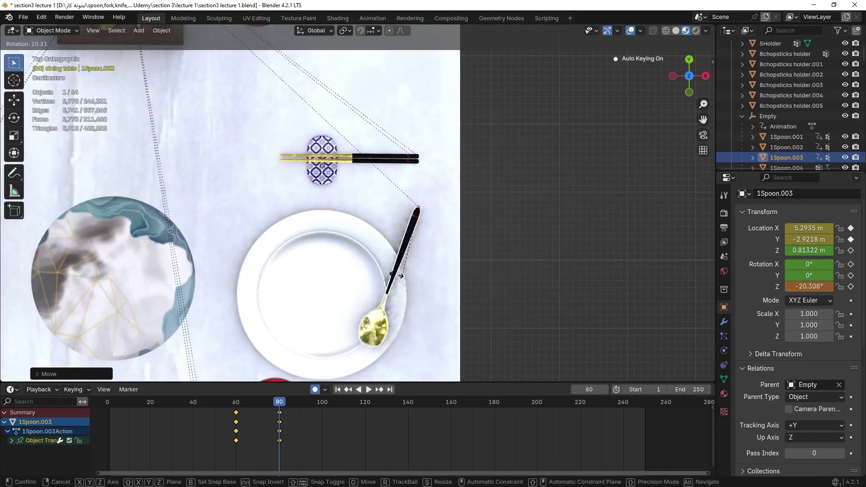
click(384, 200)
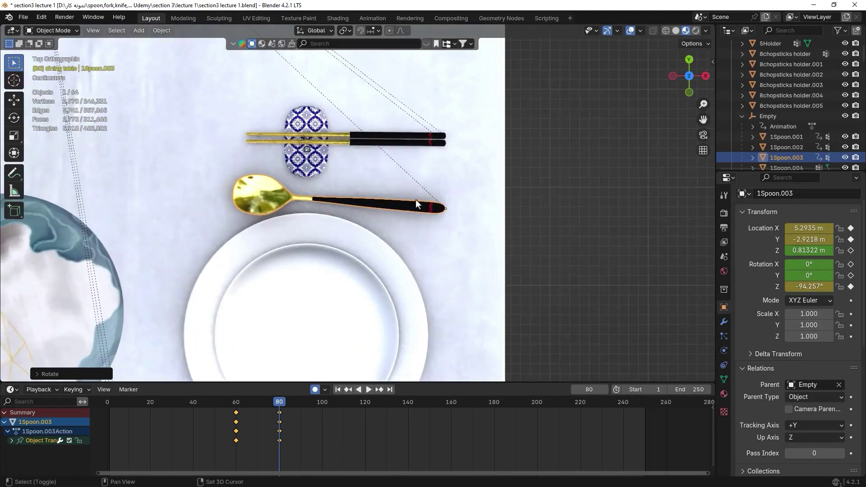
scroll(415, 199, up, 3)
key(r)
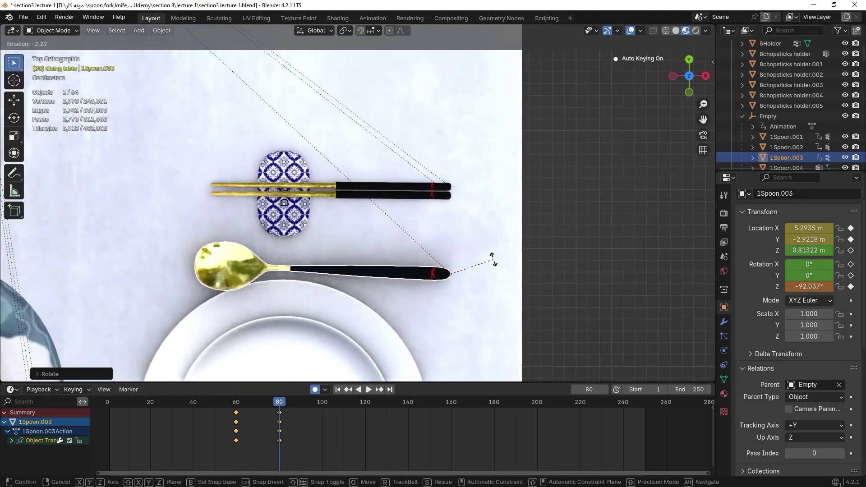
click(494, 257)
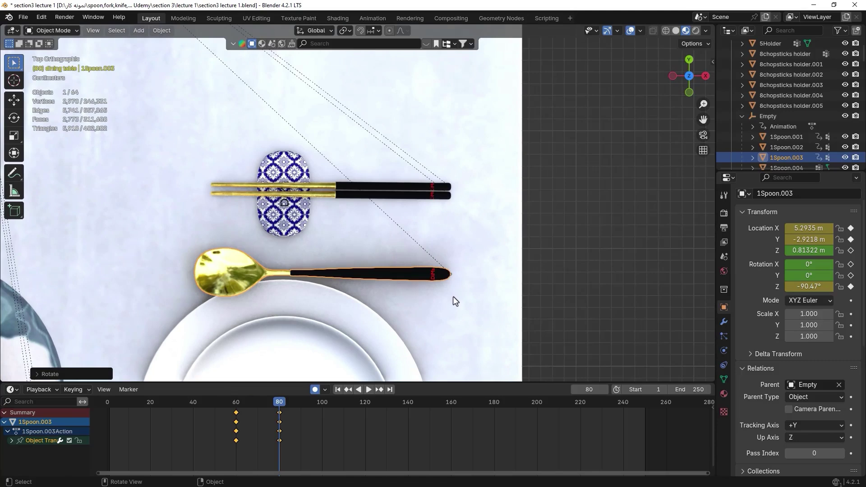
- Shift the spoon between plate and chopsticks, to about X 5.293 m, Y -2.908 m, and keyframe its location and rotation at frame 80
key(g)
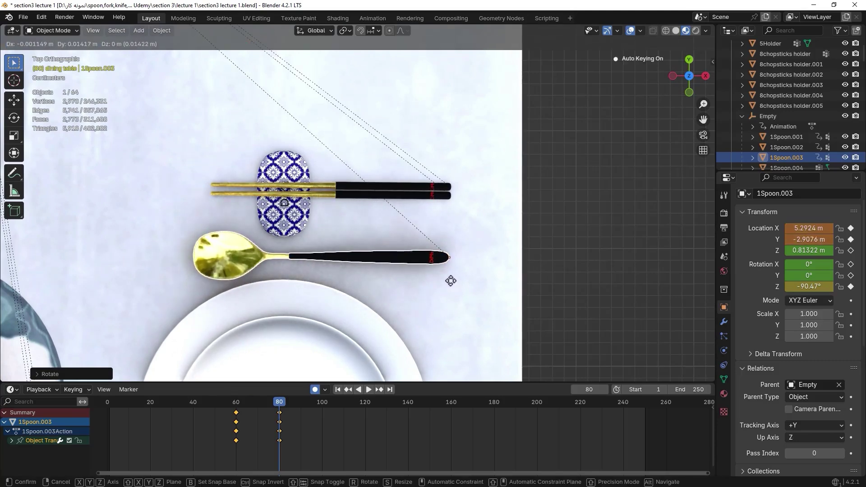
click(451, 281)
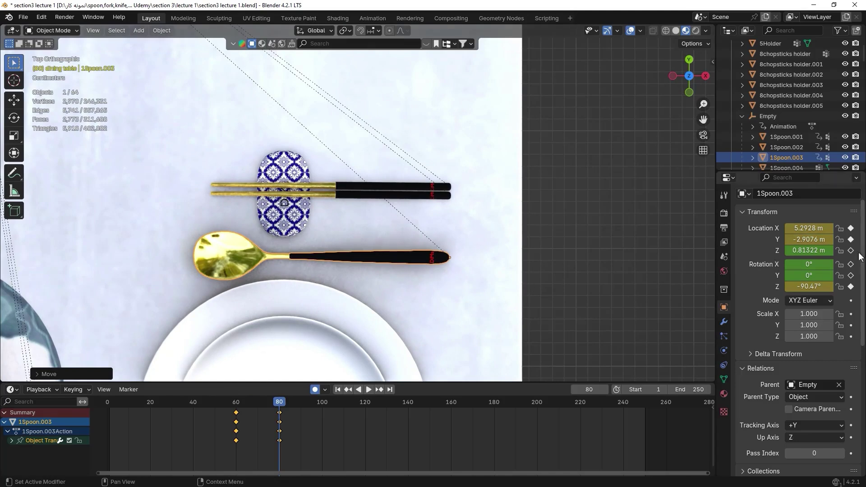
key(i)
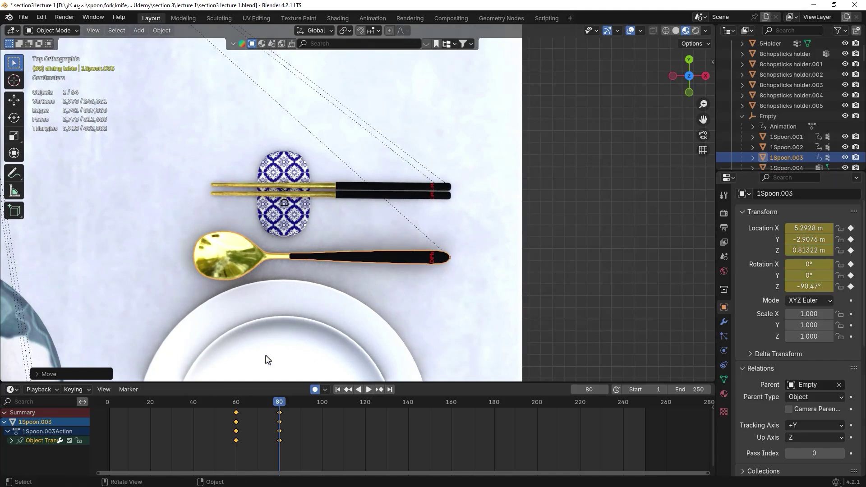
- At frame 100, lower 1Spoon.003 straight down onto the tabletop, to about Z 0.719 m
click(322, 402)
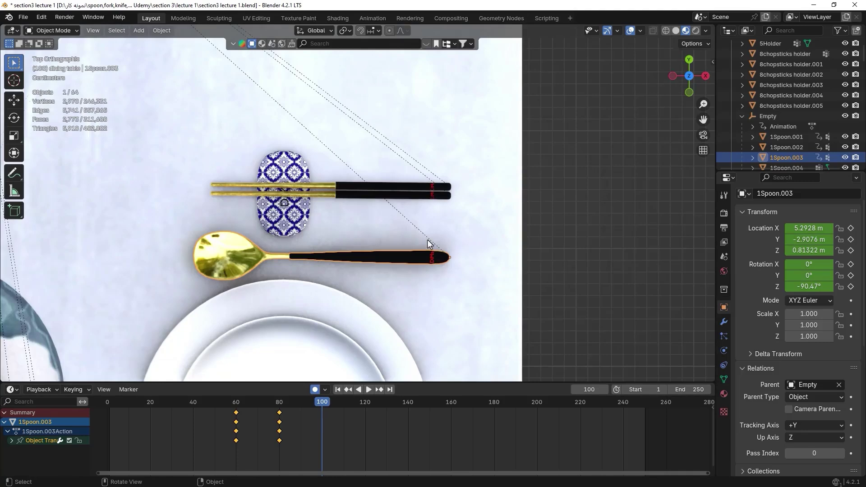
scroll(339, 210, down, 3)
key(ctrl+KP_3)
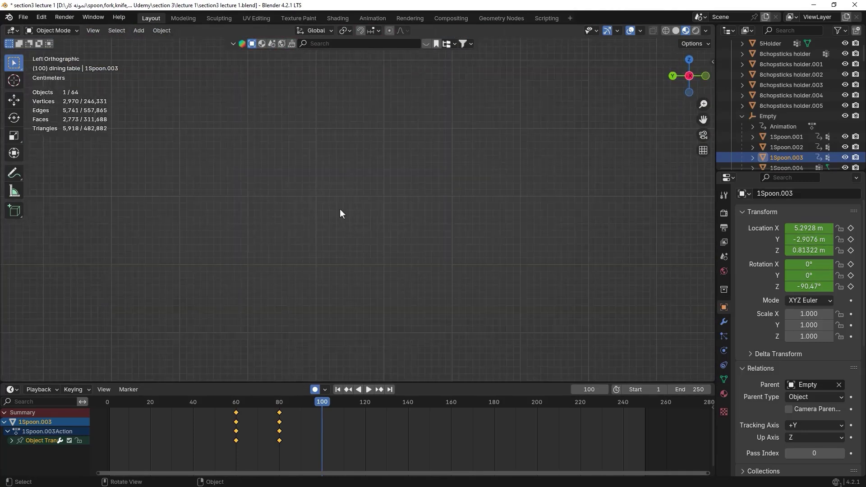
scroll(394, 208, down, 5)
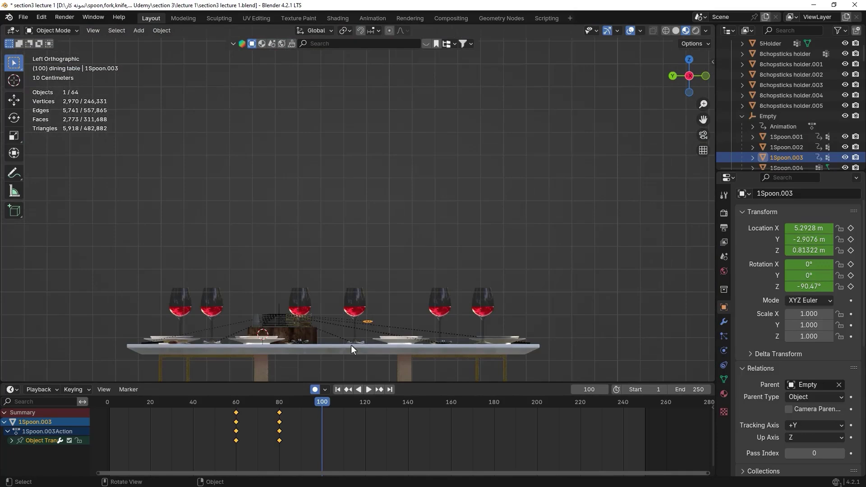
key(ctrl+KP_3)
scroll(351, 345, up, 5)
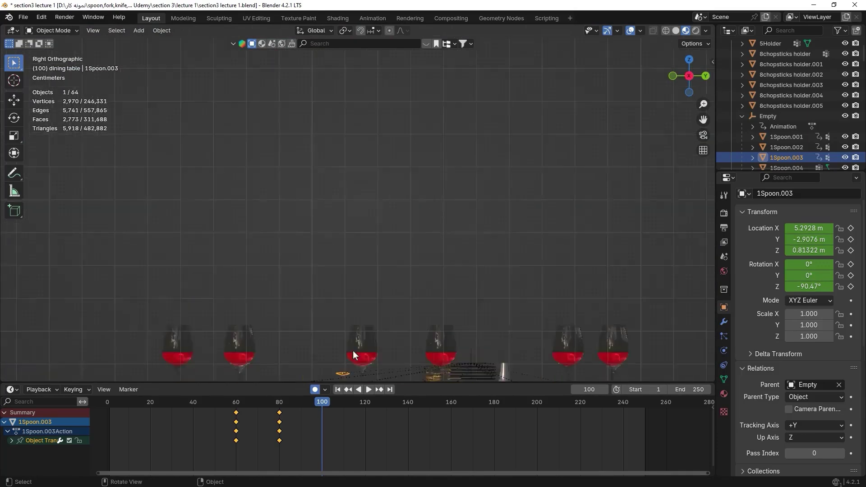
scroll(374, 225, up, 3)
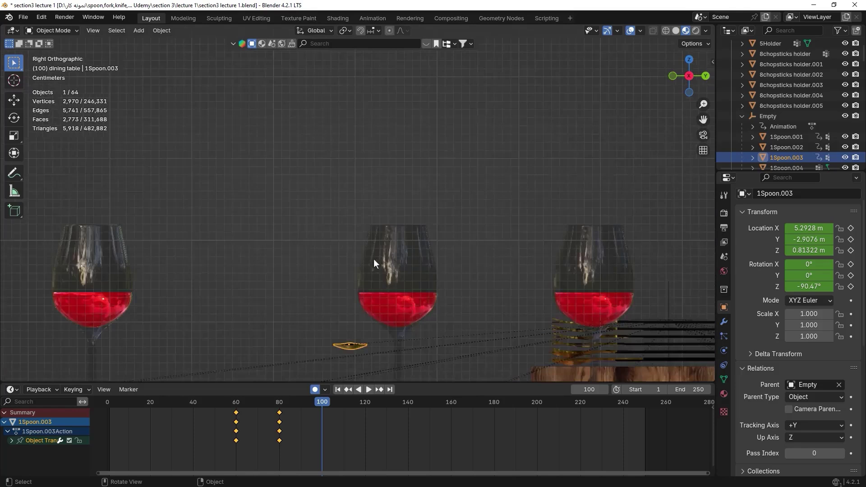
shift+middle_drag(377, 290, 387, 118)
scroll(372, 182, up, 1)
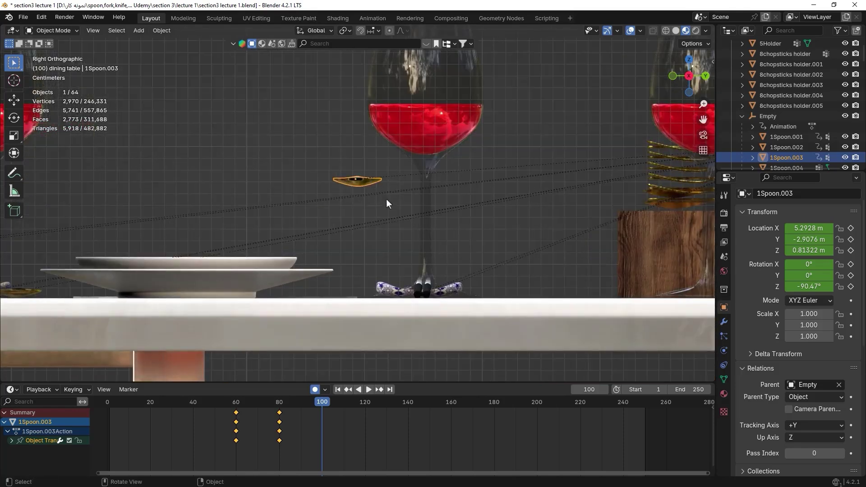
key(g)
key(z)
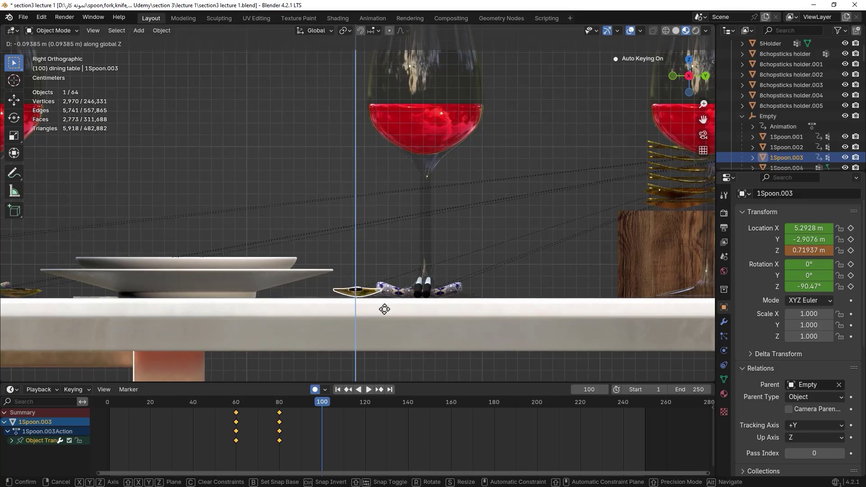
click(384, 309)
- Check the spoon's placement on the table and keyframe all location and rotation channels of 1Spoon.003 at frame 100
key(KP_7)
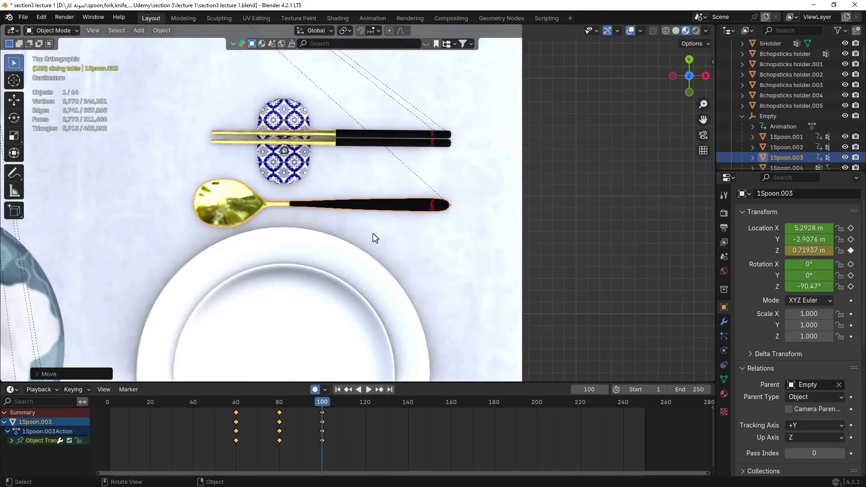
middle_drag(313, 223, 223, 178)
key(space)
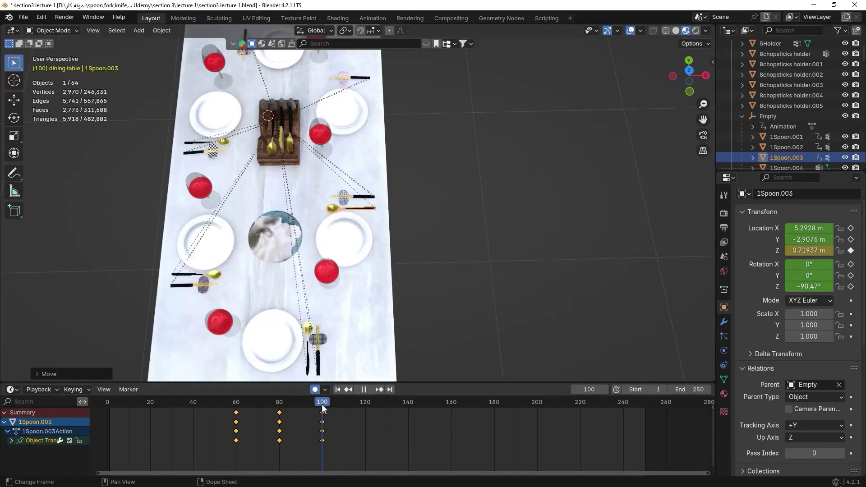
mouse_move(322, 408)
mouse_down()
mouse_move(247, 401)
mouse_move(323, 404)
mouse_up()
key(space)
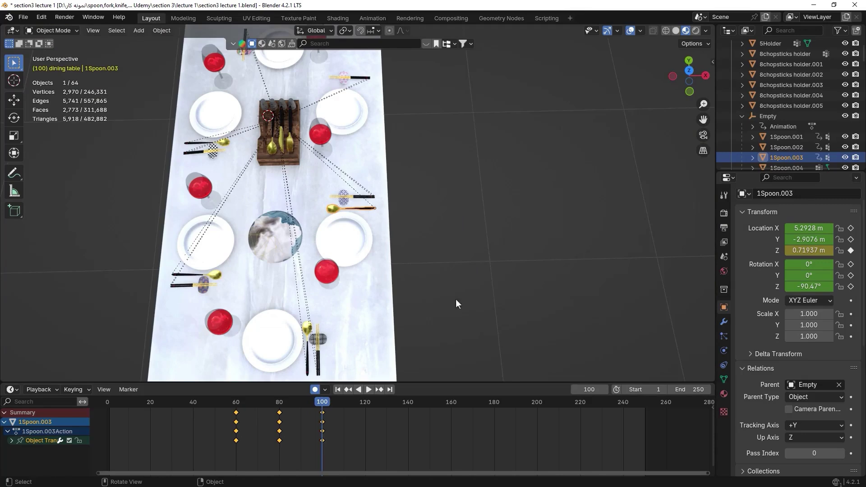
drag(850, 228, 850, 287)
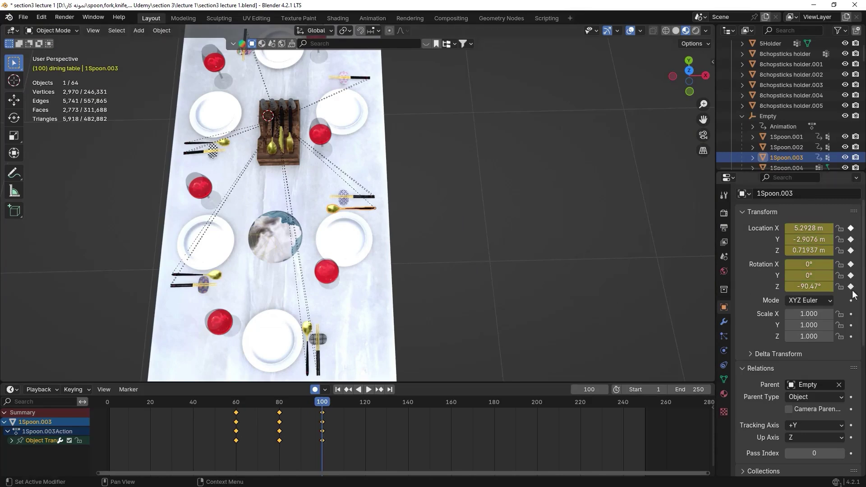
- Select 1Spoon.004 in the cutlery tray and keyframe all its location and rotation channels at frame 60
click(786, 167)
key(KP_Decimal)
scroll(496, 212, down, 5)
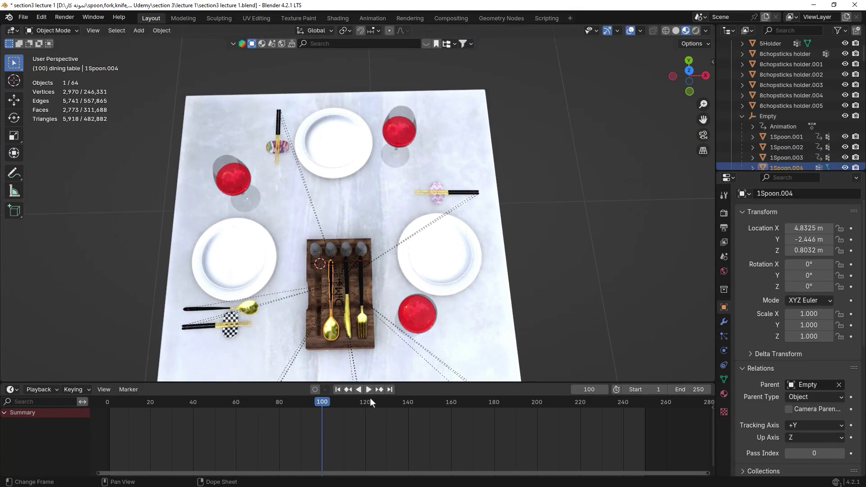
drag(326, 403, 237, 419)
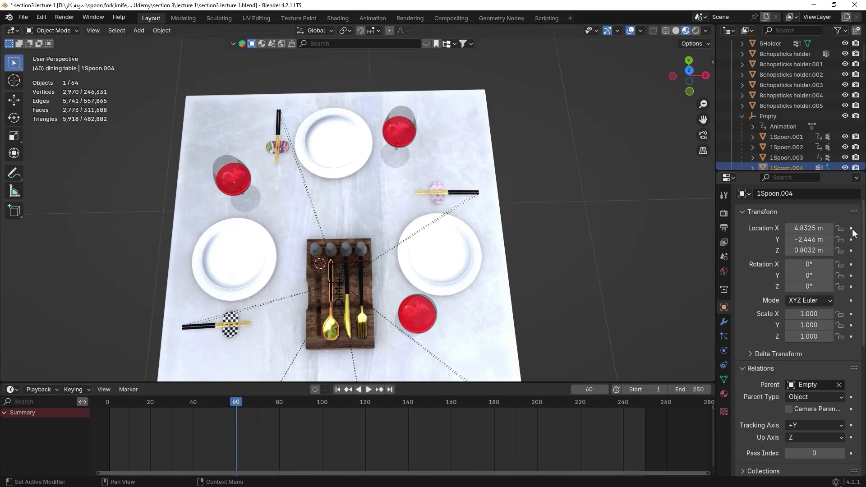
drag(852, 229, 852, 289)
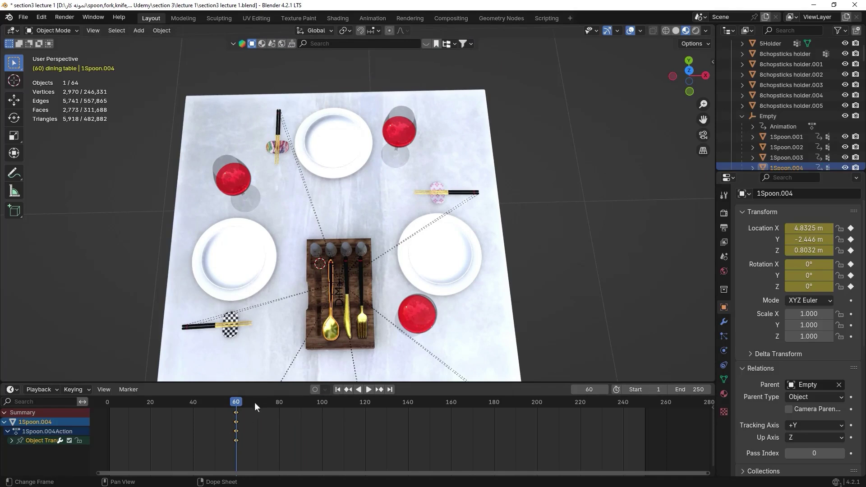
- At frame 80, move 1Spoon.004 to the place setting with the pink-patterned chopstick rest, at about X 5.290 m, Y -2.269 m
drag(238, 402, 278, 410)
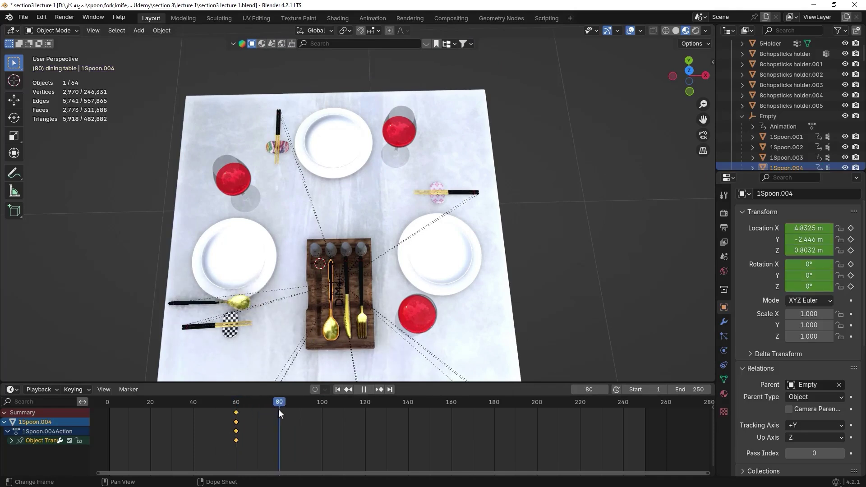
key(KP_7)
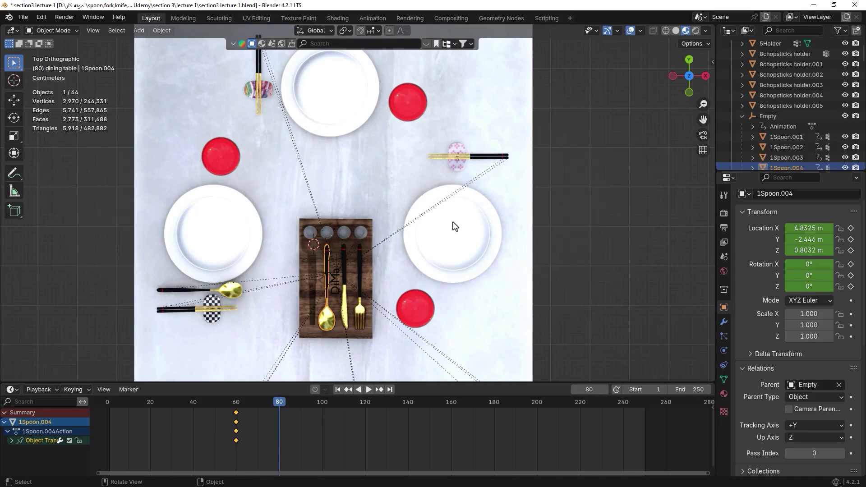
scroll(453, 221, down, 2)
scroll(452, 221, up, 1)
key(g)
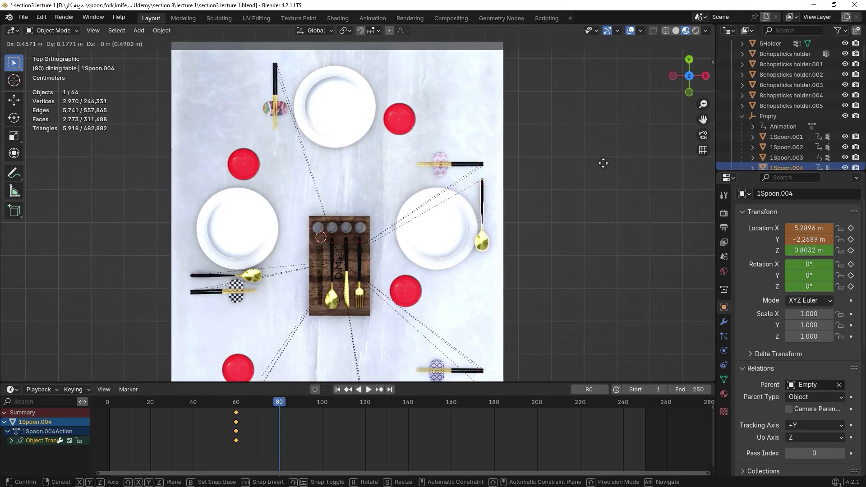
click(603, 163)
- Rotate 1Spoon.004 to about -88.7° on Z so that it lies nearly parallel to the neighbouring chopsticks
scroll(505, 165, up, 4)
key(r)
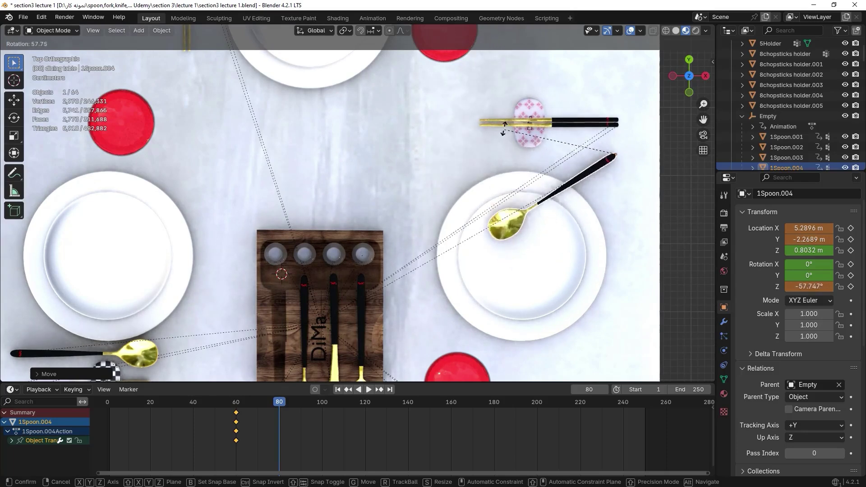
click(500, 113)
scroll(549, 169, up, 3)
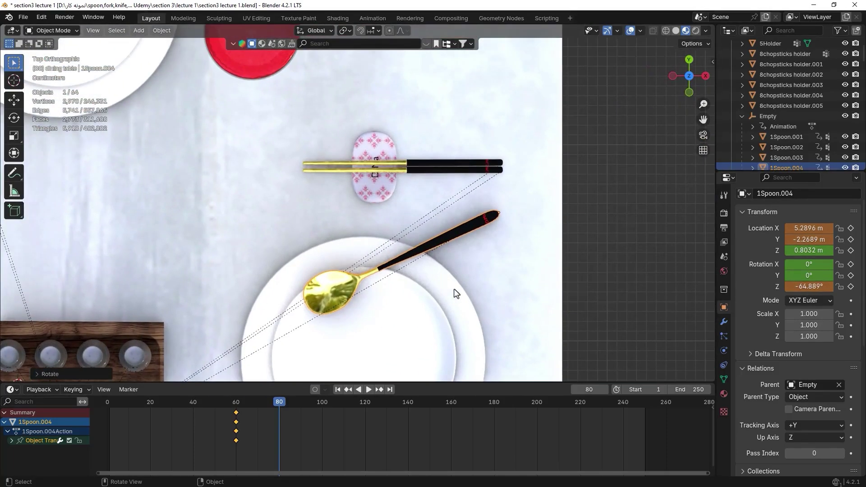
key(r)
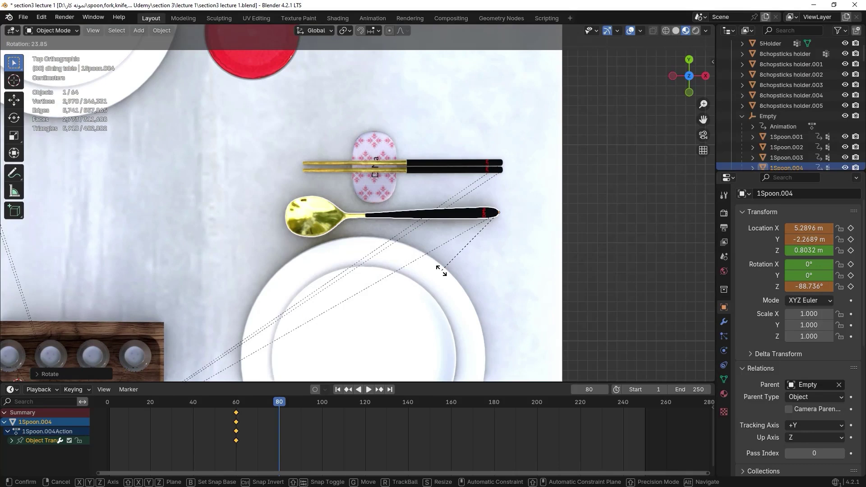
click(441, 270)
- Nudge 1Spoon.004 along X to about 5.295 m and keyframe its location and rotation at frame 80
key(g)
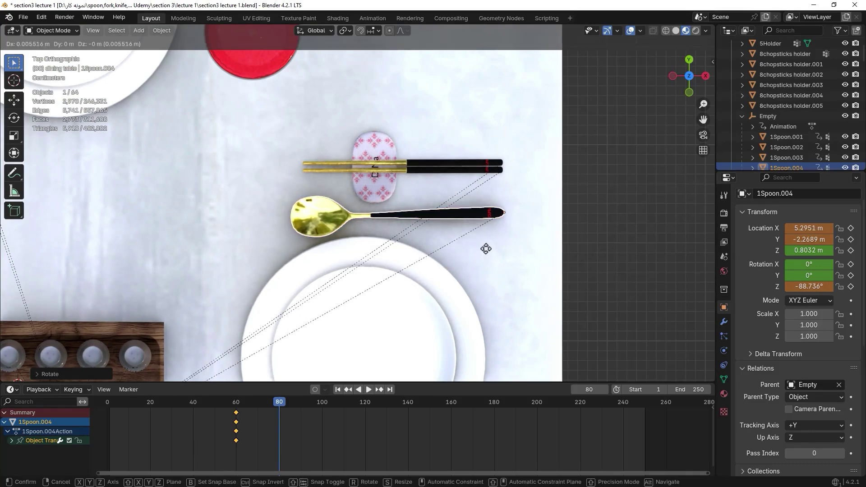
click(485, 249)
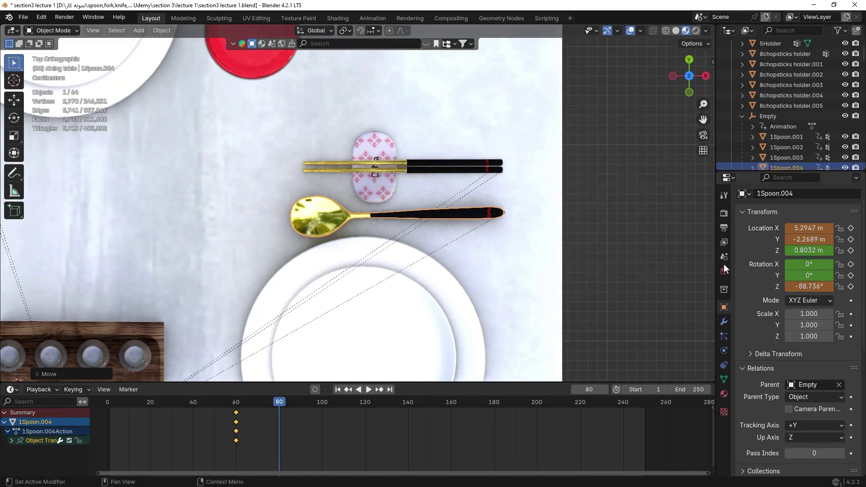
click(850, 228)
click(850, 264)
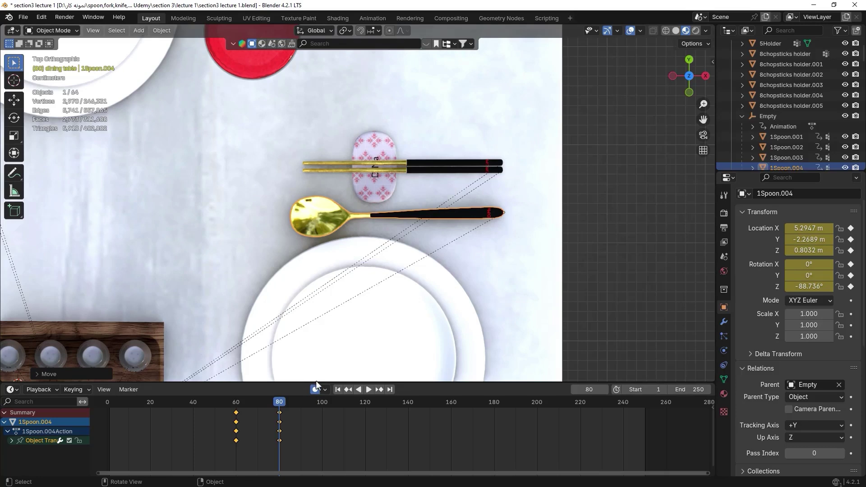
- At frame 100, lower 1Spoon.004 straight down onto the tabletop, to about Z 0.719 m, and keyframe its location and rotation
scroll(347, 342, down, 6)
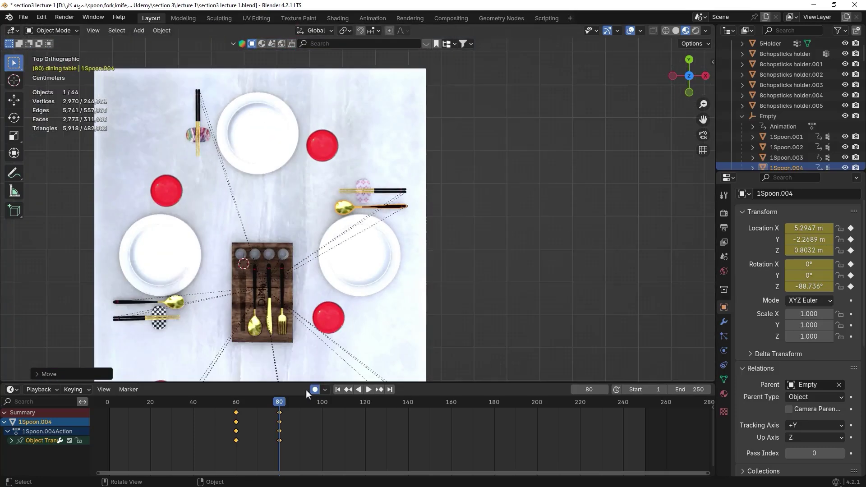
click(322, 401)
key(ctrl+KP_1)
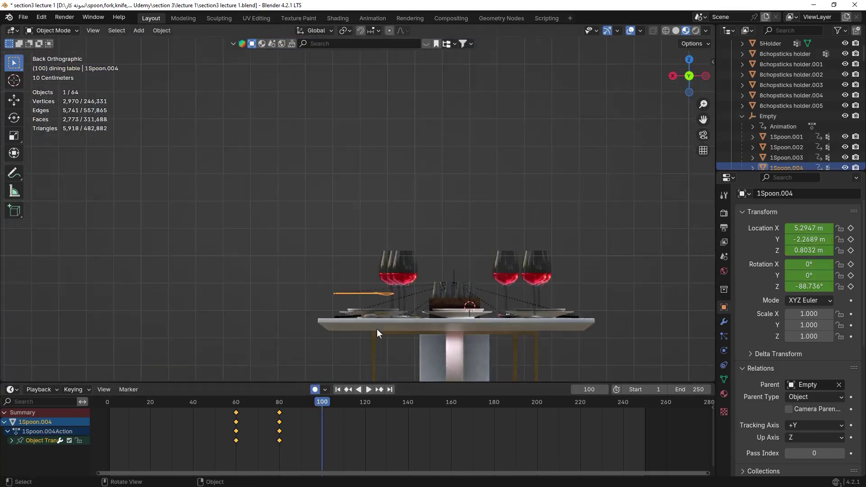
scroll(377, 328, up, 4)
ctrl+middle_drag(372, 332, 370, 135)
scroll(404, 264, up, 5)
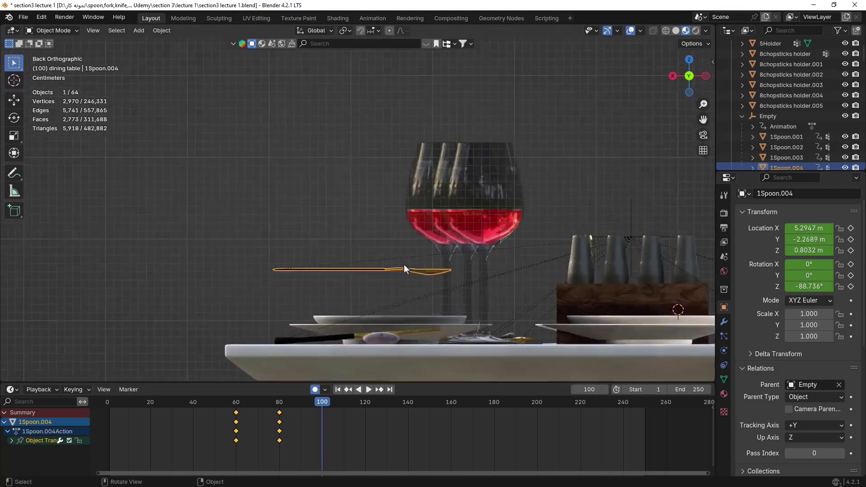
shift+middle_drag(405, 254, 424, 120)
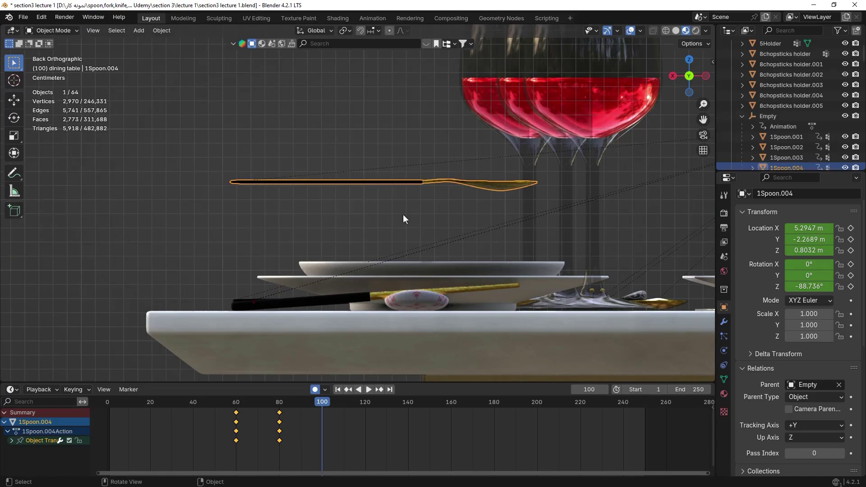
key(g)
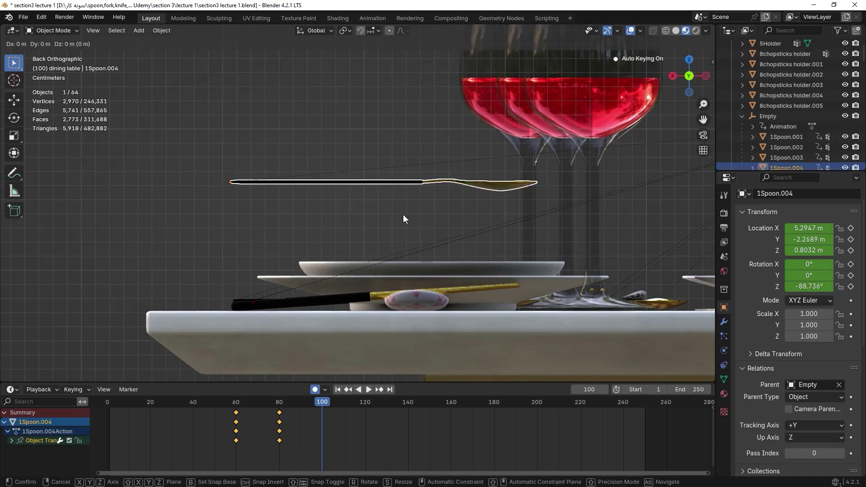
key(z)
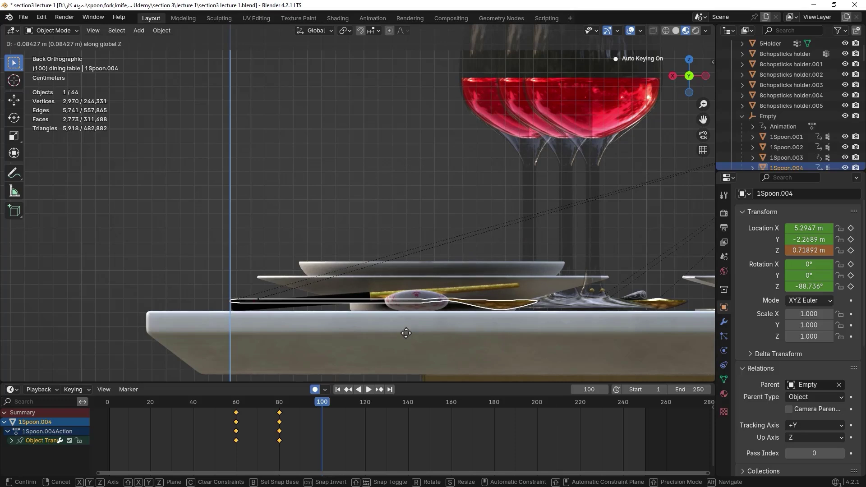
click(406, 333)
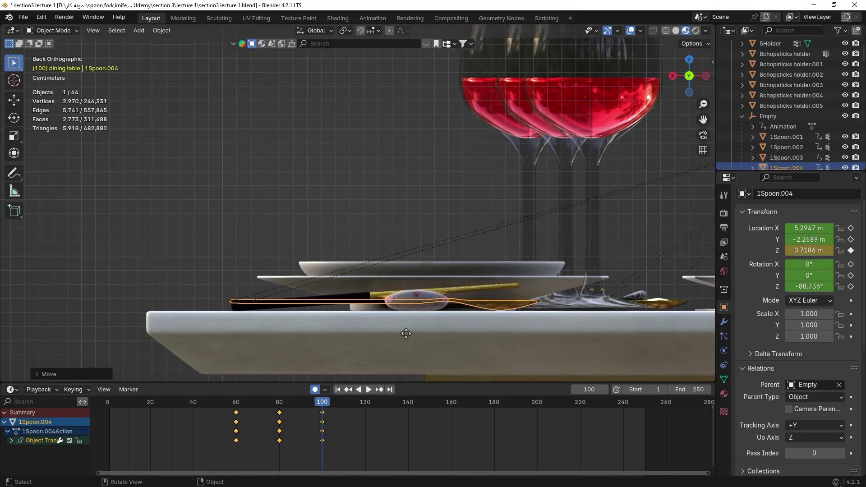
click(850, 229)
click(851, 286)
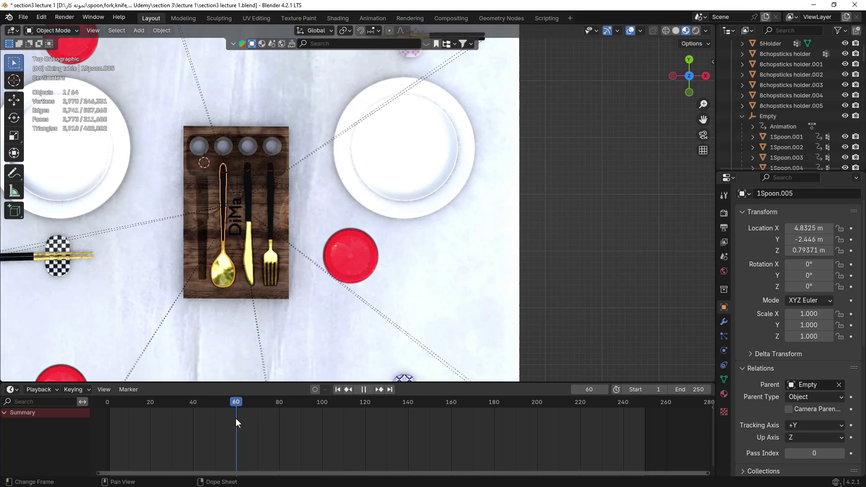
- Keyframe all location and rotation channels of 1Spoon.005 in the cutlery tray at frame 60
key(space)
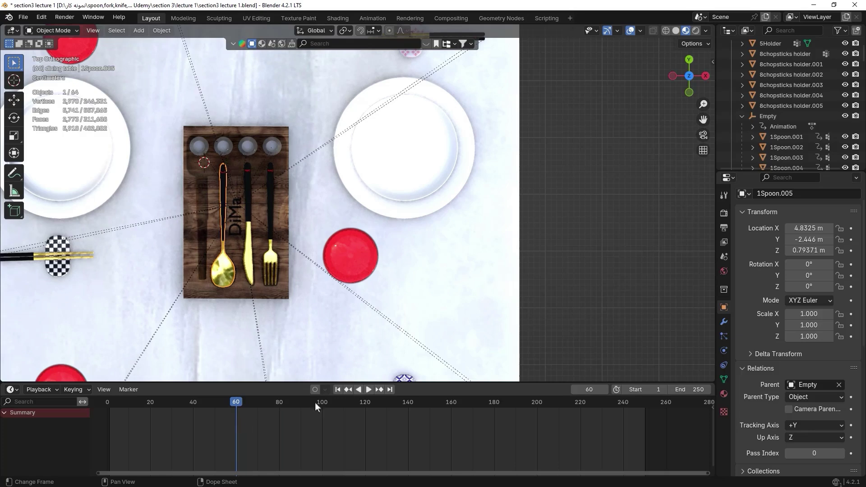
click(851, 228)
click(851, 240)
click(851, 250)
click(850, 264)
click(850, 275)
click(851, 286)
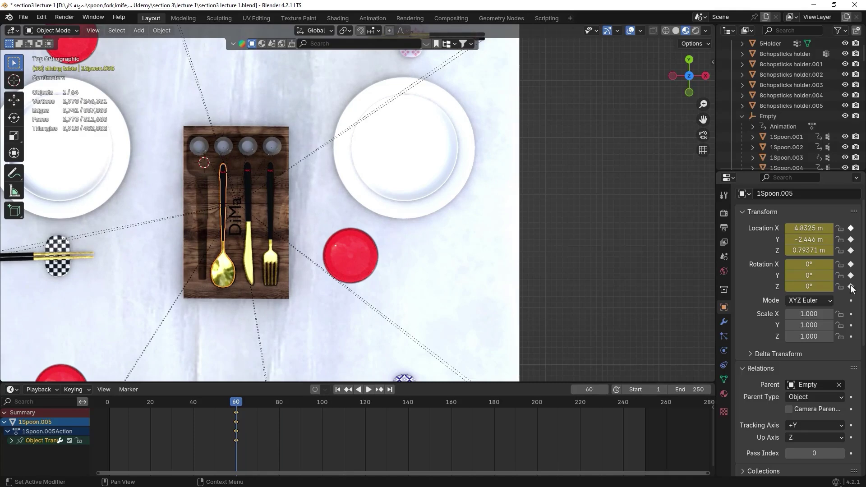
- At frame 80, move 1Spoon.005 between the plate and chopsticks at the table's end, to about X 4.703 m, Y -1.919 m
shift+middle_drag(254, 171, 468, 294)
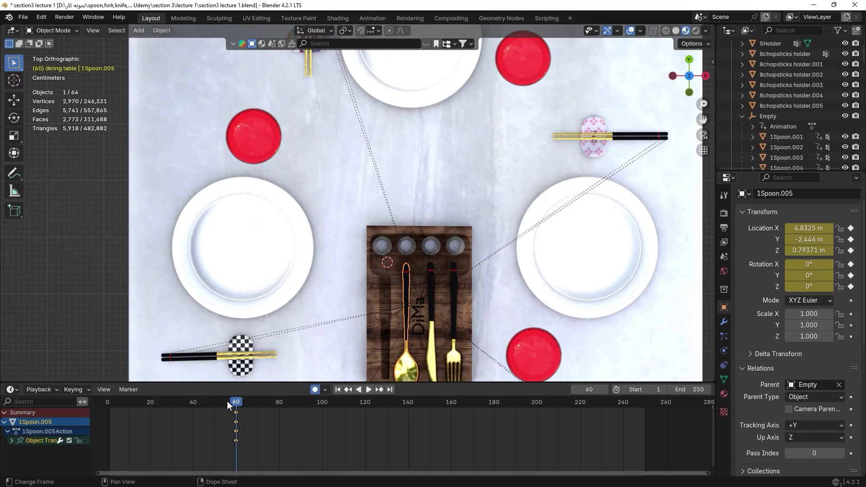
key(space)
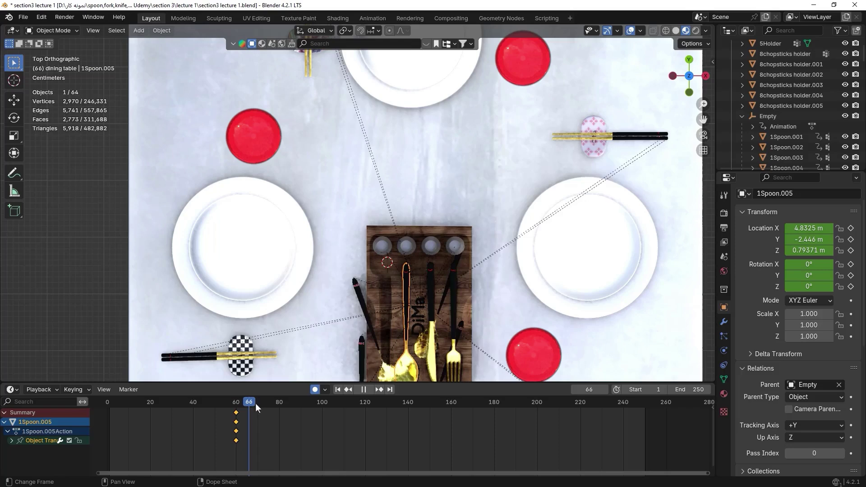
drag(278, 410, 279, 412)
key(space)
shift+middle_drag(461, 234, 451, 309)
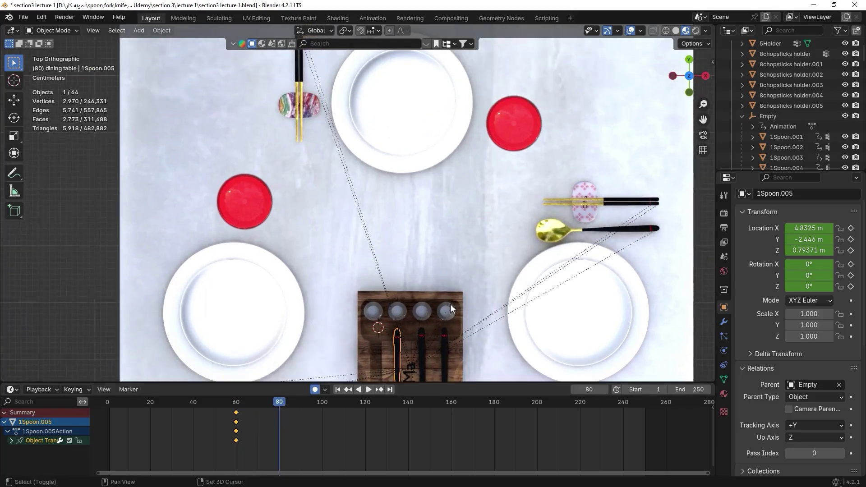
scroll(402, 261, down, 2)
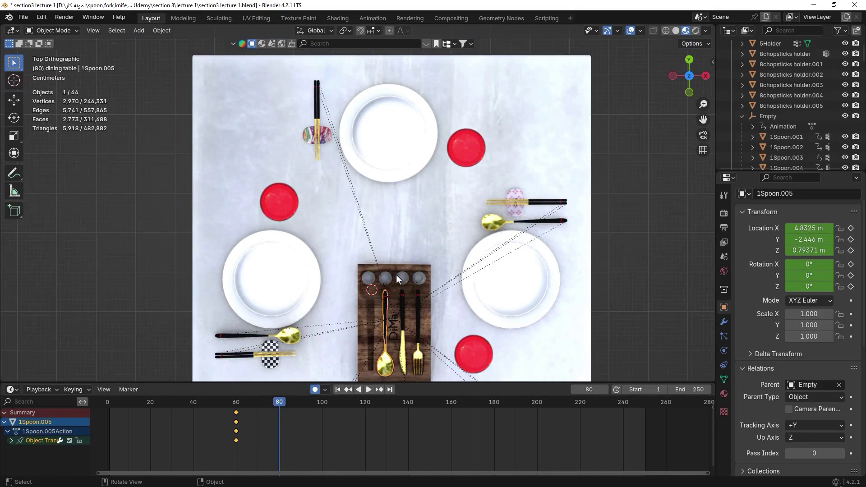
key(g)
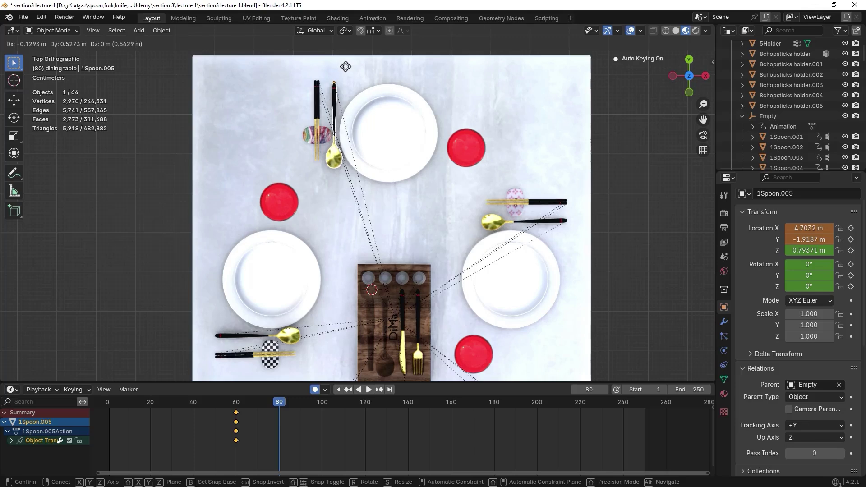
click(345, 66)
- Align 1Spoon.005 with the chopstick ends by nudging it to about Y -1.914 m, and keyframe its location and rotation at frame 80
scroll(331, 86, up, 3)
shift+middle_drag(324, 94, 333, 283)
scroll(310, 219, up, 3)
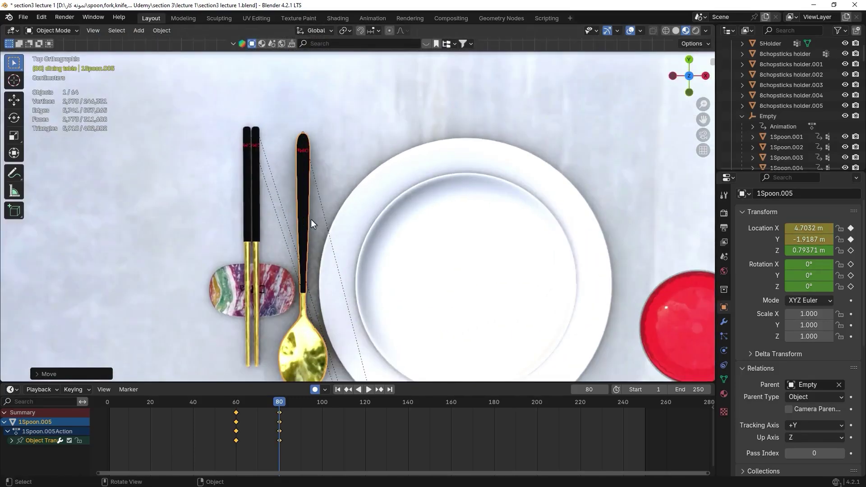
key(g)
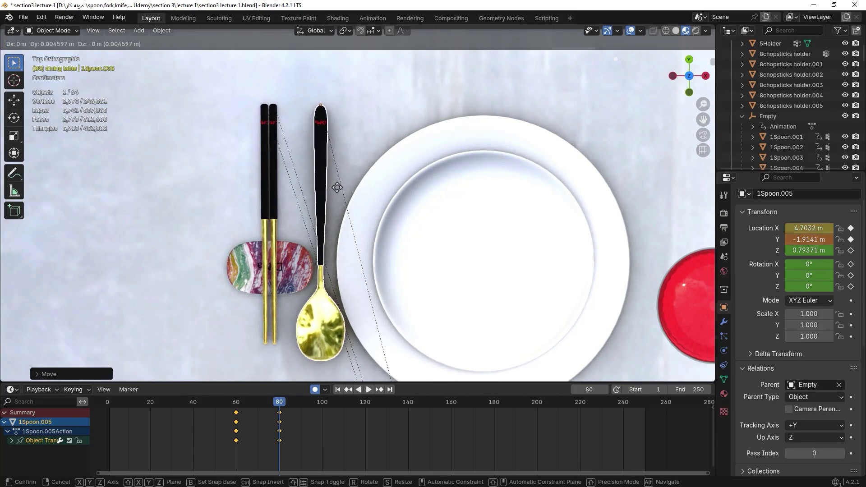
click(337, 186)
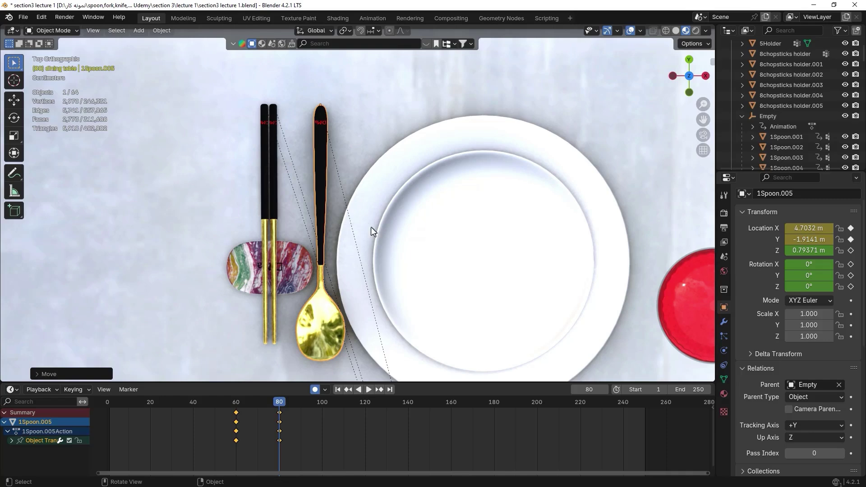
key(i)
- At frame 100, lower 1Spoon.005 straight down onto the tabletop, to about Z 0.719 m
key(ctrl+KP_1)
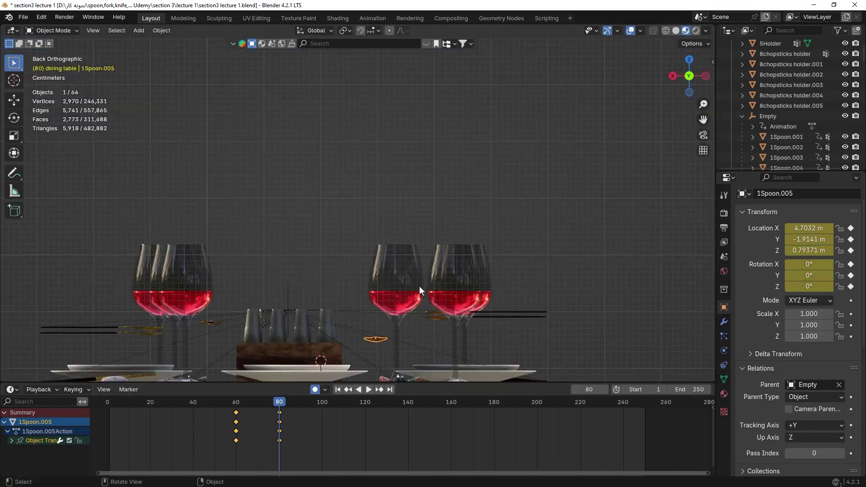
key(ctrl)
key(KP_3)
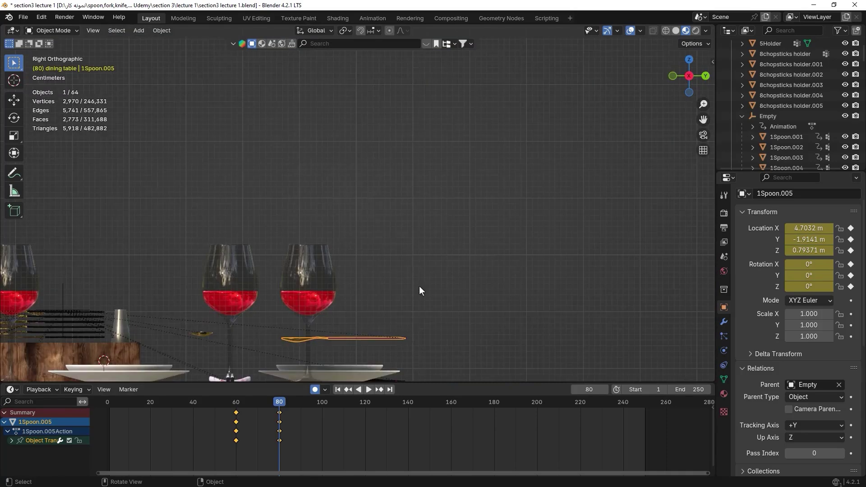
middle_drag(419, 291, 425, 321)
key(ctrl+KP_3)
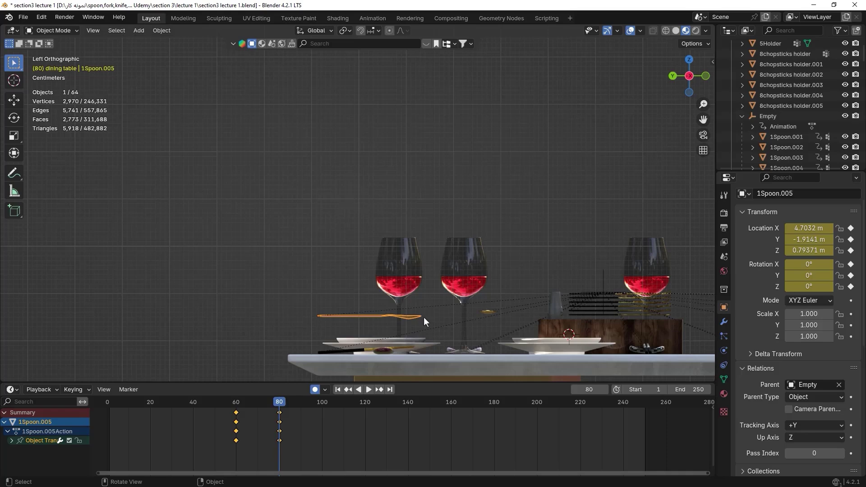
scroll(423, 317, up, 3)
shift+middle_drag(367, 352, 412, 179)
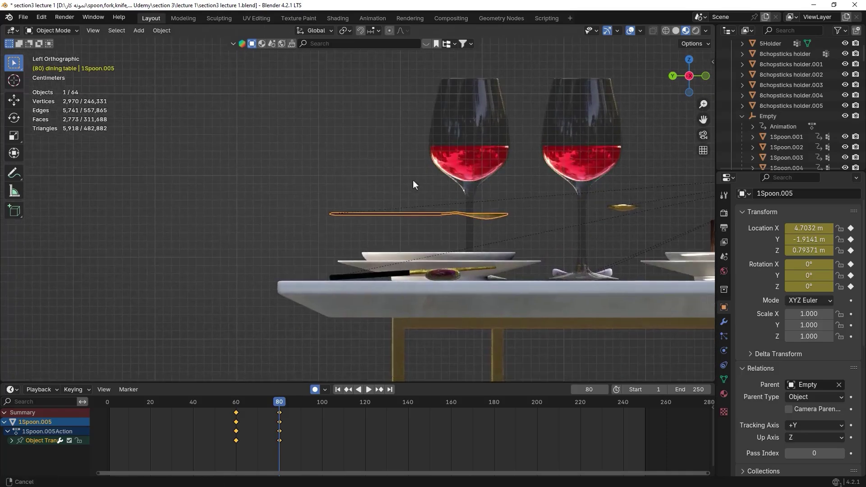
scroll(401, 218, up, 5)
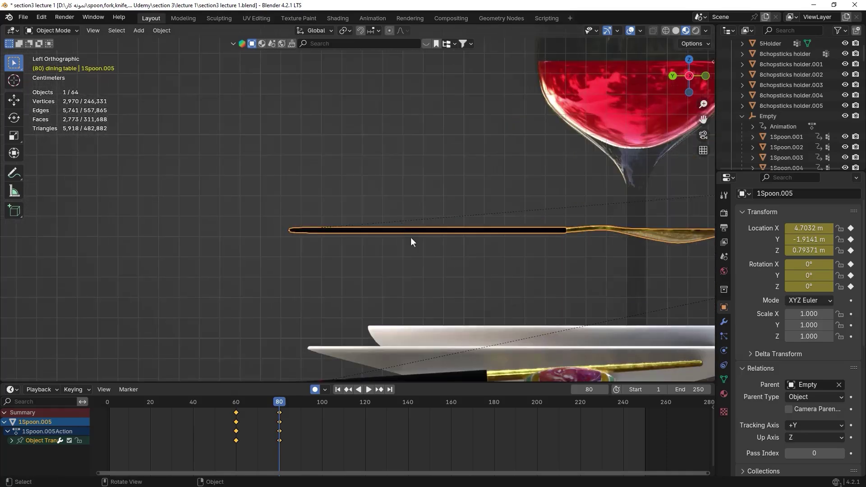
scroll(411, 238, down, 1)
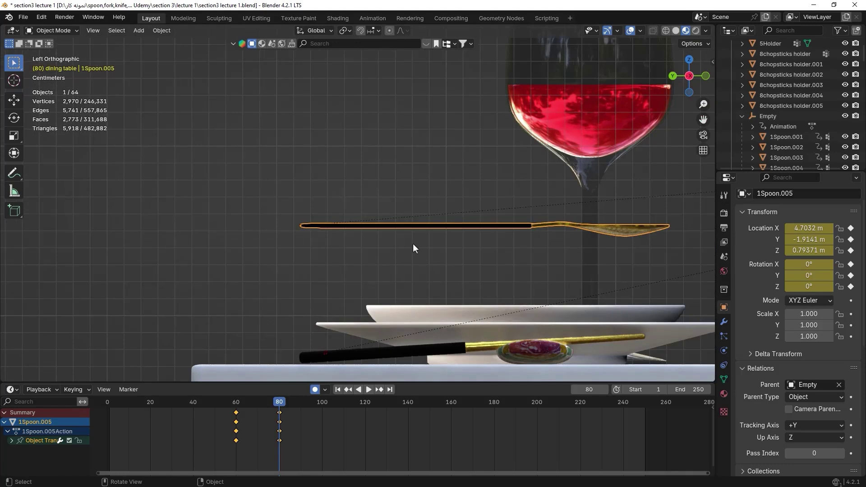
key(space)
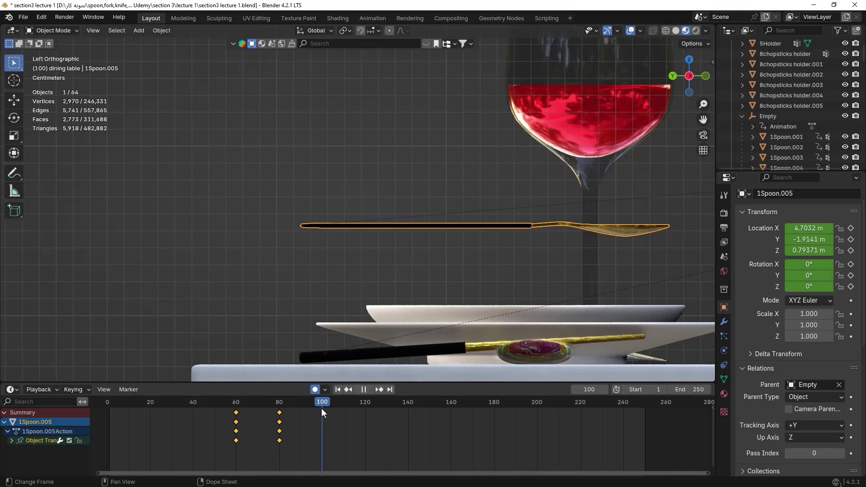
key(space)
key(g)
key(z)
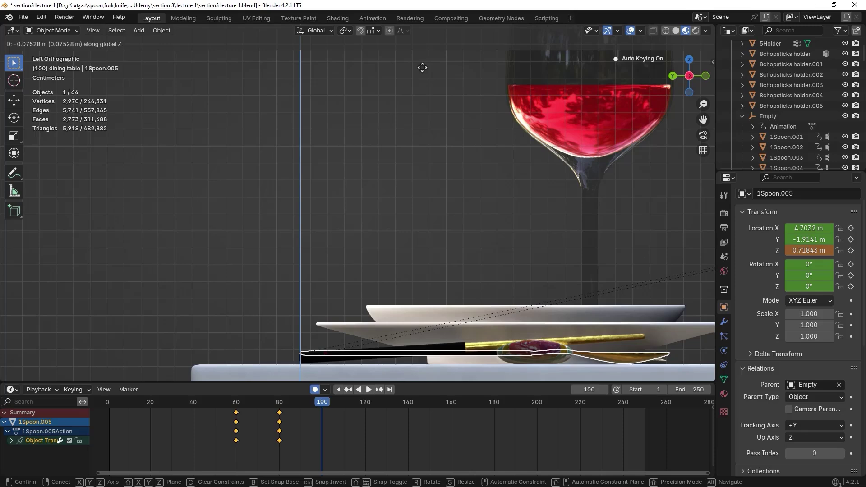
click(422, 67)
scroll(434, 75, down, 4)
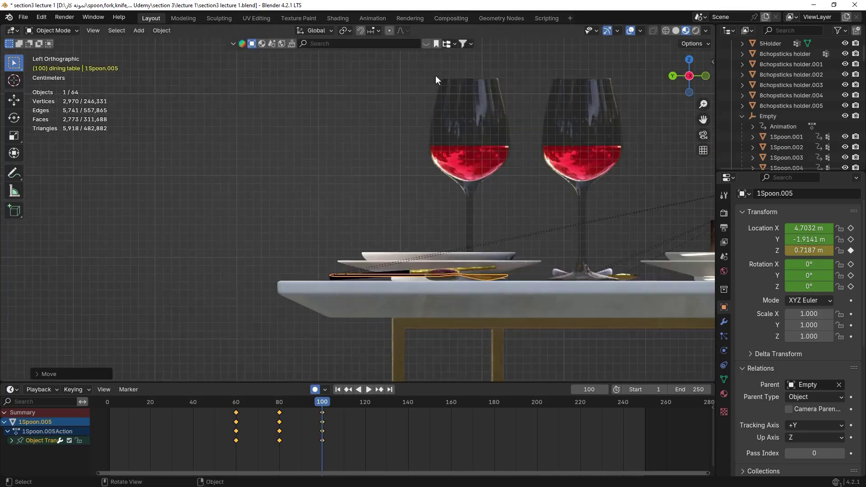
scroll(392, 190, up, 2)
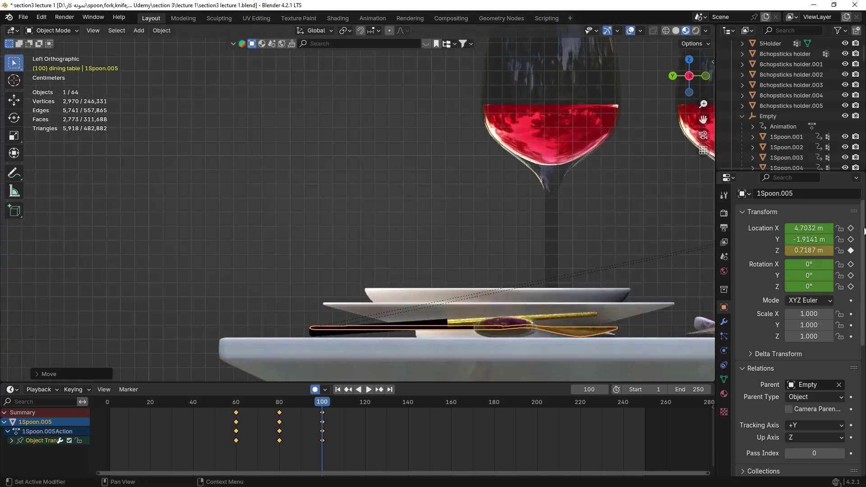